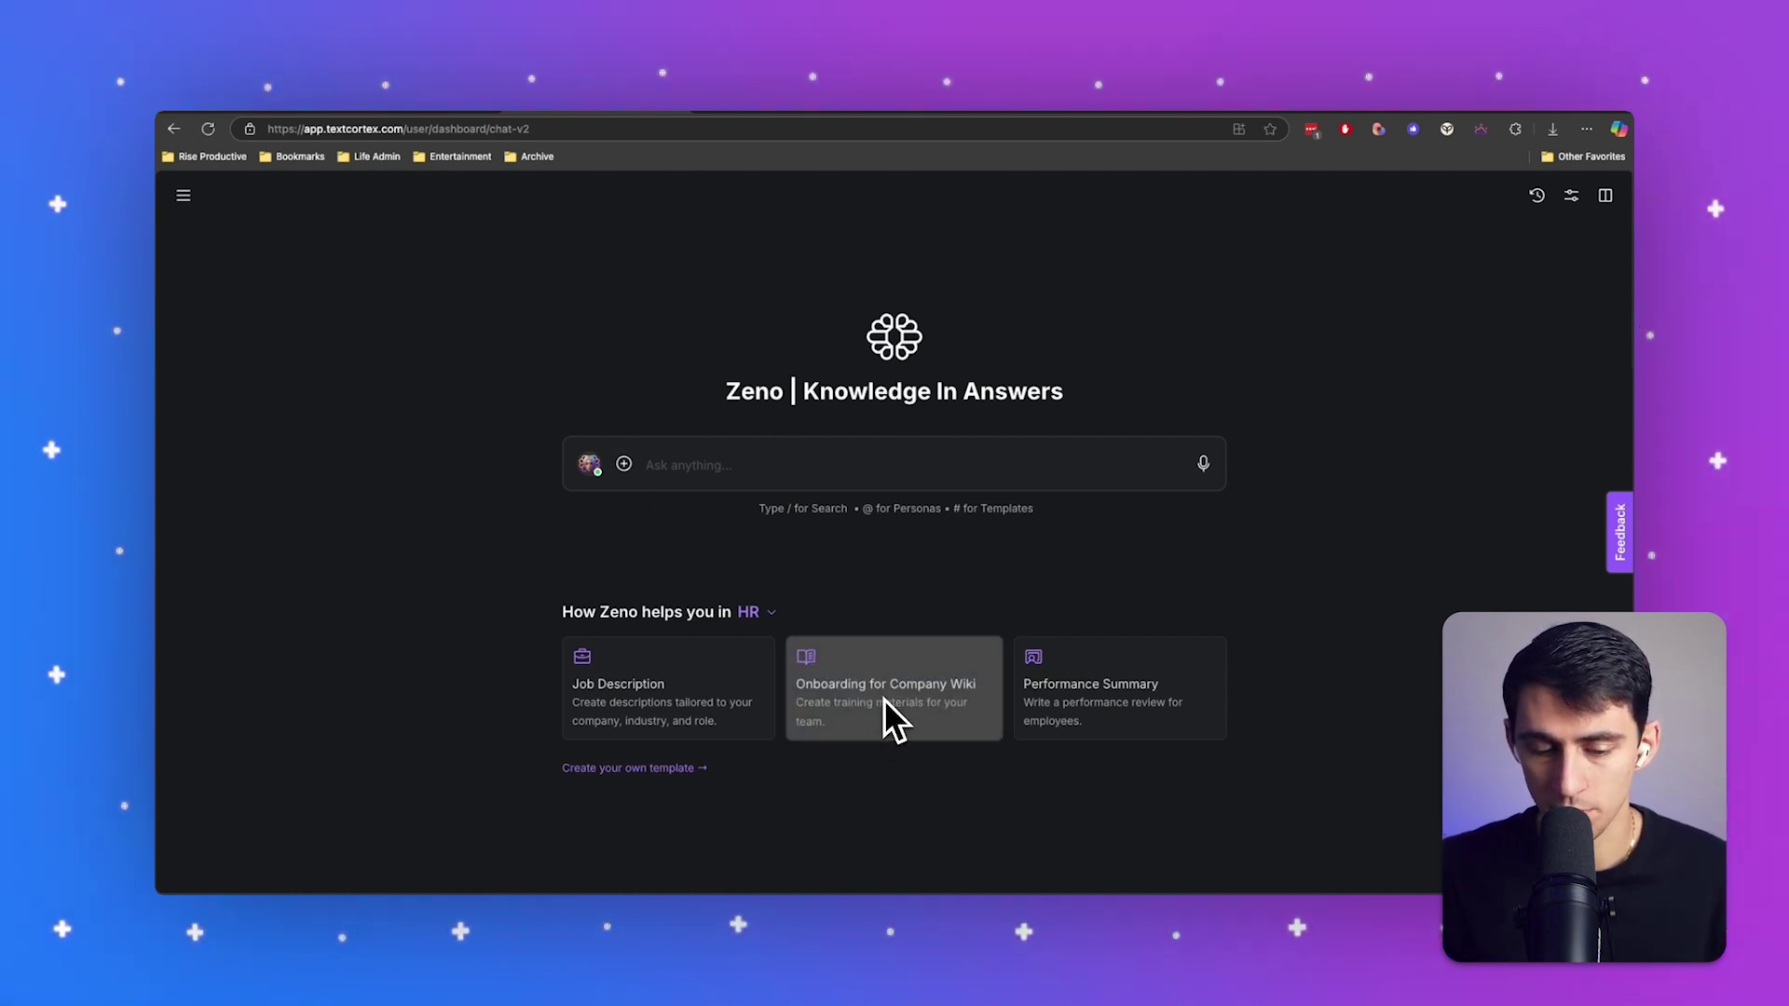
- Attach the Rise Productive knowledge base from the Search menu's Knowledge list as the question's source
{"action": "left_click", "coordinate": [624, 463]}
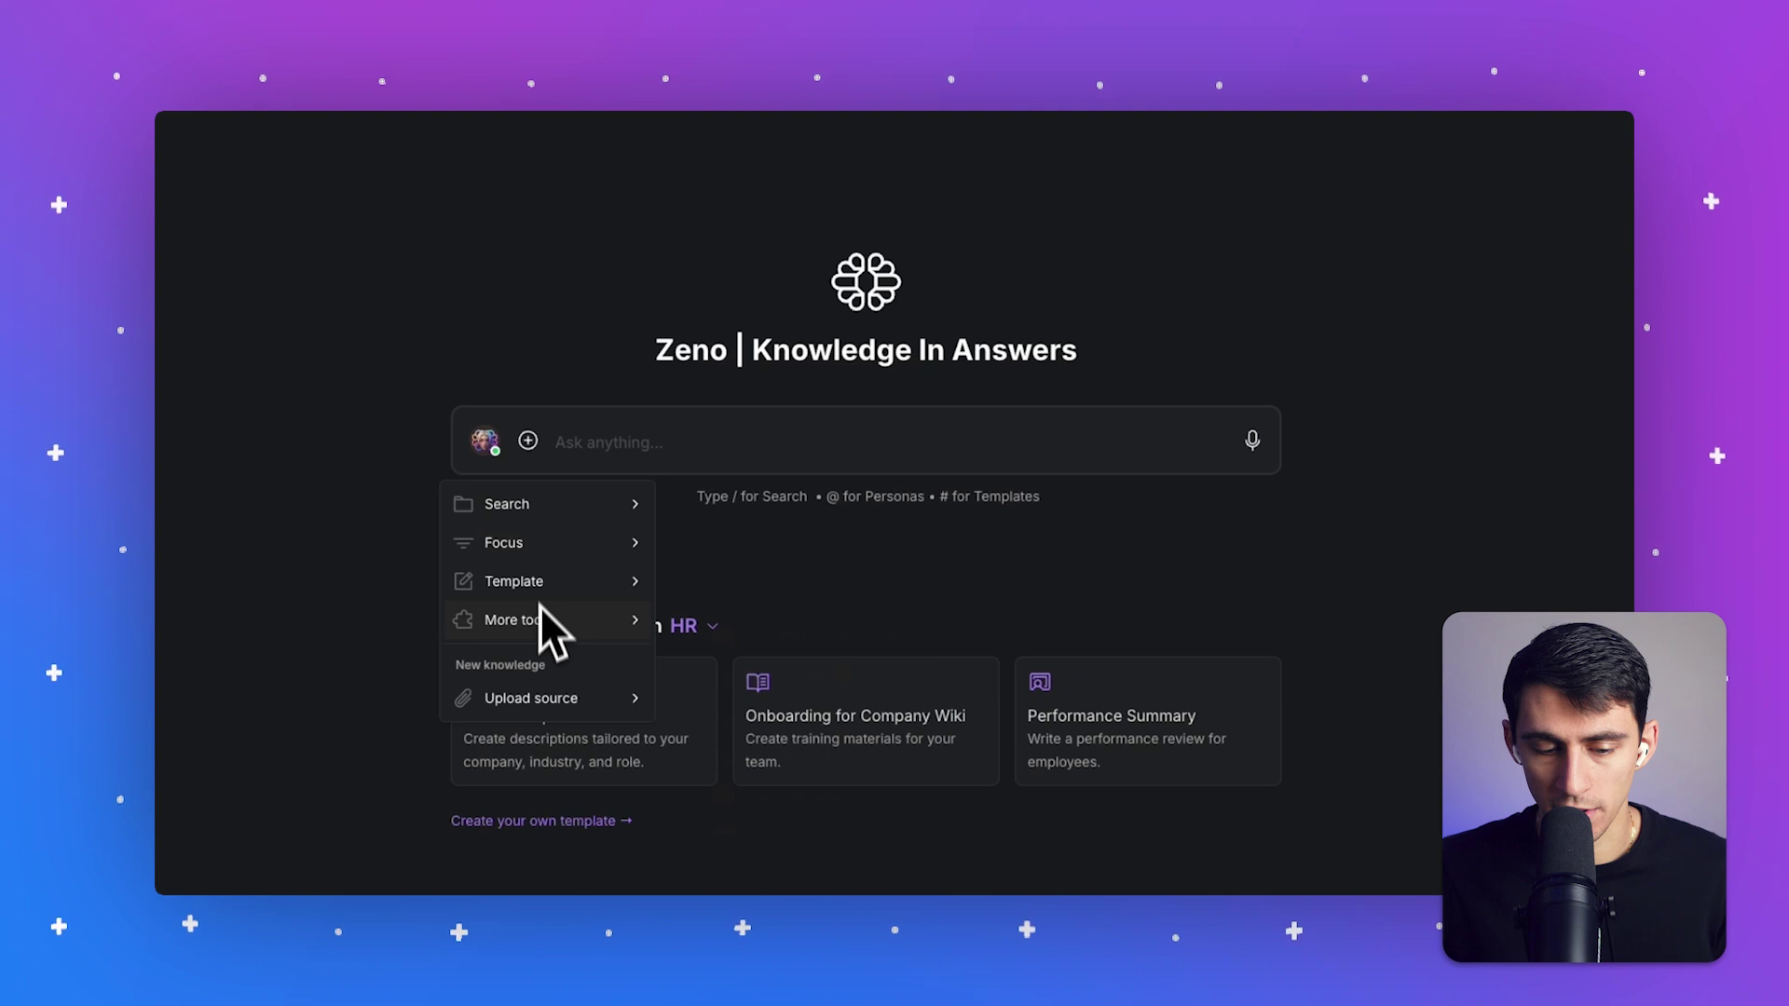
{"action": "mouse_move", "coordinate": [567, 581]}
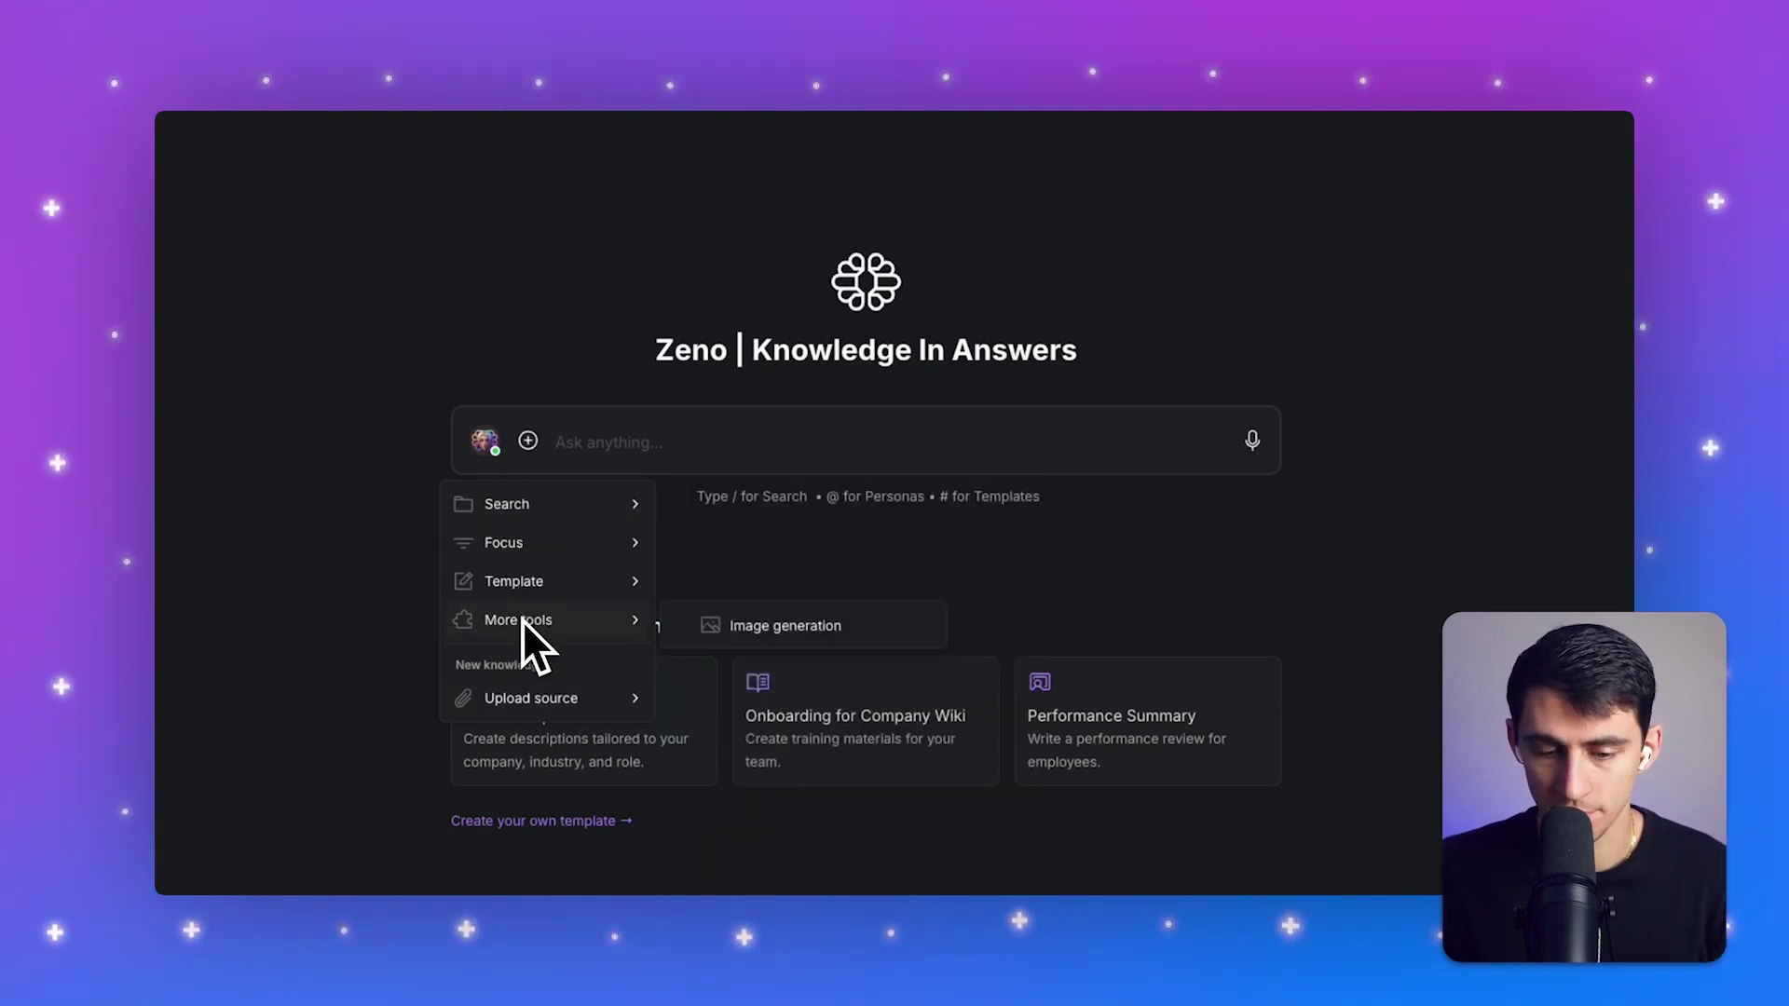
{"action": "mouse_move", "coordinate": [488, 490]}
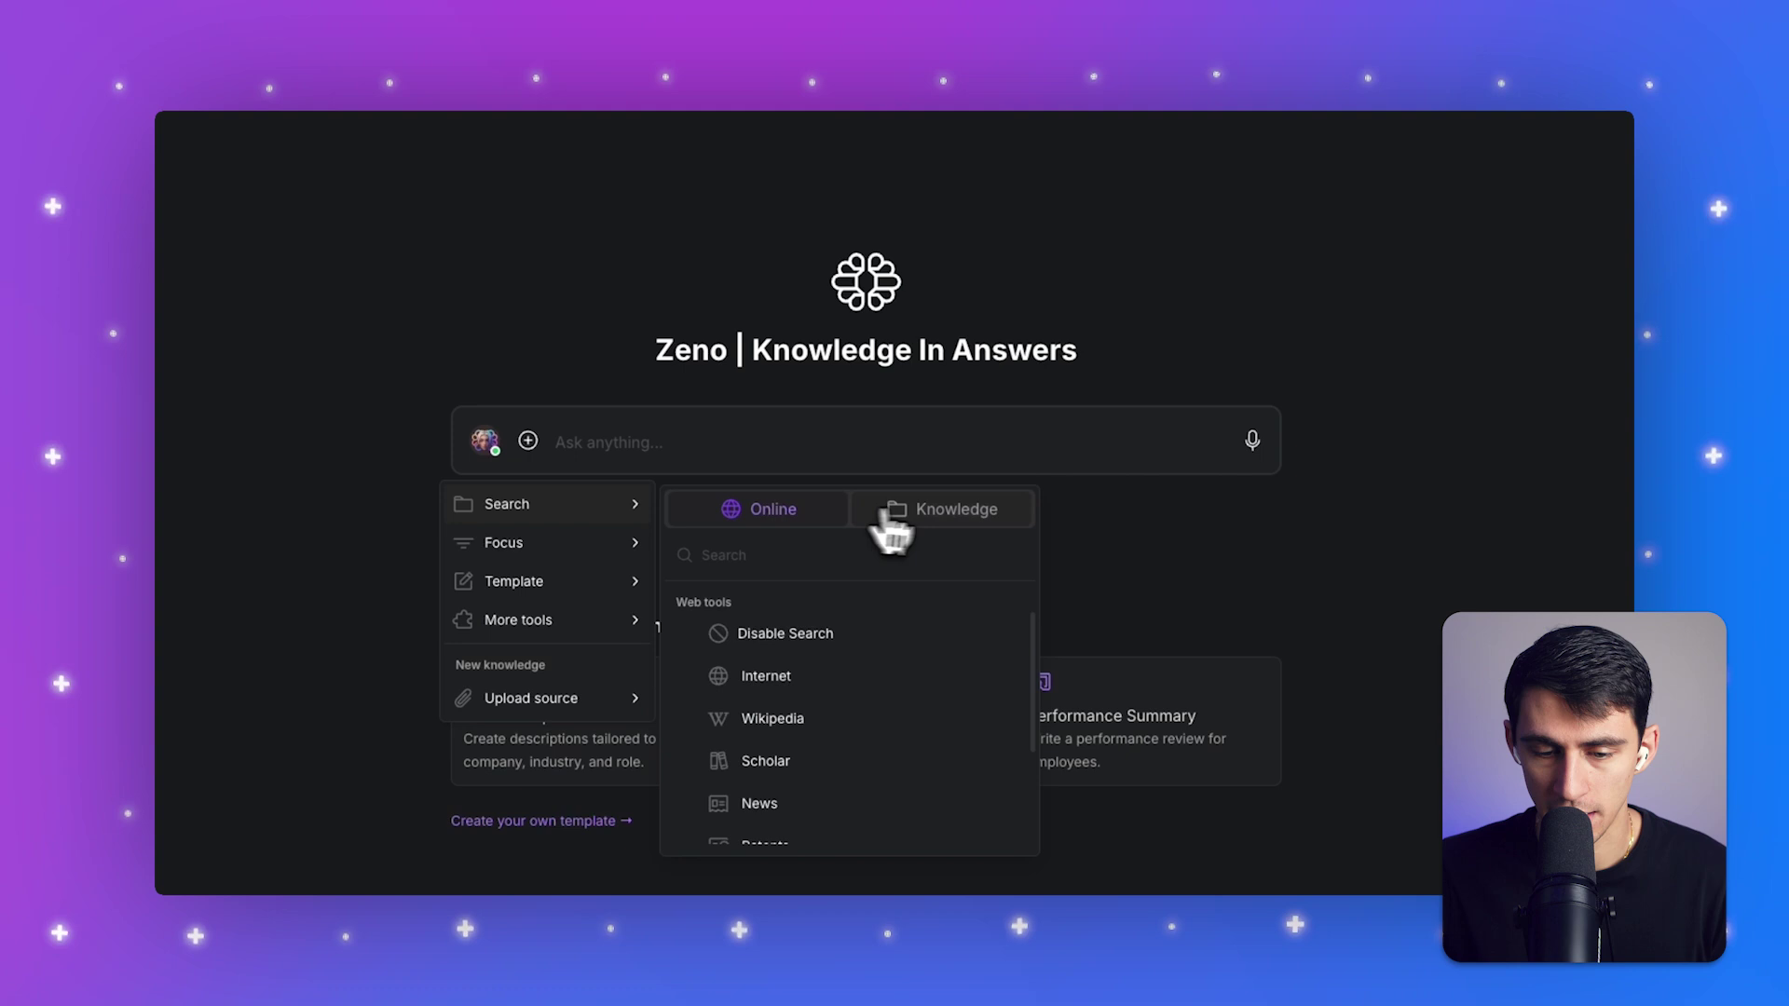
{"action": "left_click", "coordinate": [922, 511]}
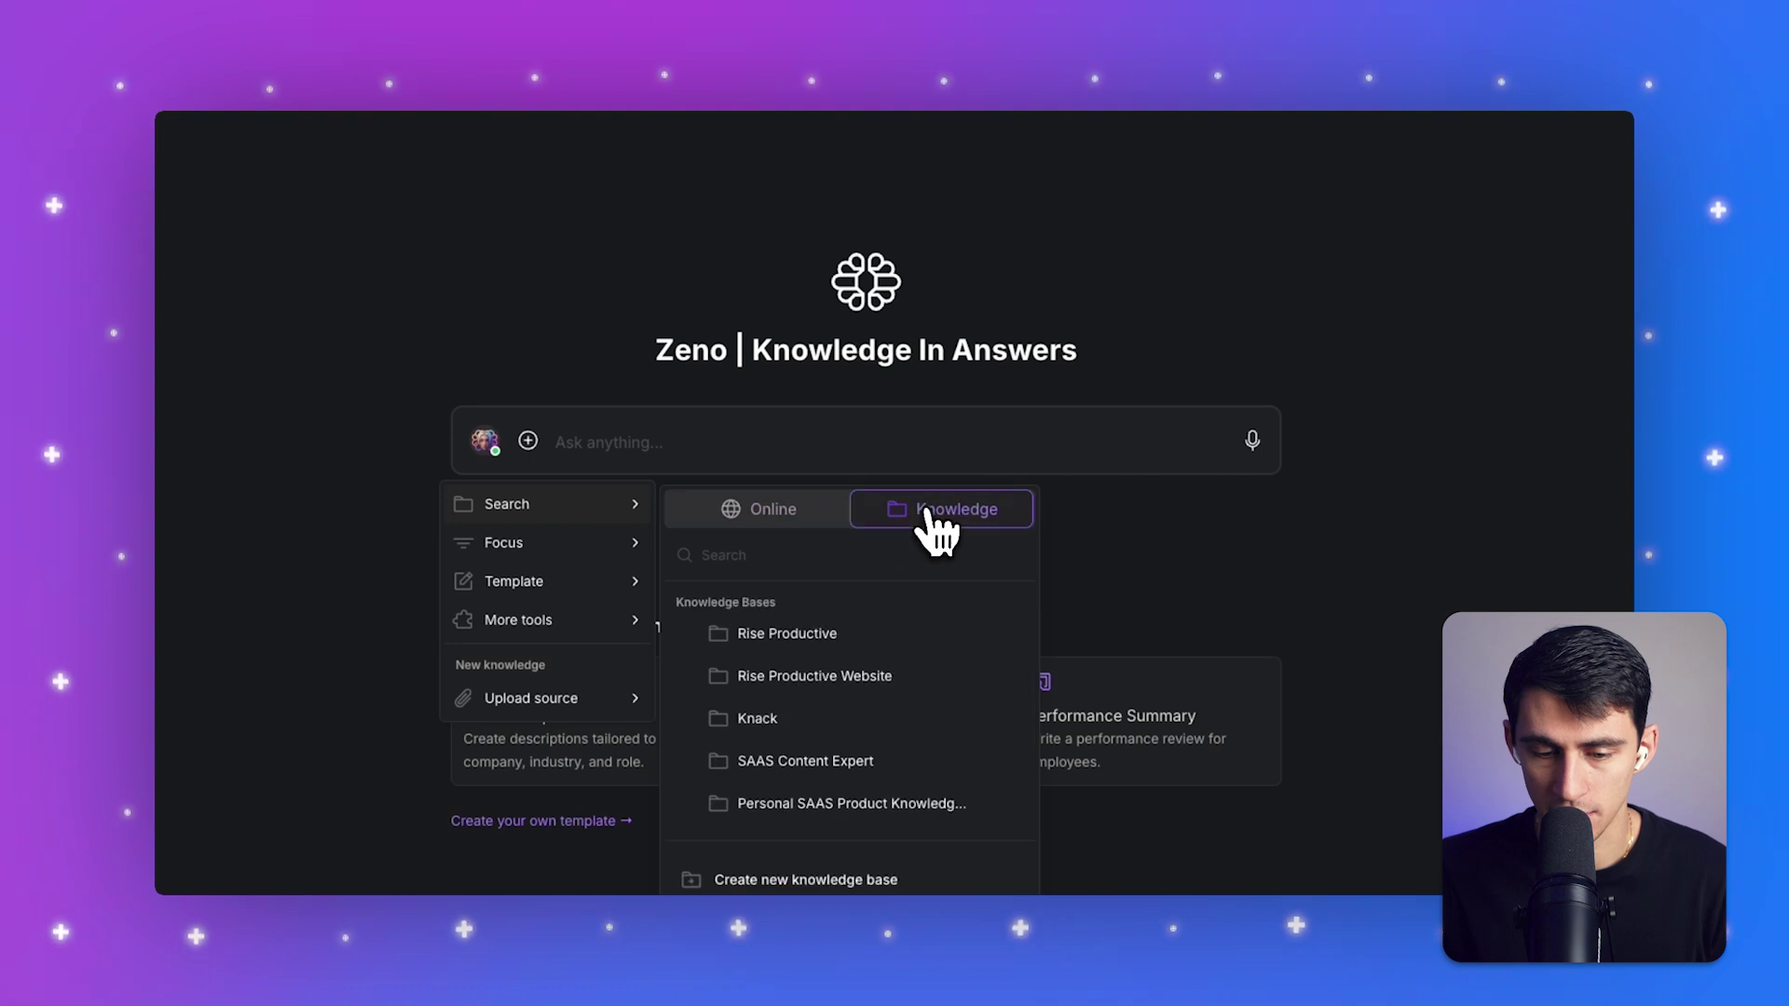
{"action": "left_click", "coordinate": [793, 643]}
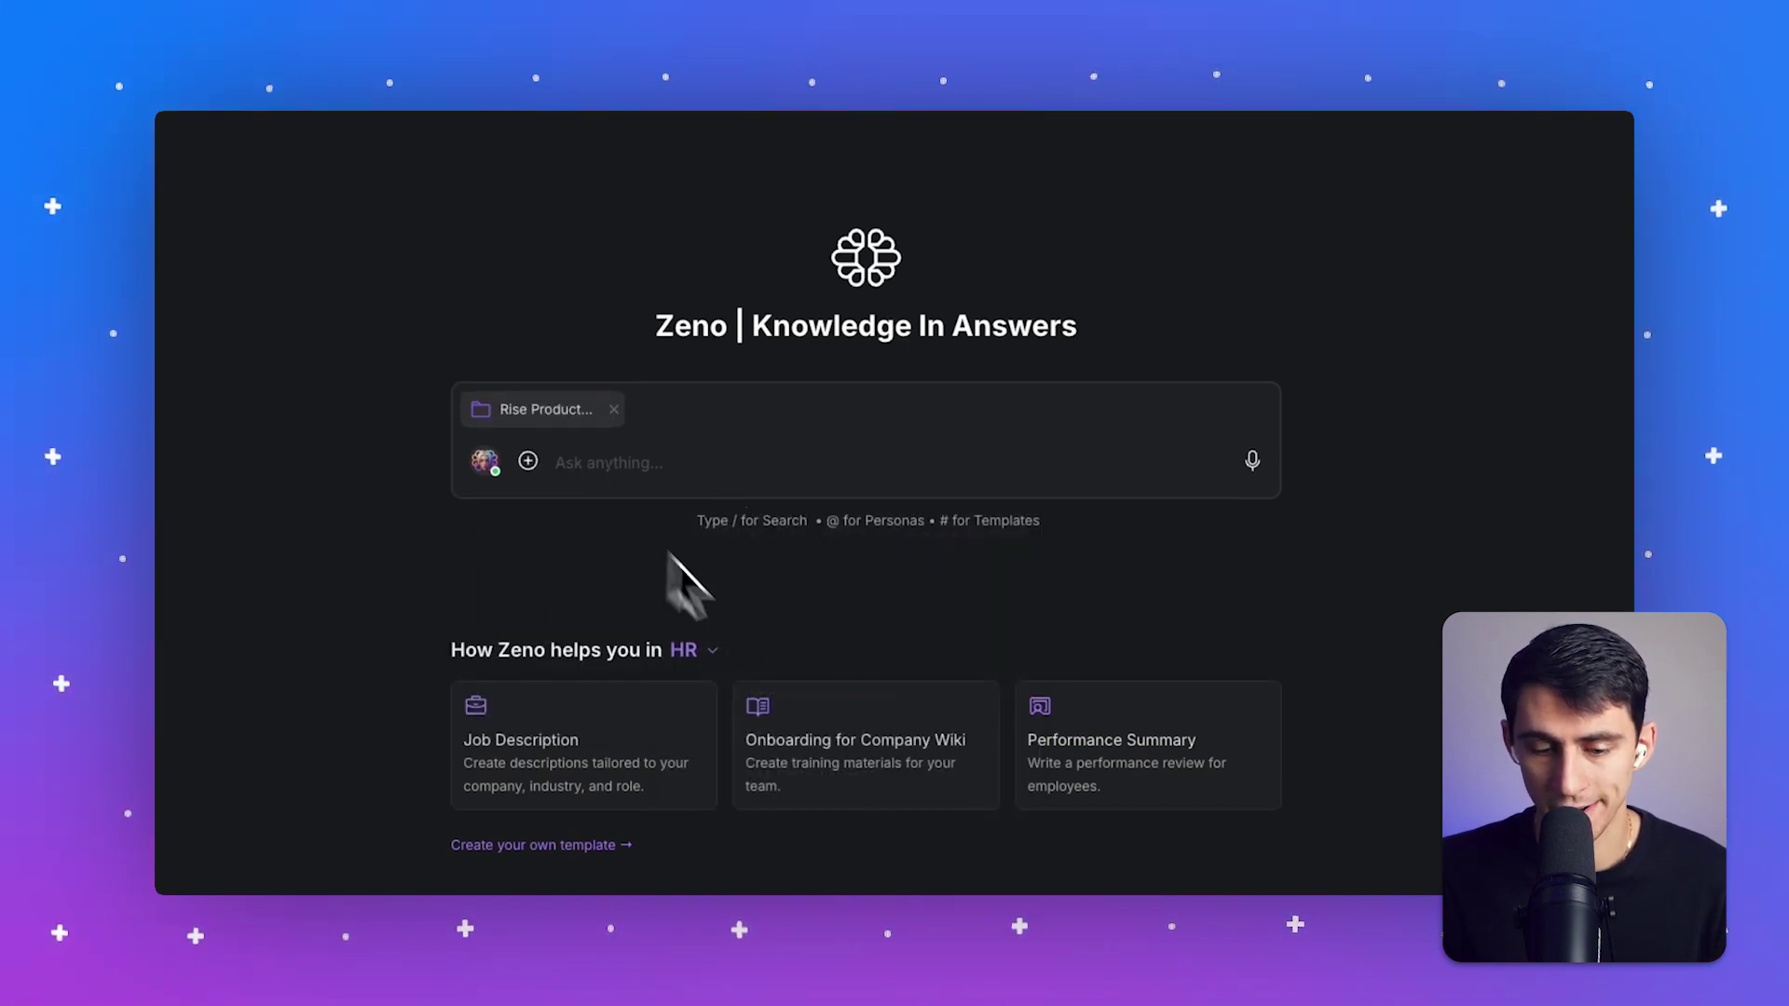
- Start a chat from the Onboarding for Company Wiki template and skim Zeno's paid-advertising guide
{"action": "left_click", "coordinate": [871, 751]}
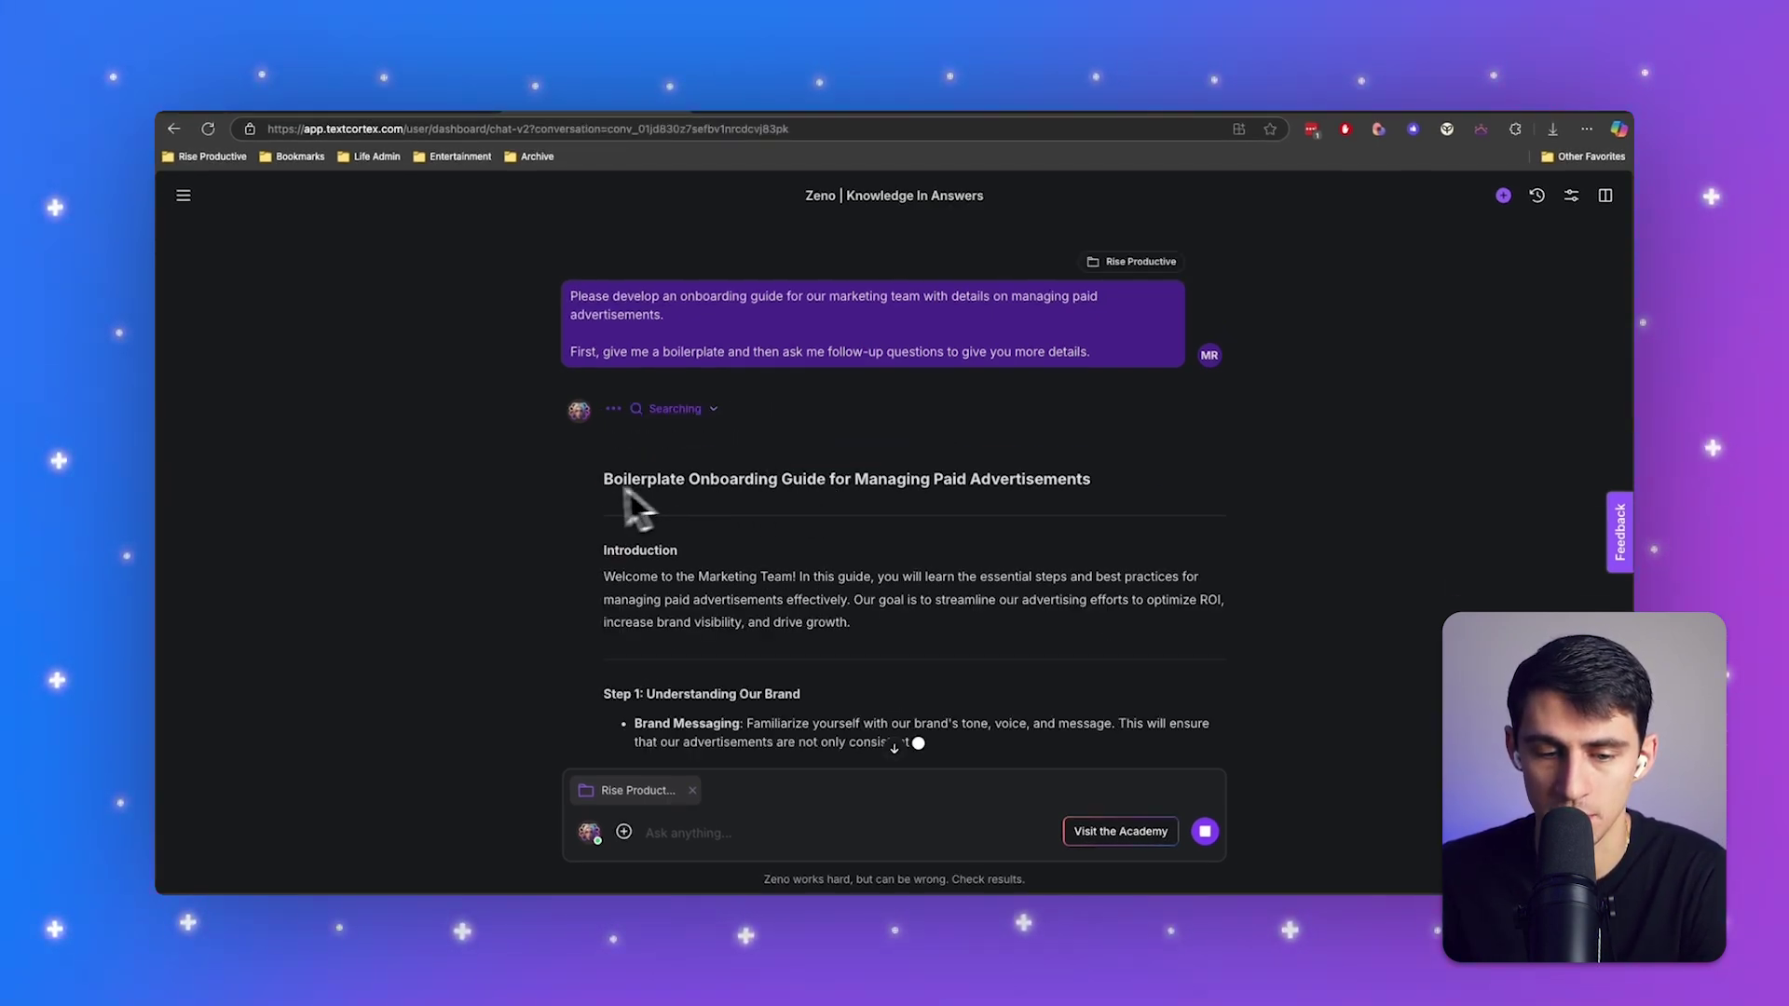
{"action": "left_click_drag", "start_coordinate": [596, 484], "coordinate": [1159, 496]}
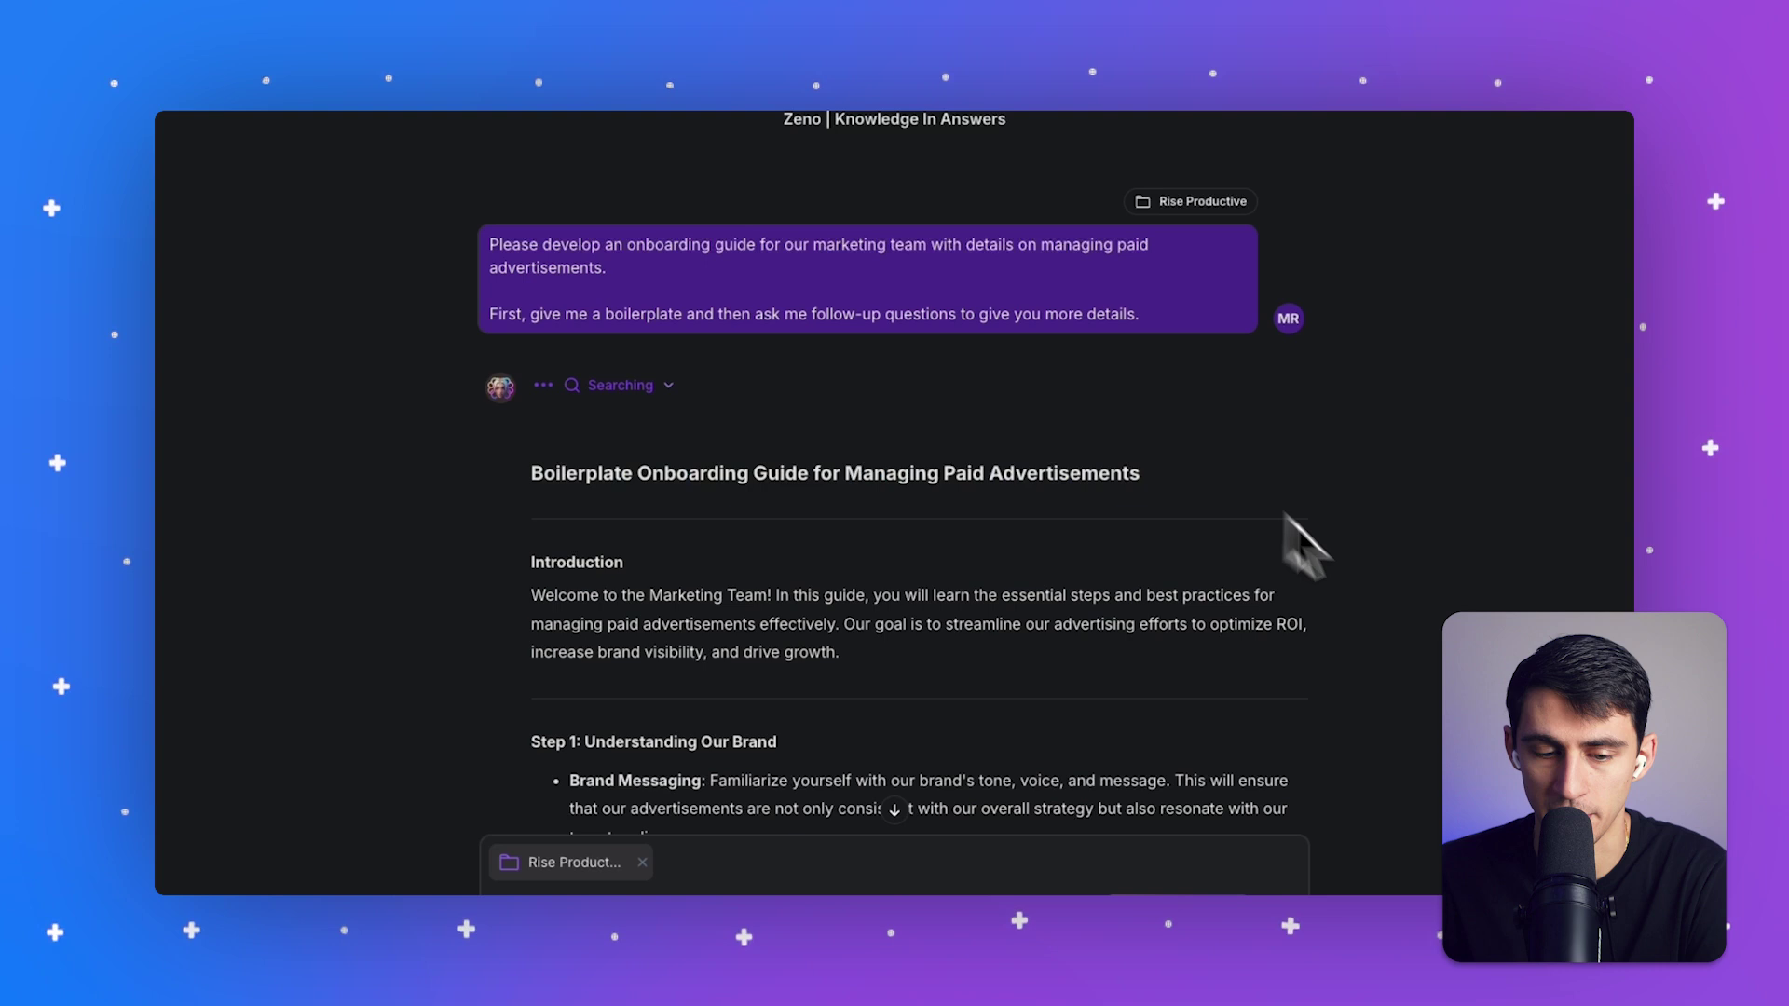
{"action": "scroll", "coordinate": [1300, 545], "scroll_direction": "down", "scroll_amount": 1}
{"action": "scroll", "coordinate": [969, 578], "scroll_direction": "down", "scroll_amount": 1}
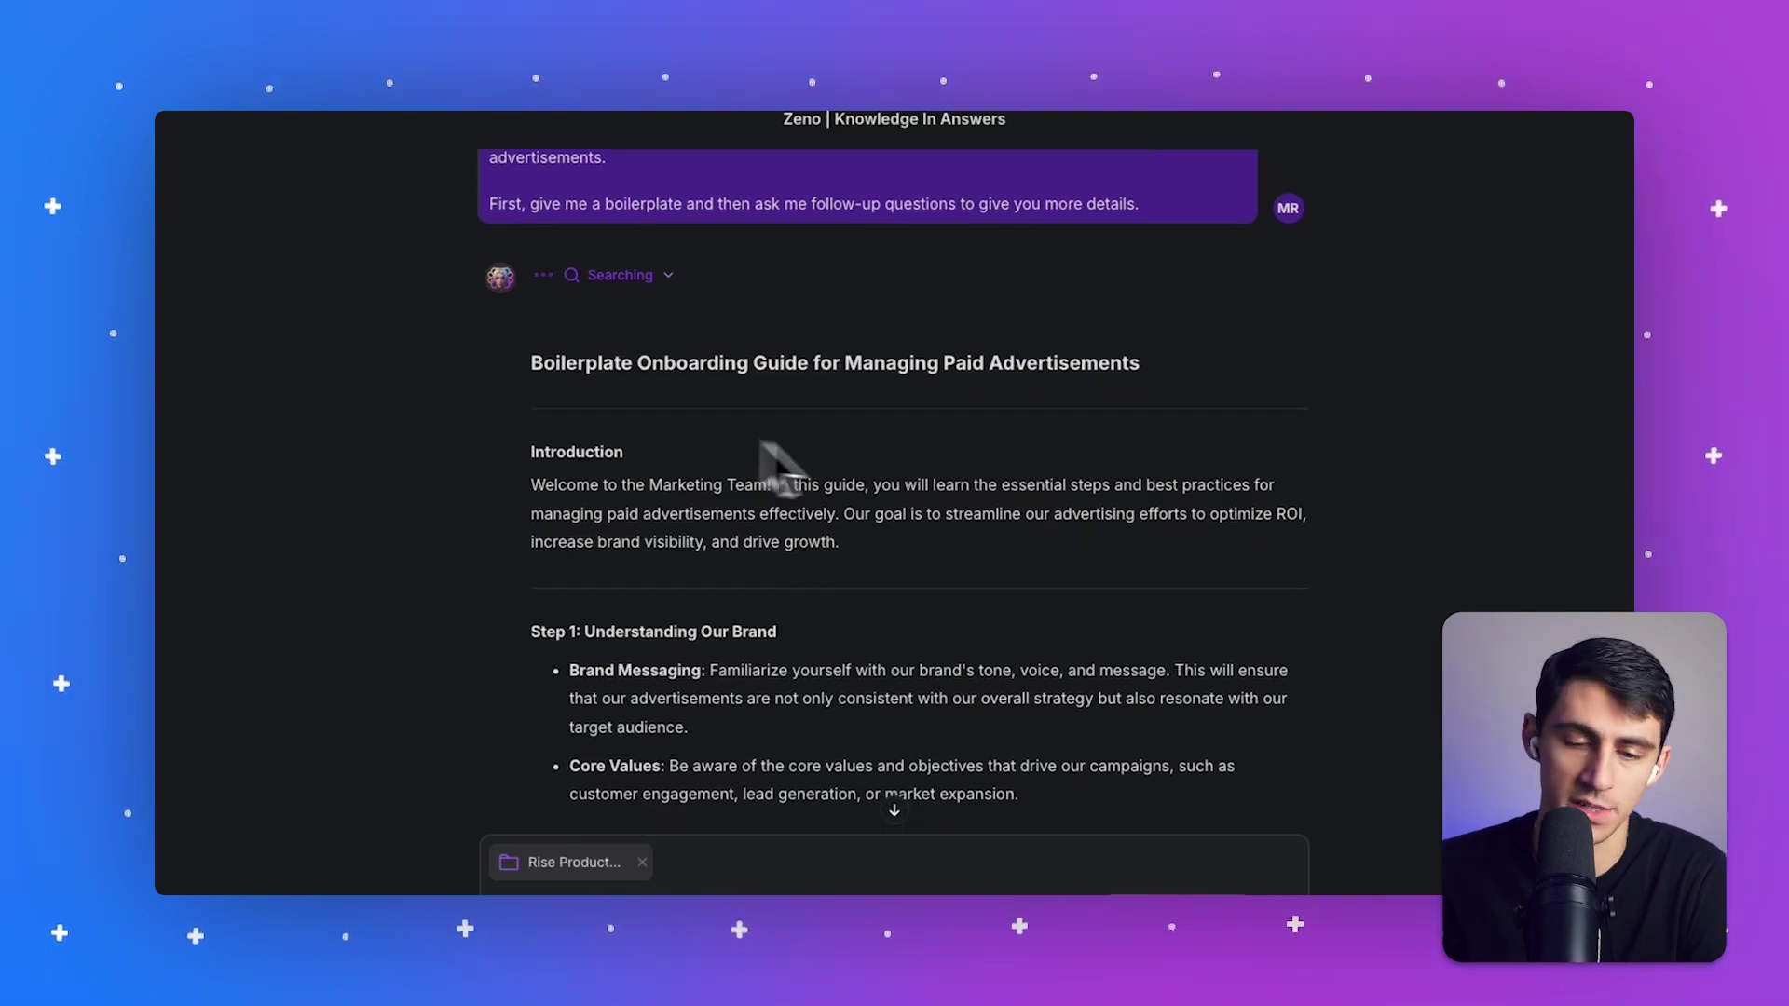
{"action": "scroll", "coordinate": [832, 604], "scroll_direction": "up", "scroll_amount": 1}
{"action": "scroll", "coordinate": [1004, 613], "scroll_direction": "down", "scroll_amount": 2}
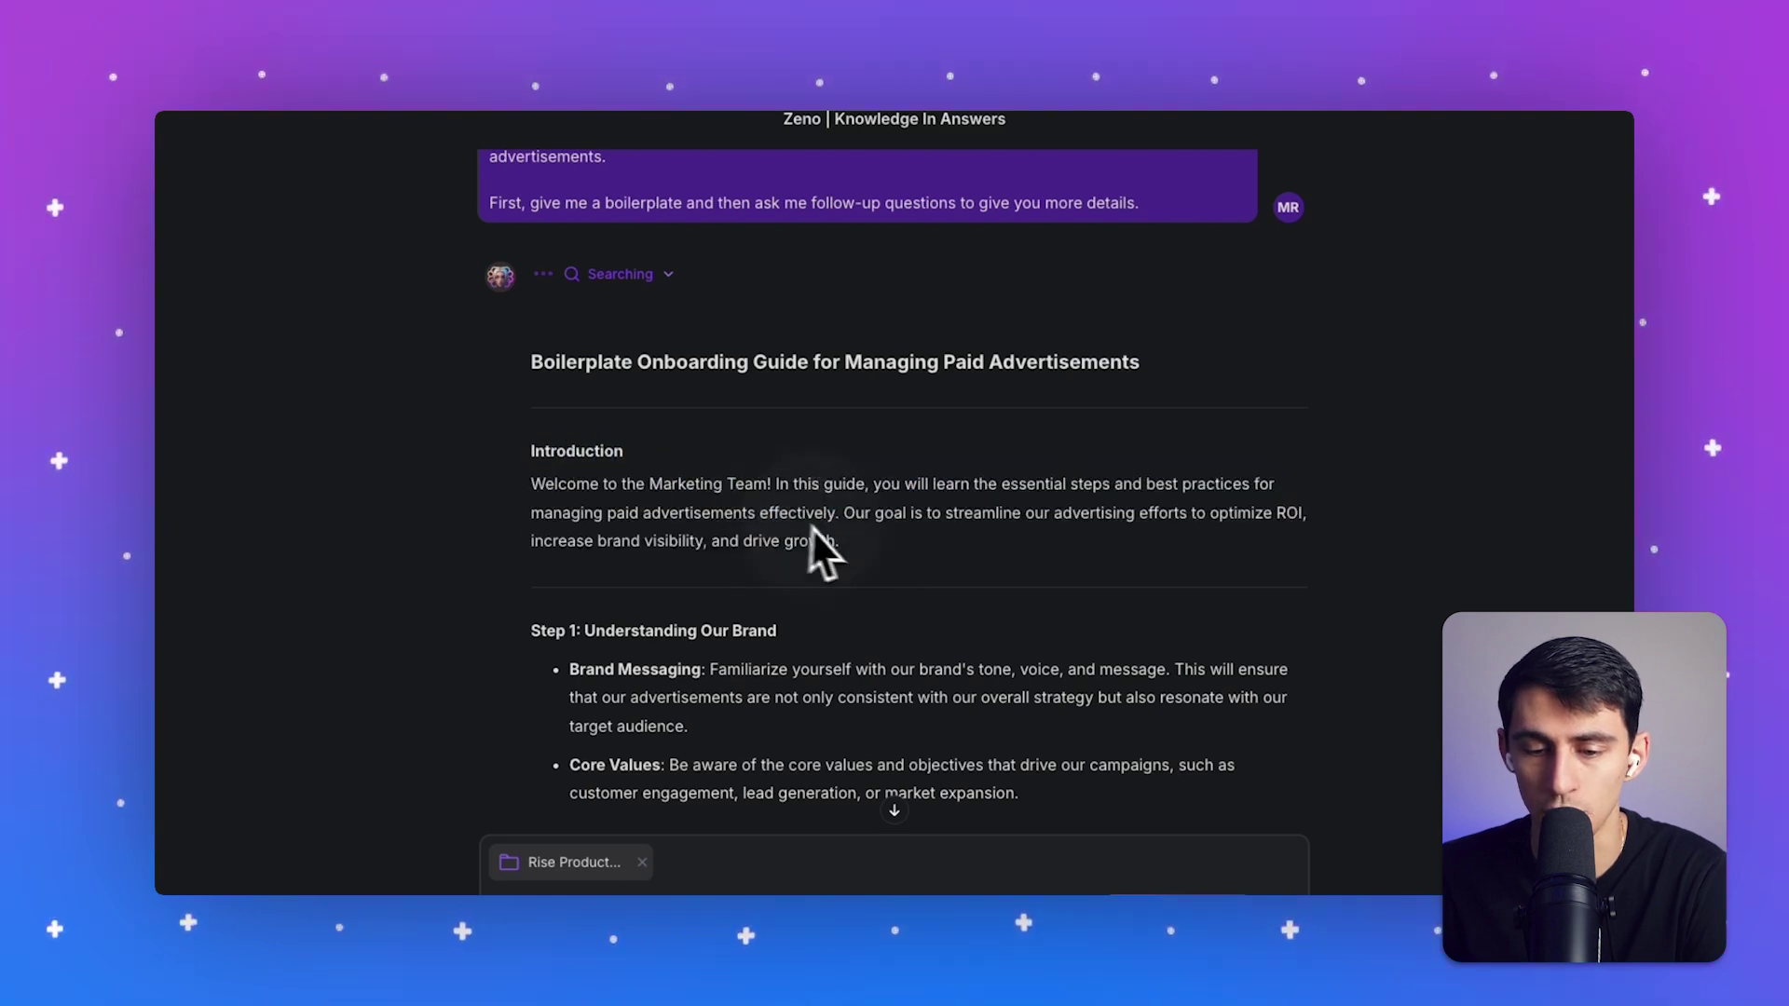
- Read on from the guide's Introduction down to its five Follow-up Questions
{"action": "left_click_drag", "start_coordinate": [531, 451], "coordinate": [844, 542]}
{"action": "left_click", "coordinate": [908, 540]}
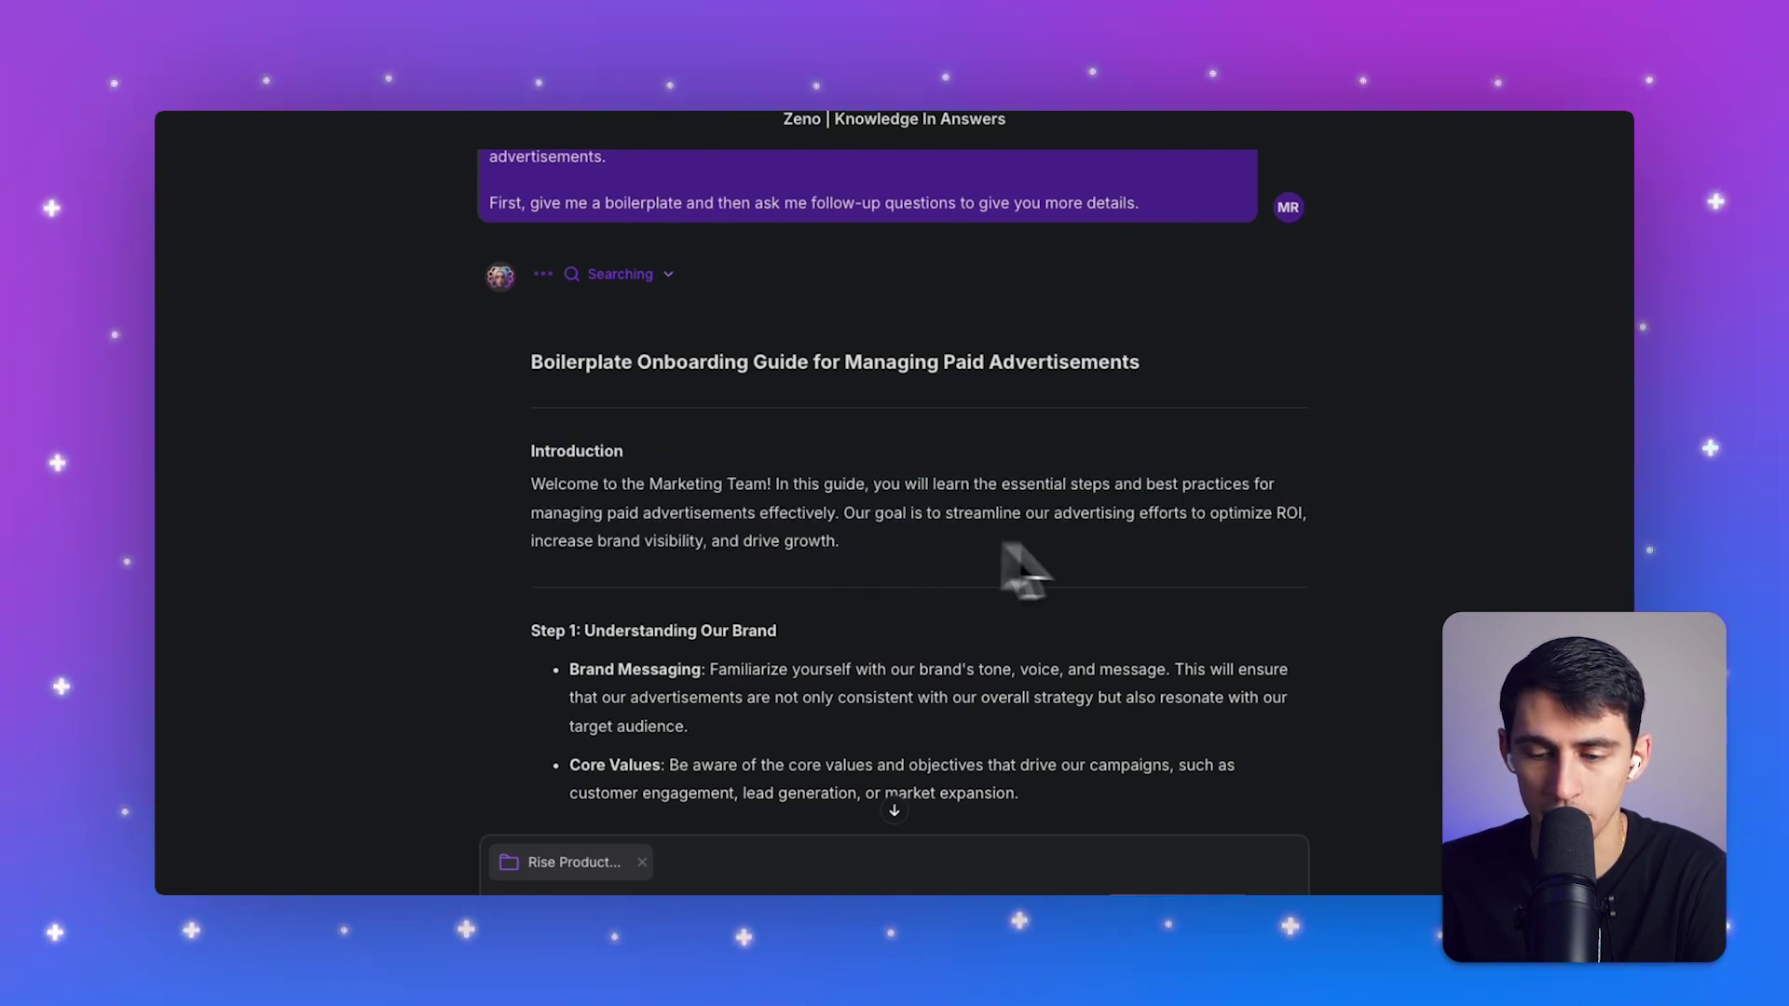
{"action": "scroll", "coordinate": [1351, 569], "scroll_direction": "down", "scroll_amount": 1}
{"action": "scroll", "coordinate": [1351, 568], "scroll_direction": "down", "scroll_amount": 2}
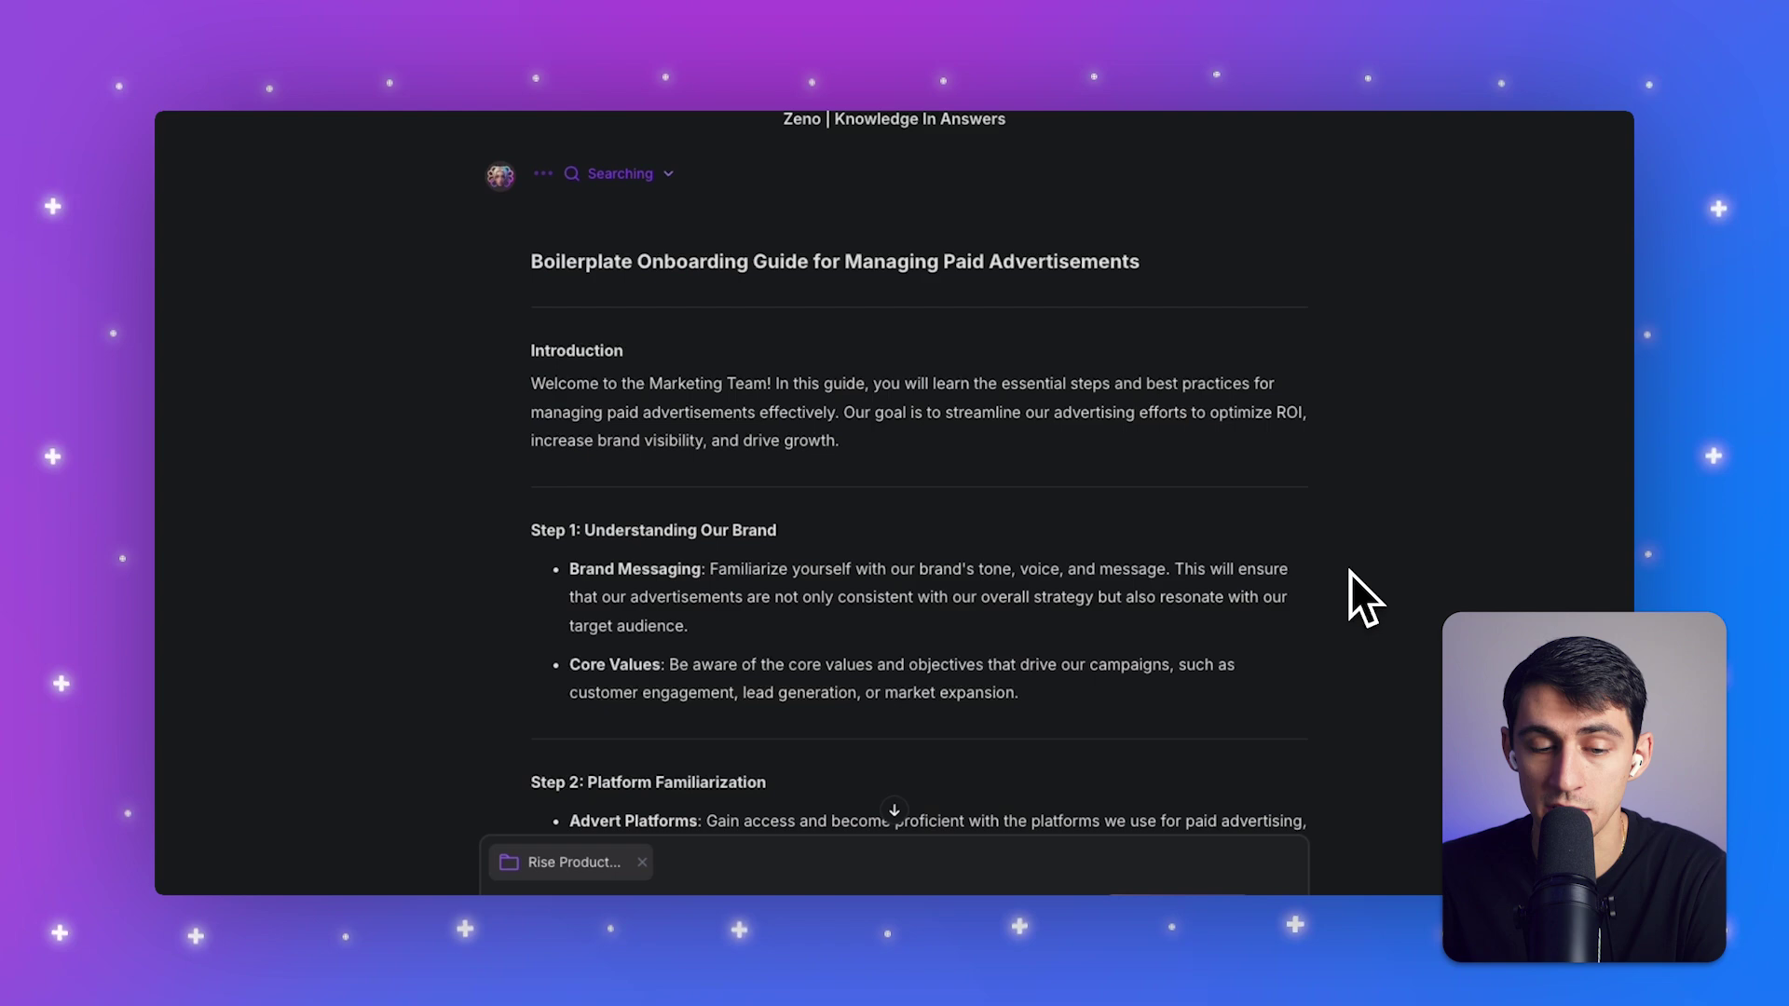
{"action": "scroll", "coordinate": [1350, 572], "scroll_direction": "down", "scroll_amount": 3}
{"action": "scroll", "coordinate": [1348, 572], "scroll_direction": "up", "scroll_amount": 1}
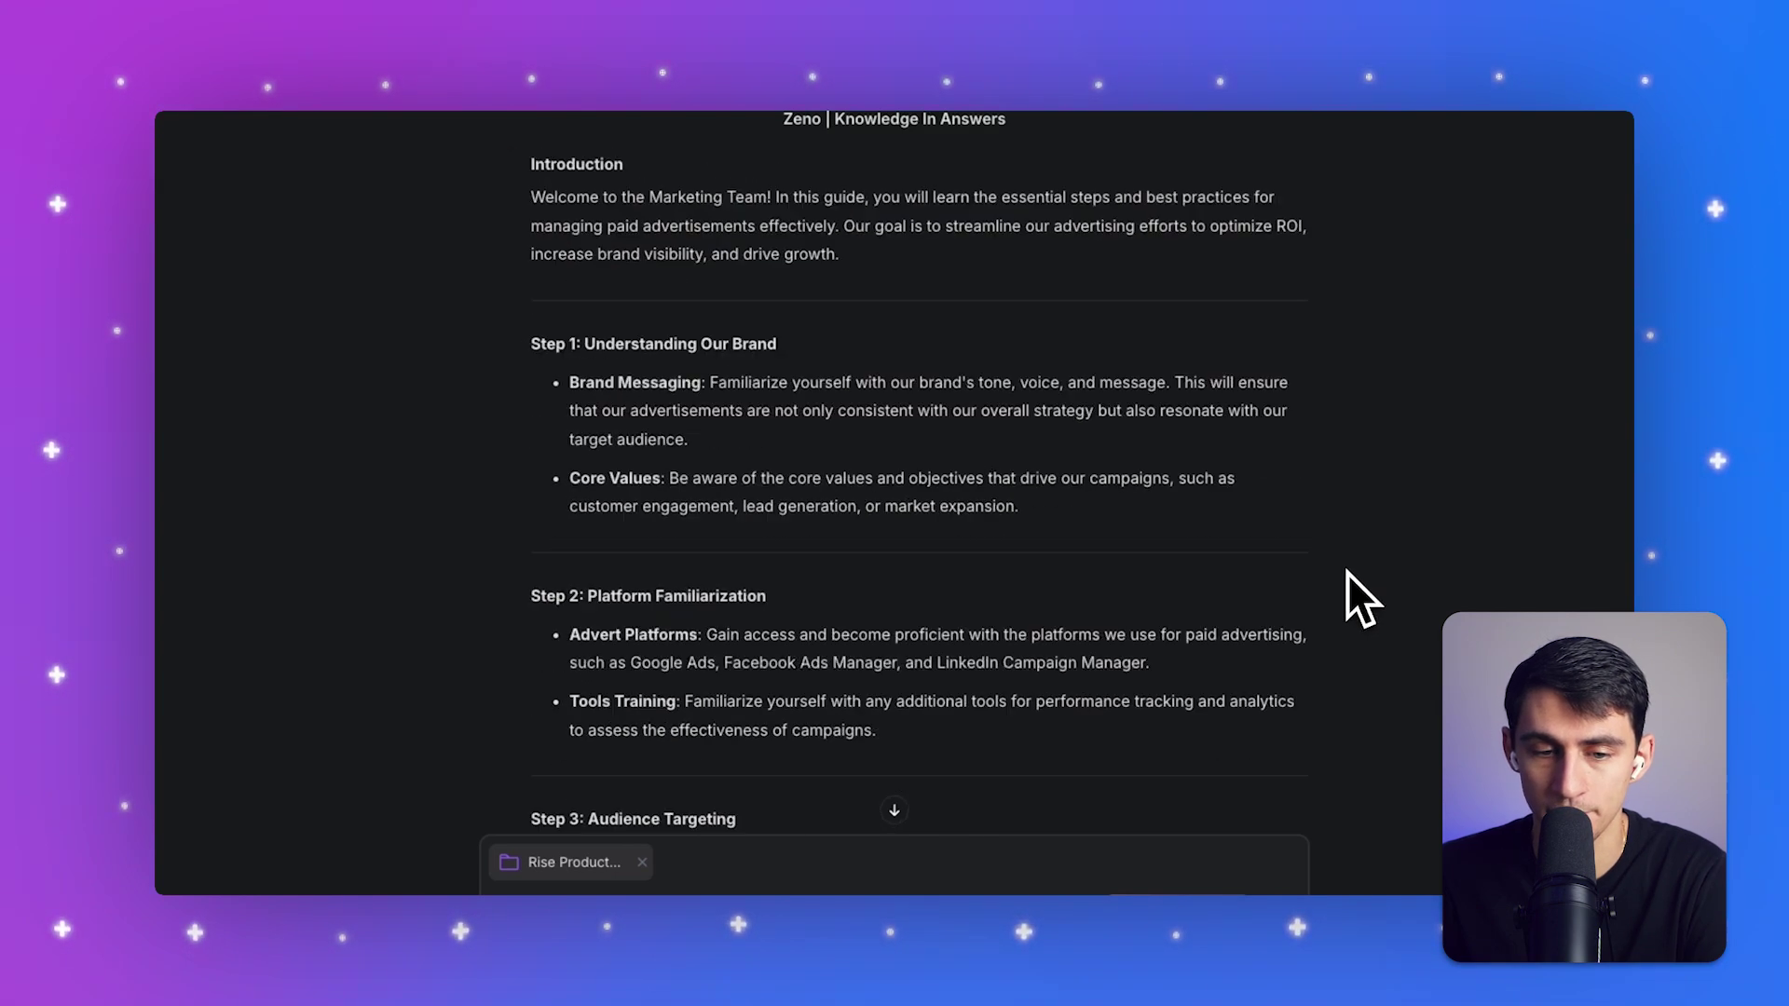
{"action": "scroll", "coordinate": [1348, 572], "scroll_direction": "down", "scroll_amount": 15}
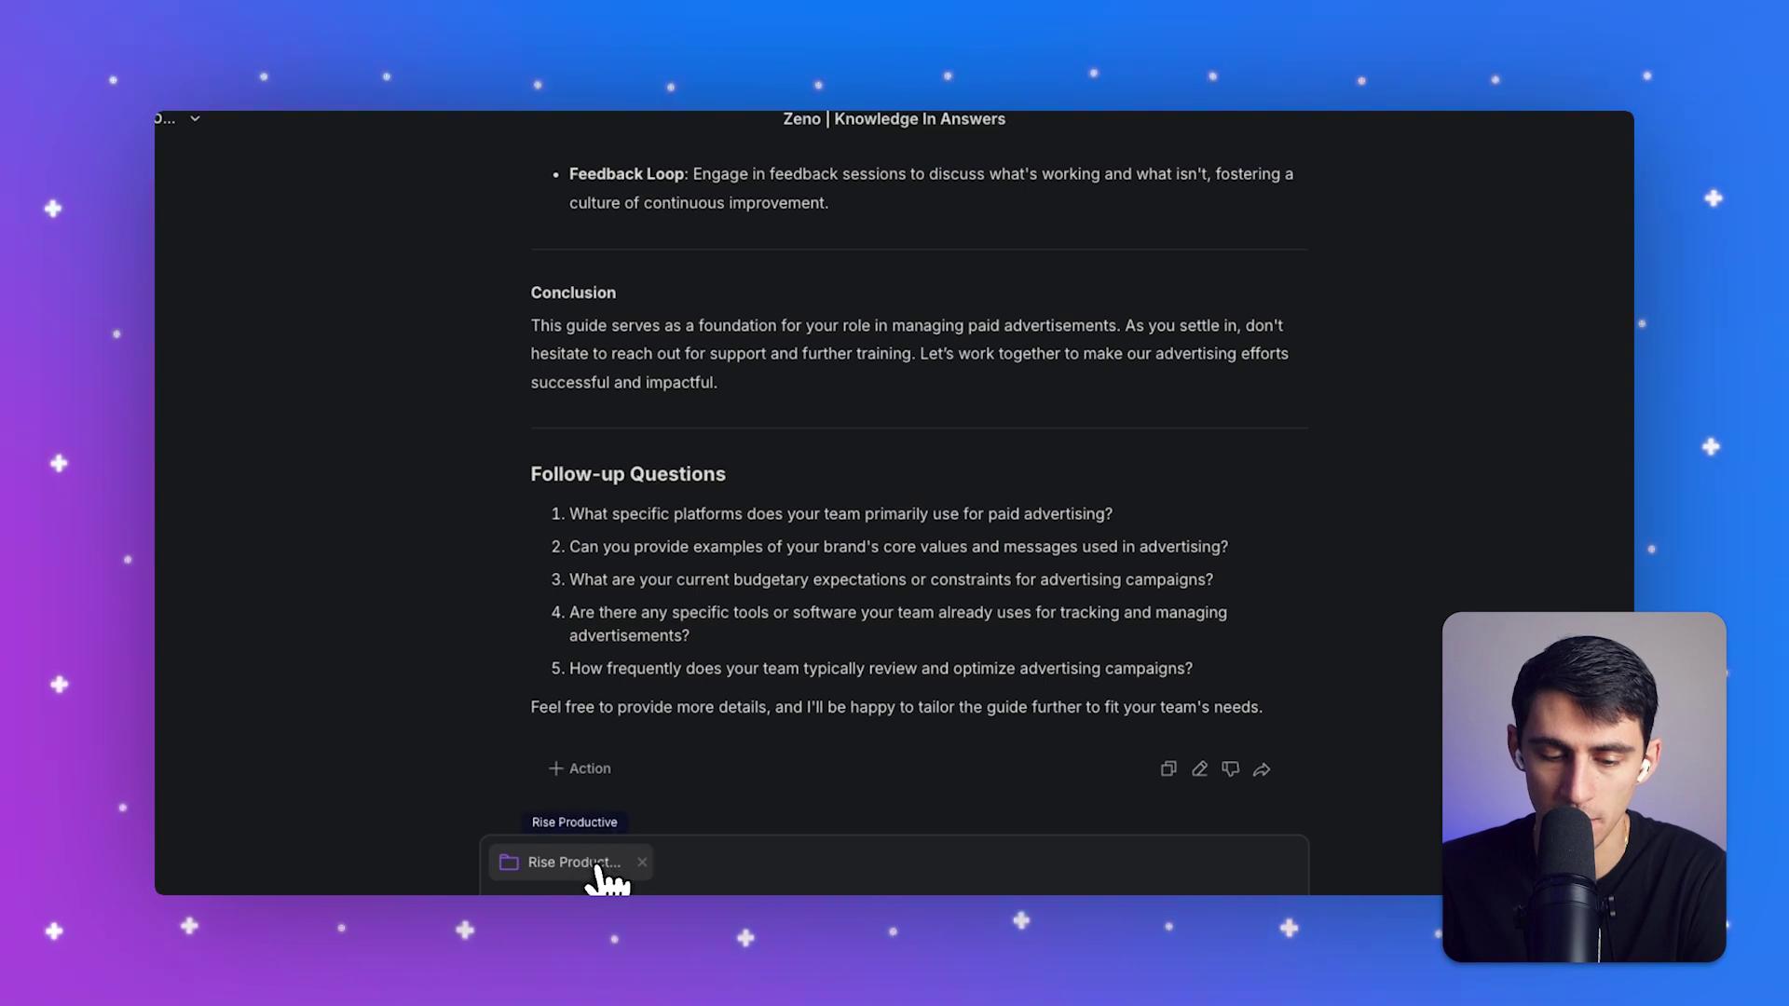
- Show the Focus submenu's list of files and links under the chat box's + menu
{"action": "left_click", "coordinate": [590, 872]}
{"action": "mouse_move", "coordinate": [598, 813]}
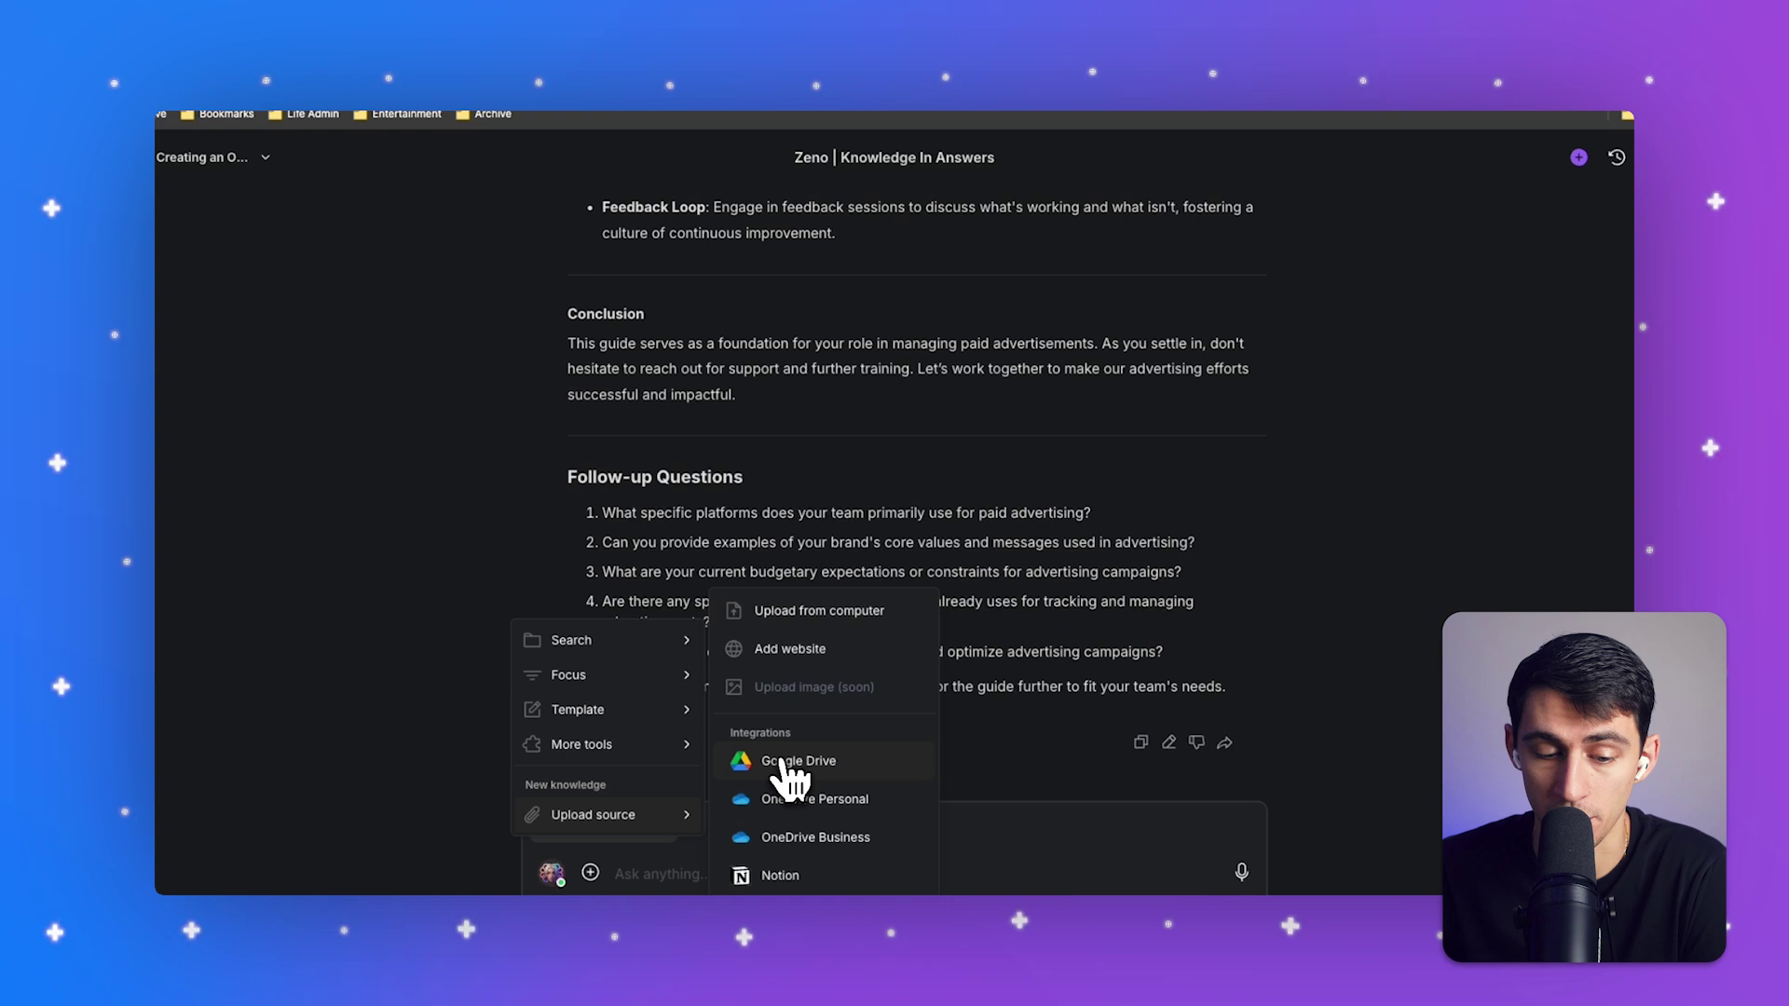
{"action": "mouse_move", "coordinate": [690, 685]}
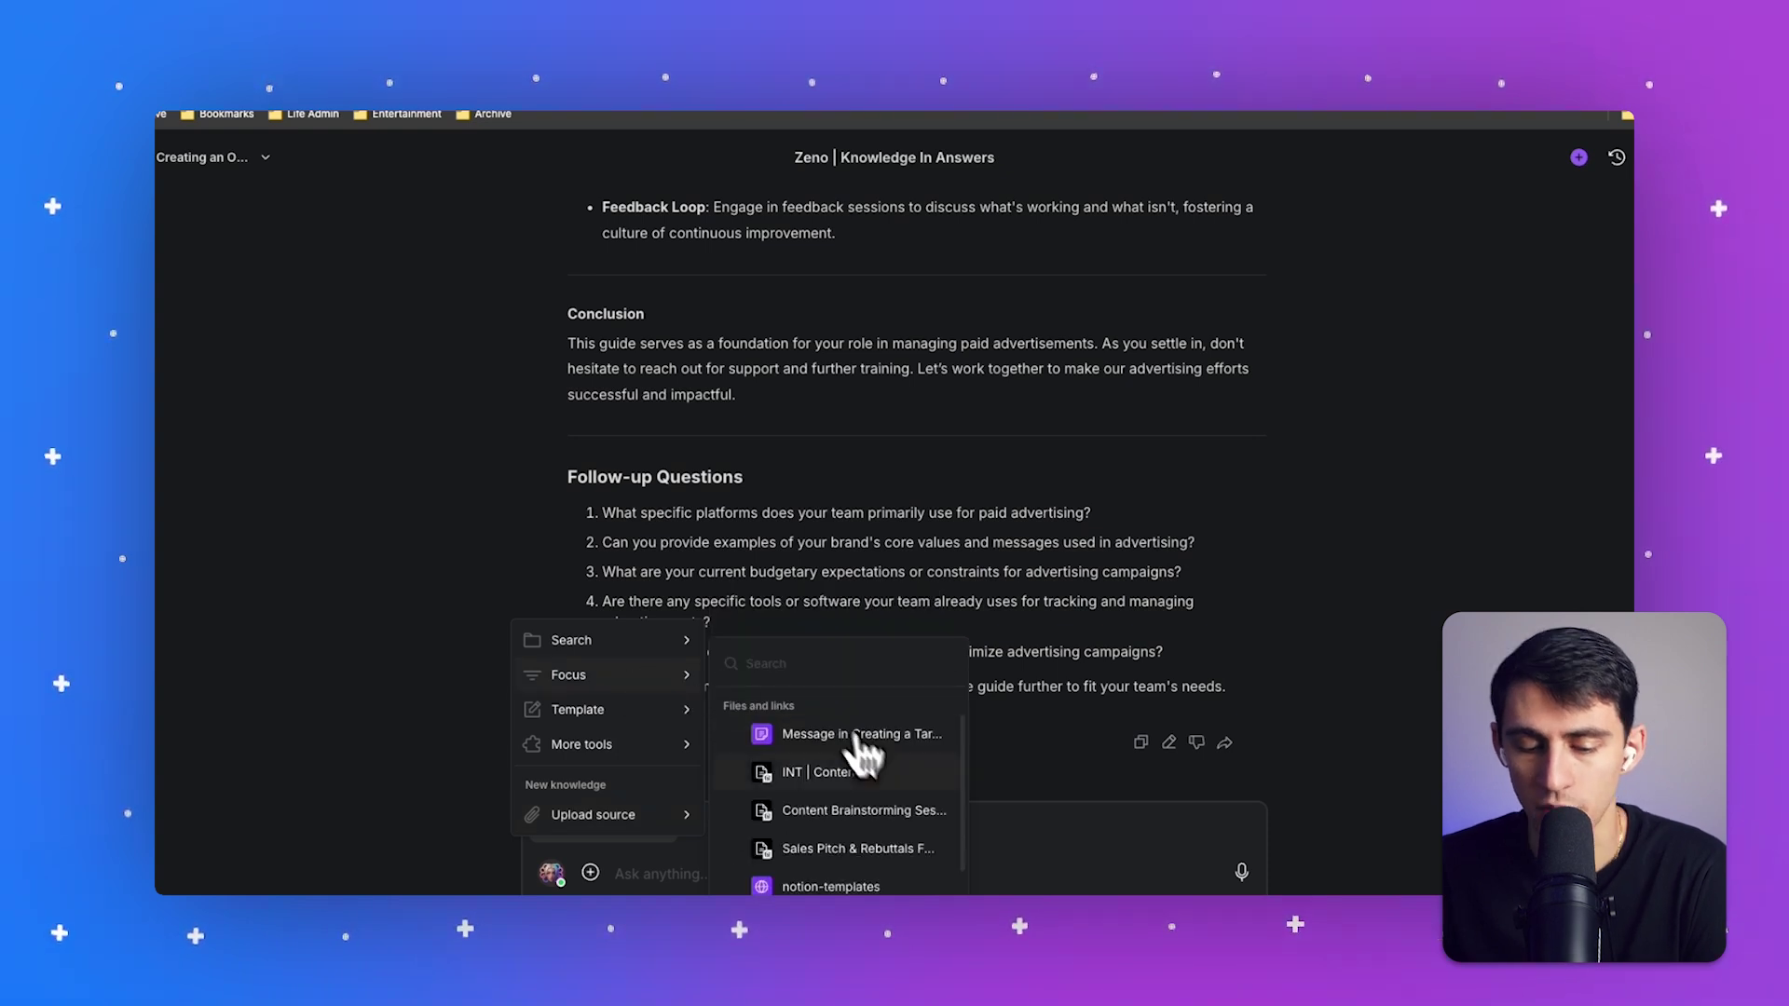
{"action": "scroll", "coordinate": [871, 792], "scroll_direction": "down", "scroll_amount": 2}
{"action": "scroll", "coordinate": [847, 843], "scroll_direction": "up", "scroll_amount": 3}
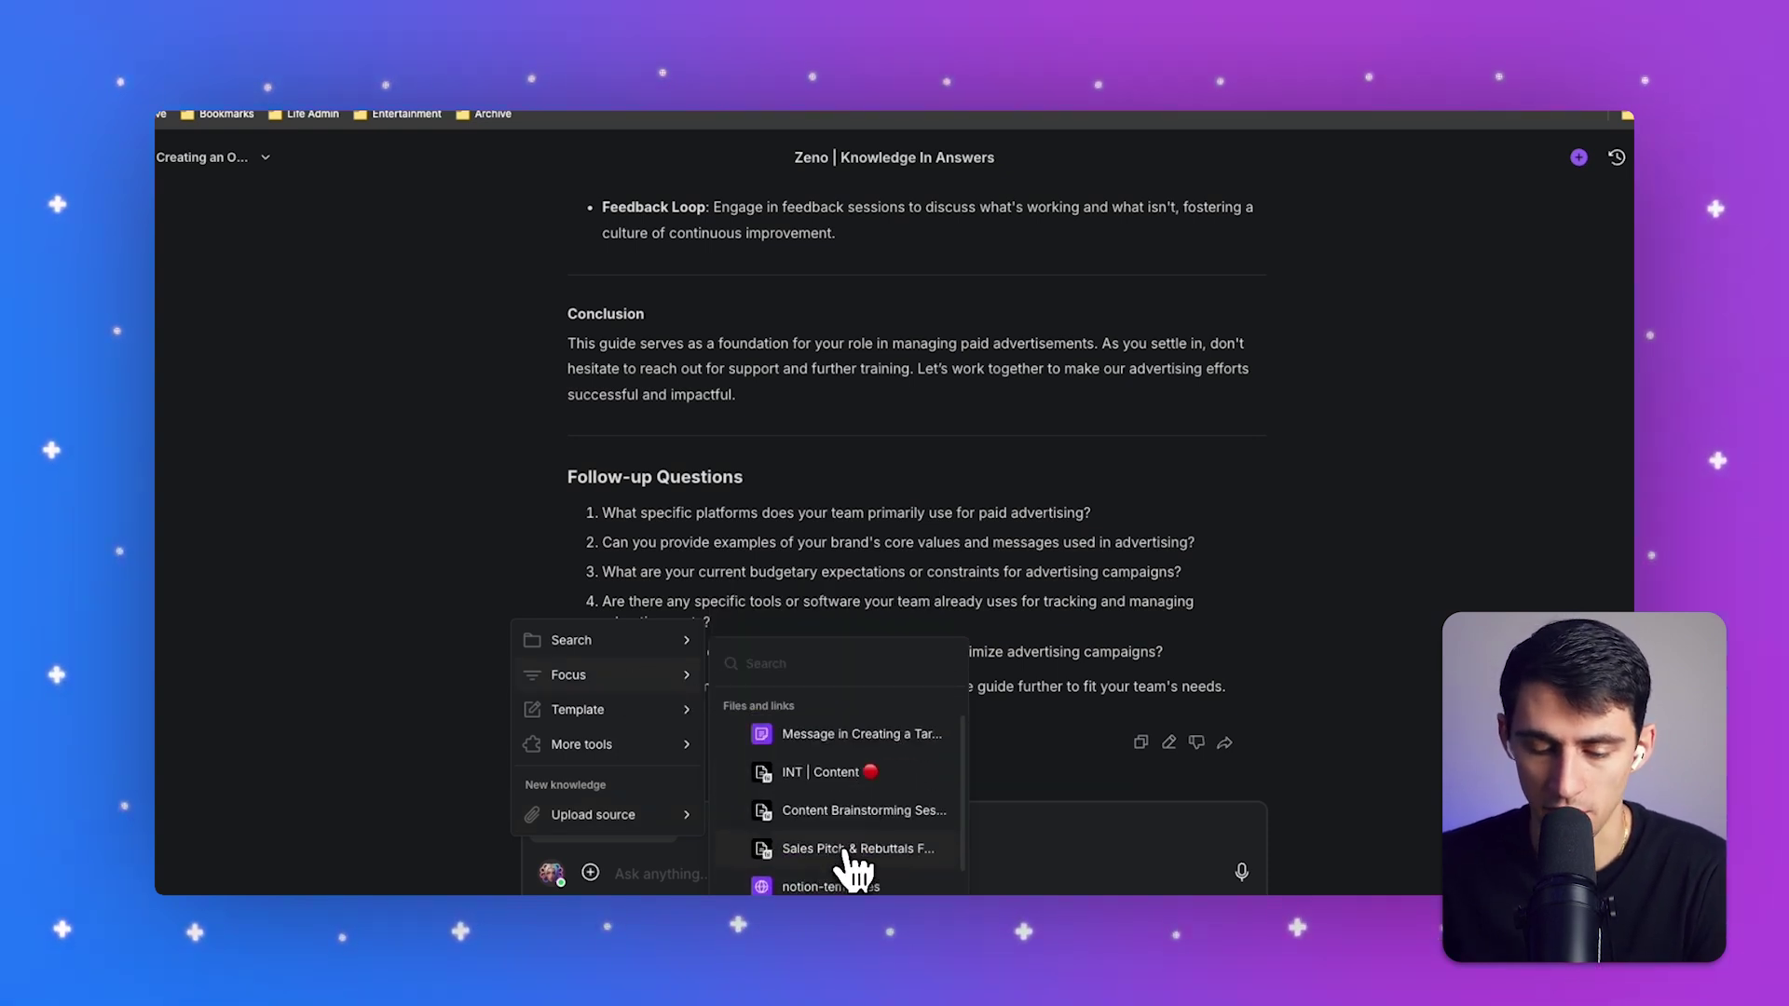
{"action": "scroll", "coordinate": [853, 862], "scroll_direction": "down", "scroll_amount": 3}
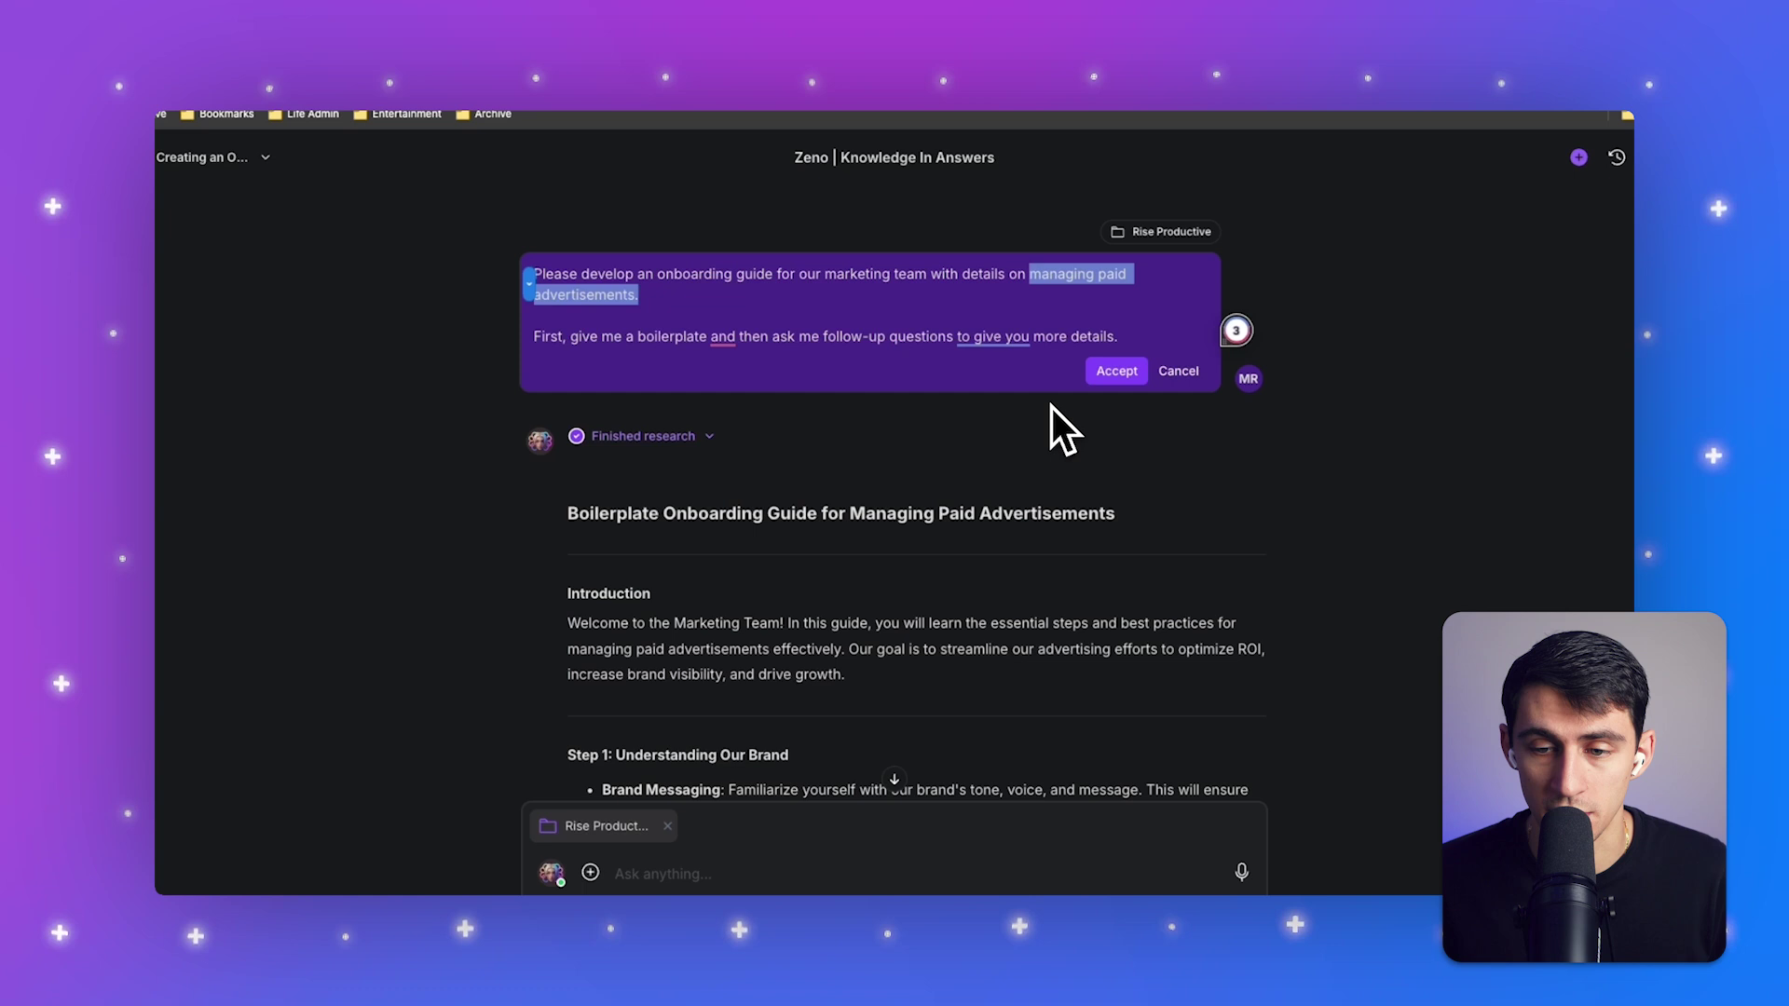
- Change the first prompt to ask about 'creating effective SAAS related content.' and regenerate
{"action": "type", "text": "creating e"}
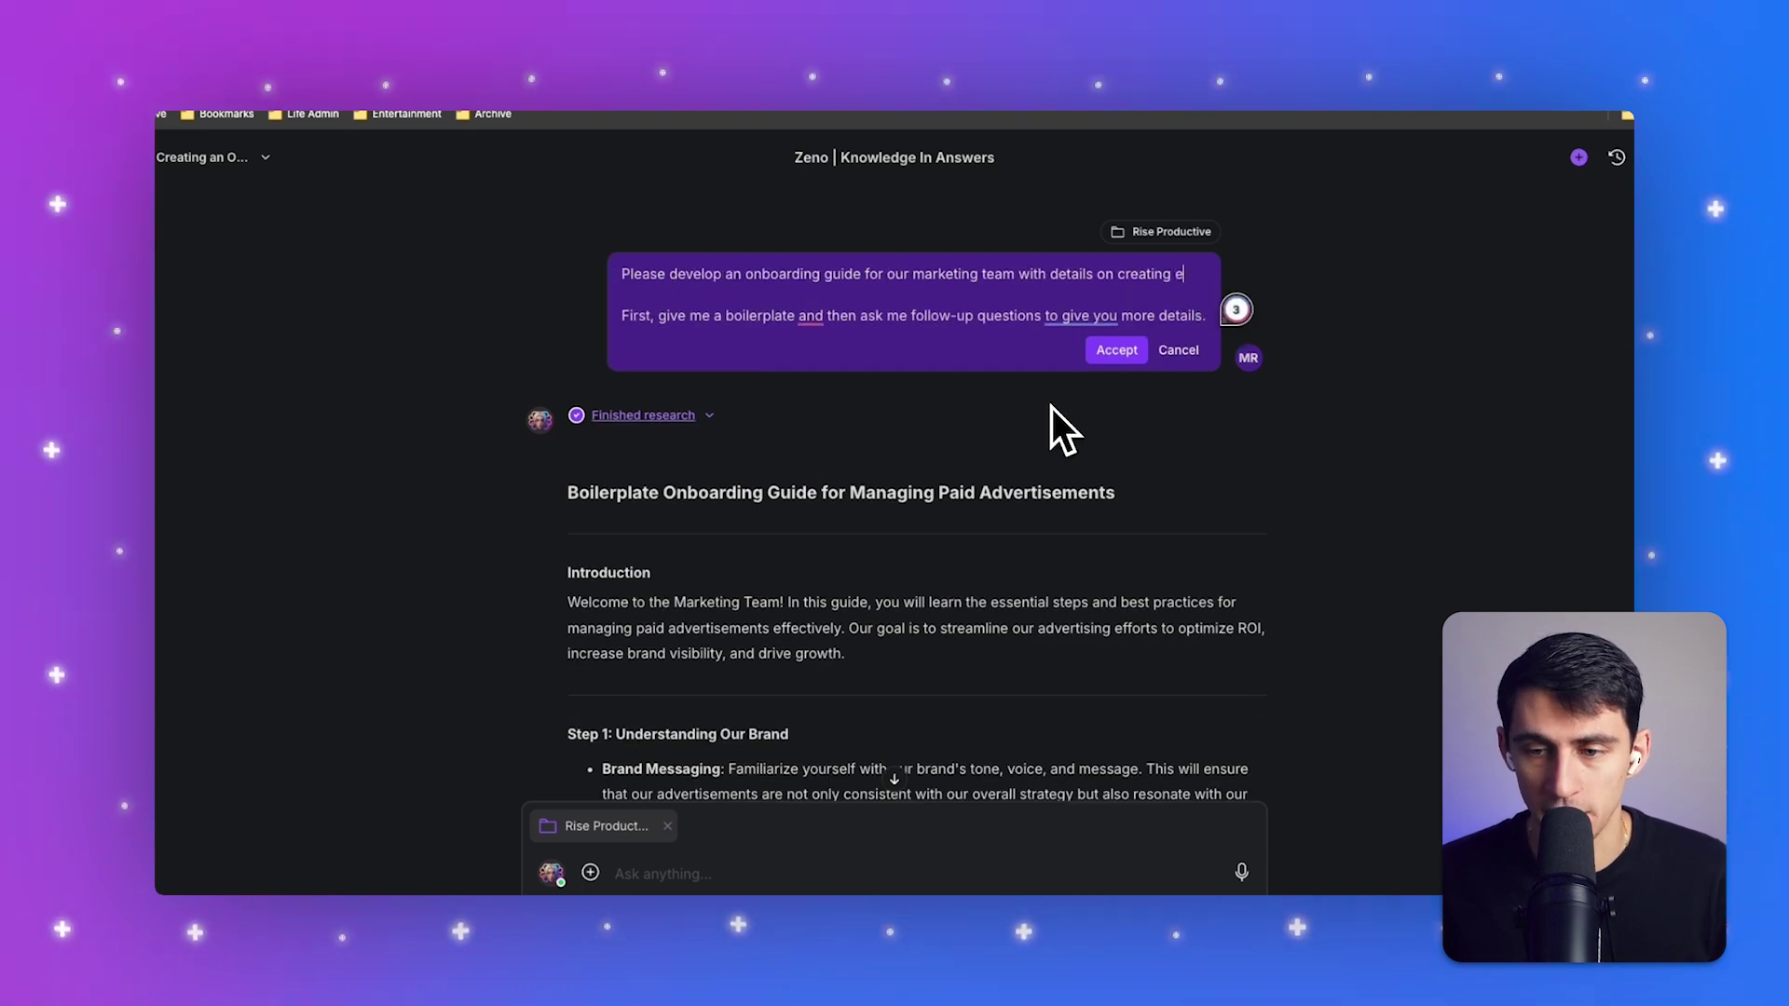
{"action": "type", "text": "ffective SAAS related content."}
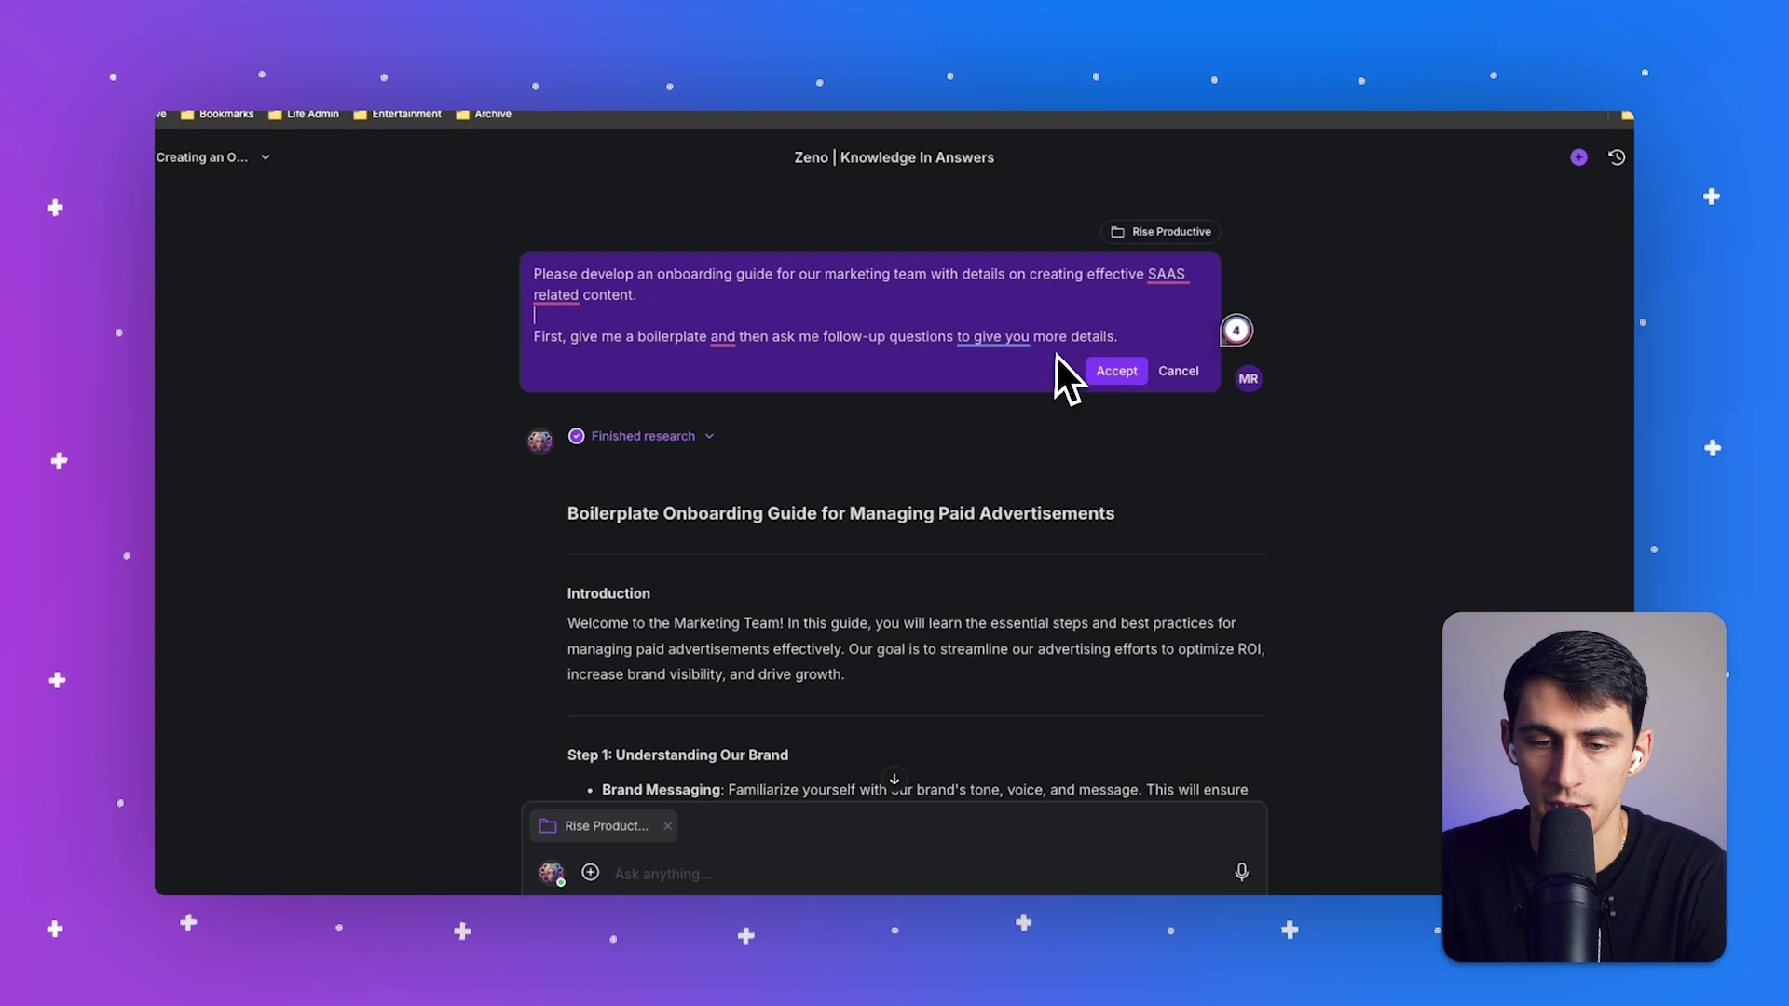
{"action": "left_click", "coordinate": [1111, 373]}
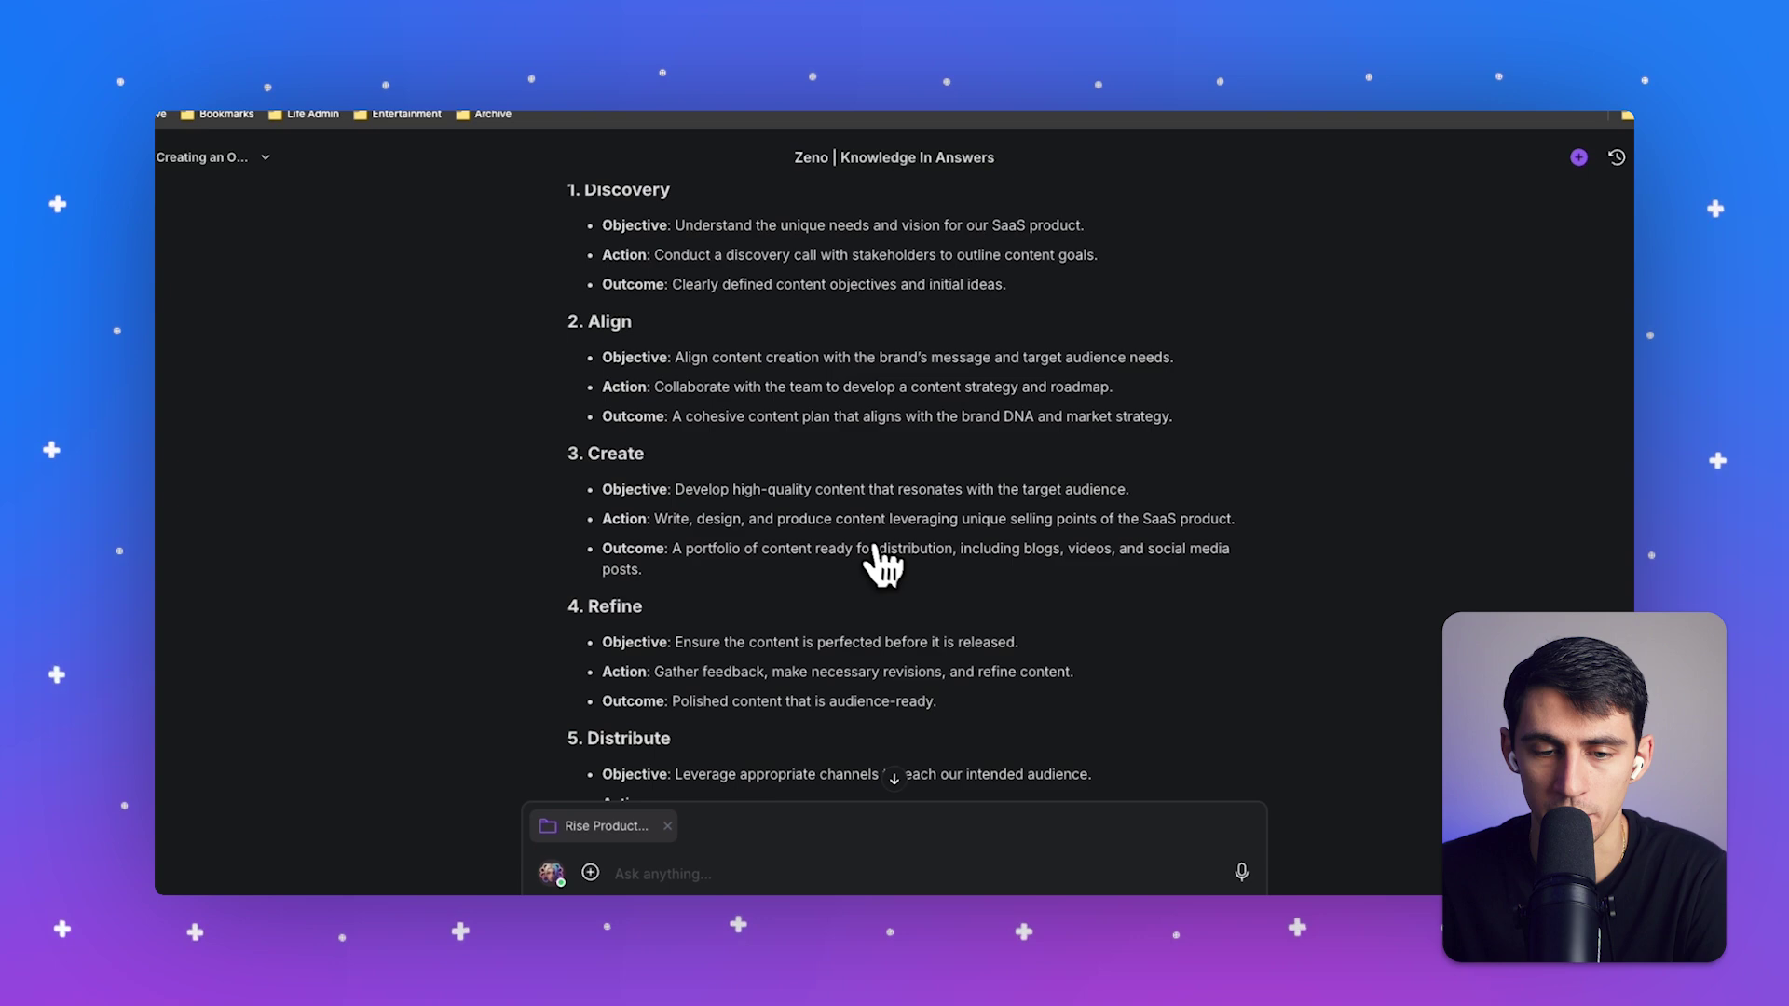
- Open and enlarge the content-services source preview cited in the SaaS guide
{"action": "scroll", "coordinate": [1010, 479], "scroll_direction": "up", "scroll_amount": 5}
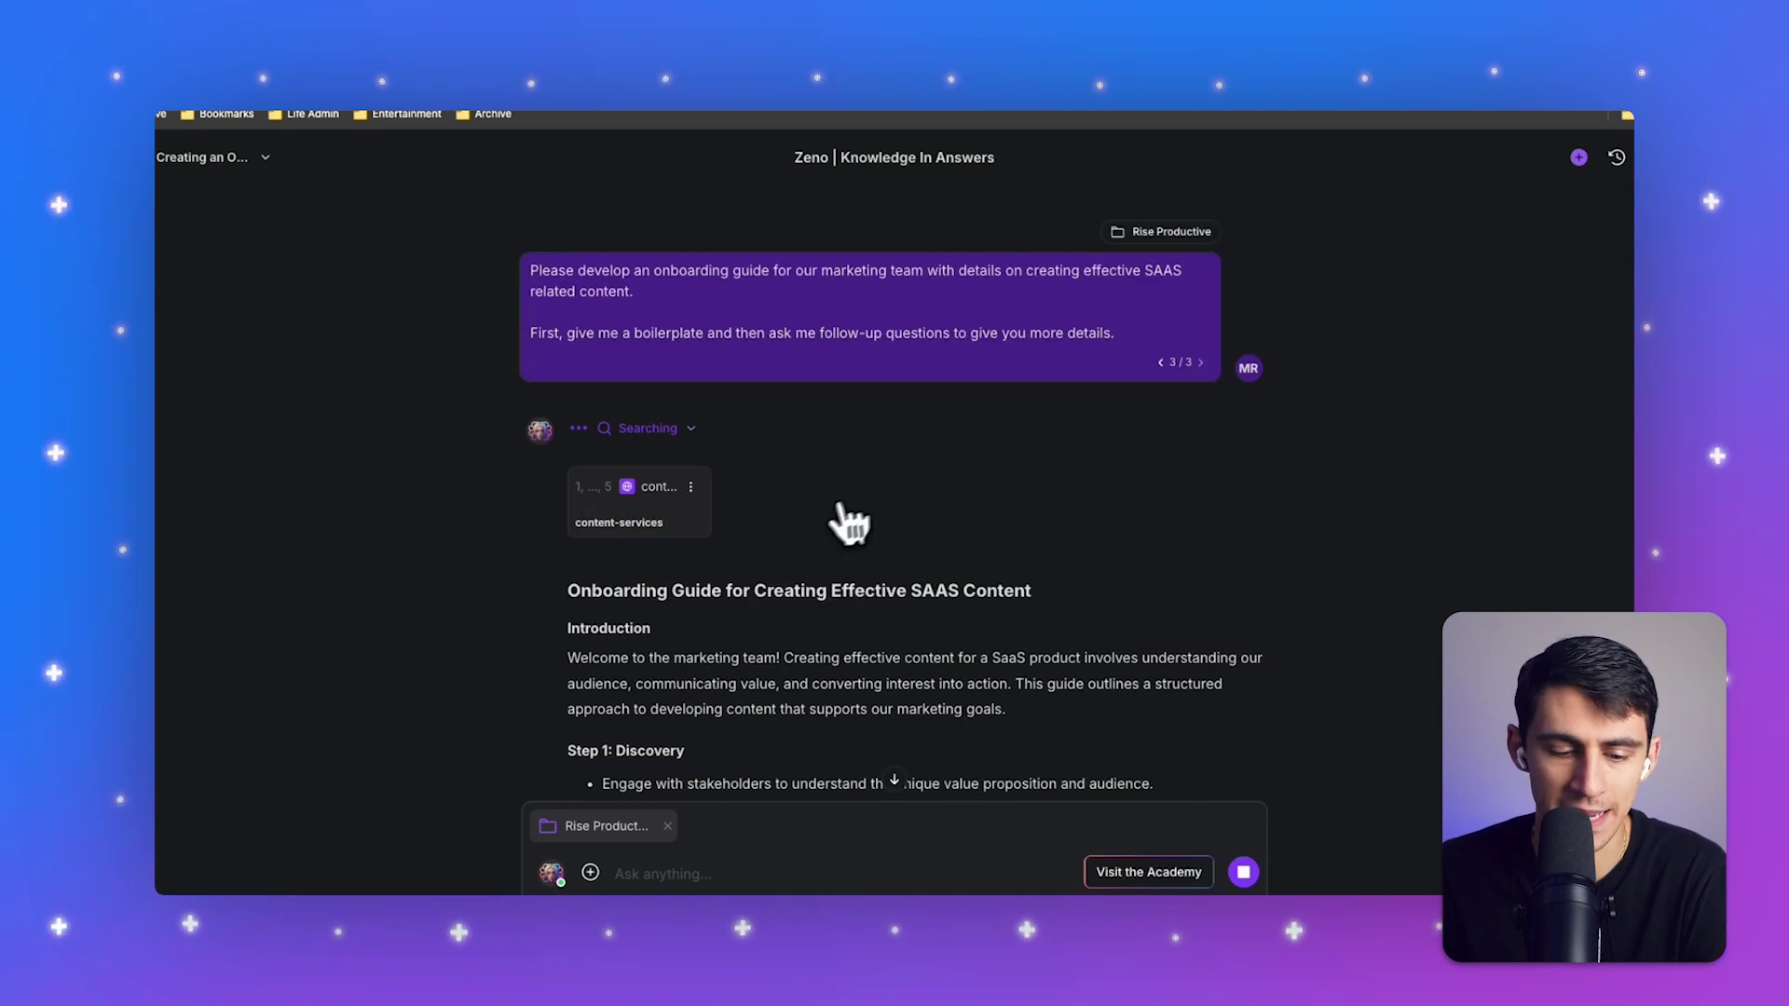
{"action": "scroll", "coordinate": [719, 648], "scroll_direction": "up", "scroll_amount": 5}
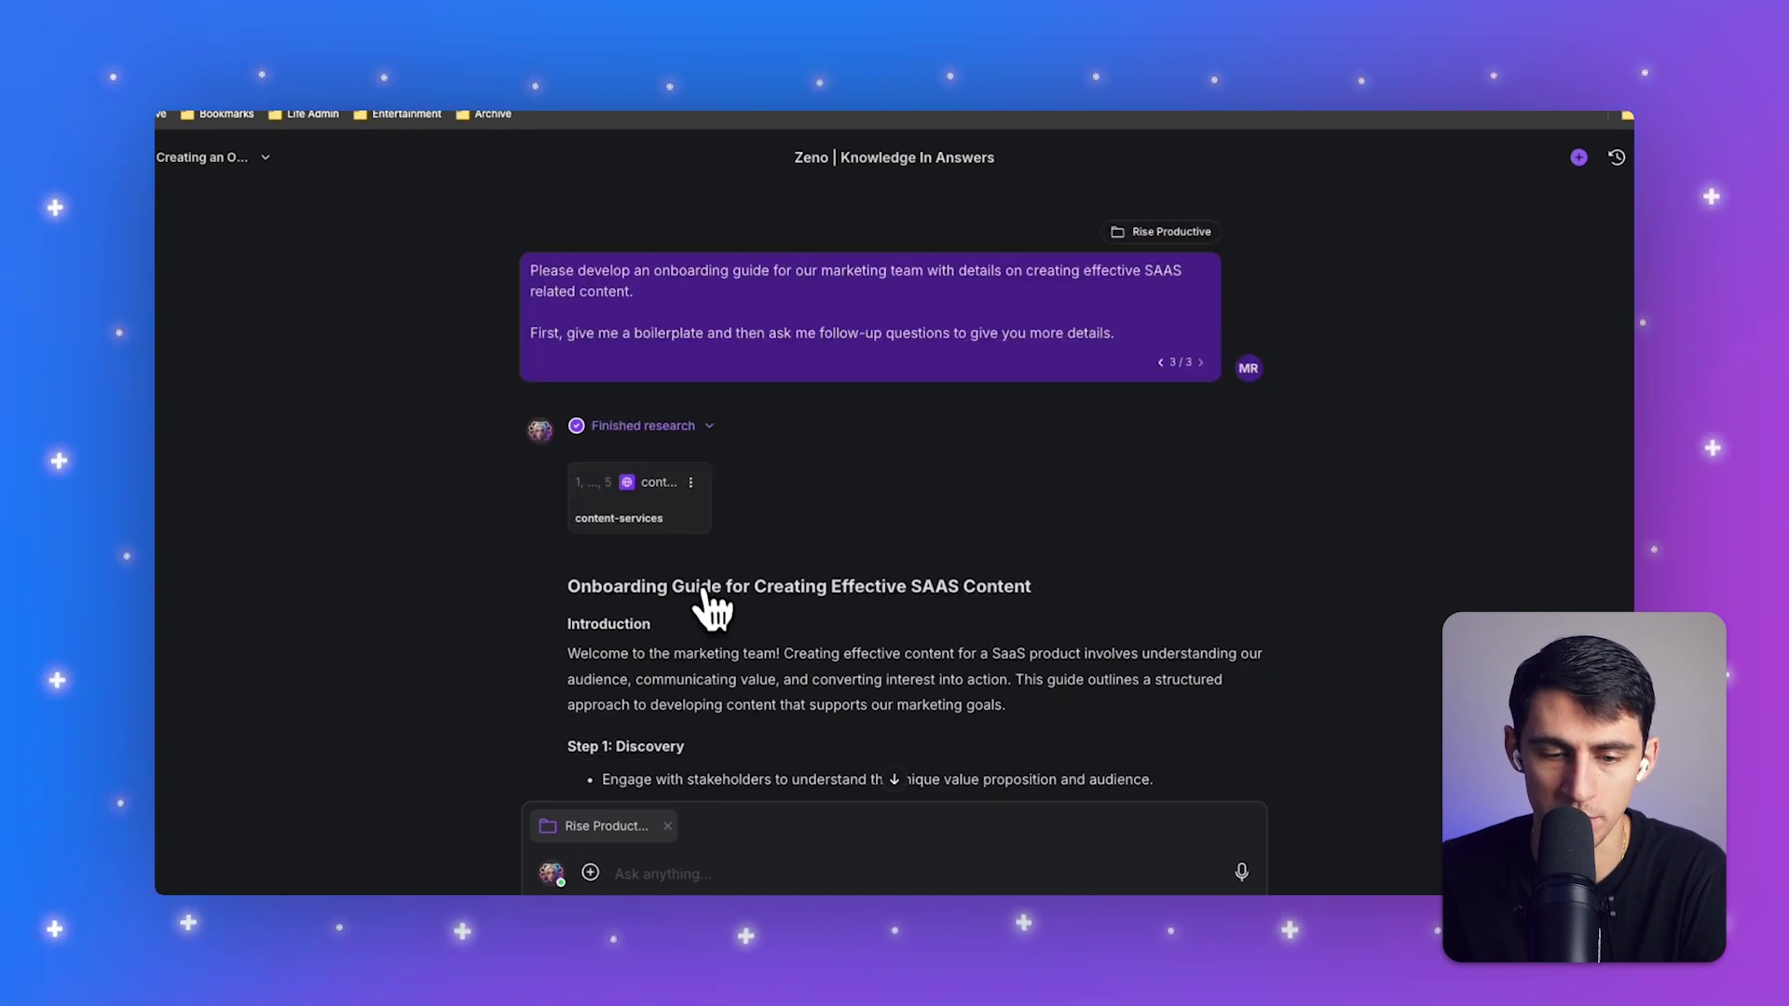
{"action": "left_click", "coordinate": [606, 495]}
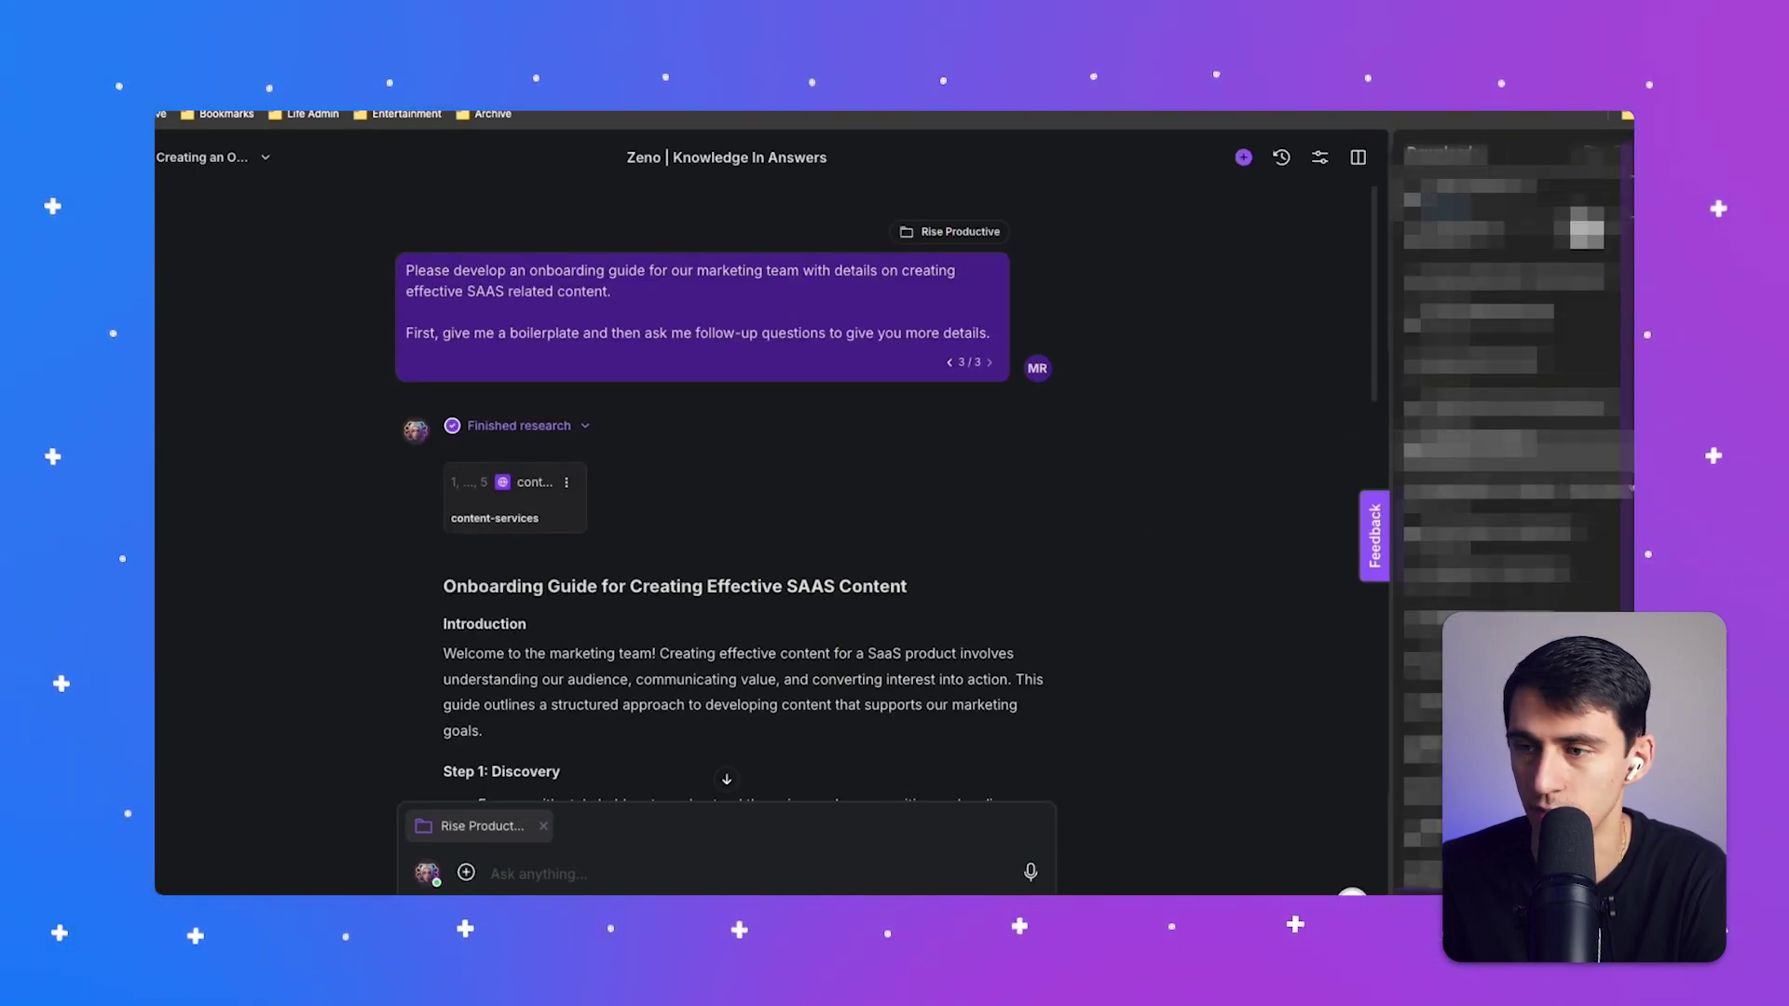
{"action": "mouse_move", "coordinate": [559, 270]}
{"action": "left_click_drag", "start_coordinate": [803, 431], "coordinate": [1249, 760]}
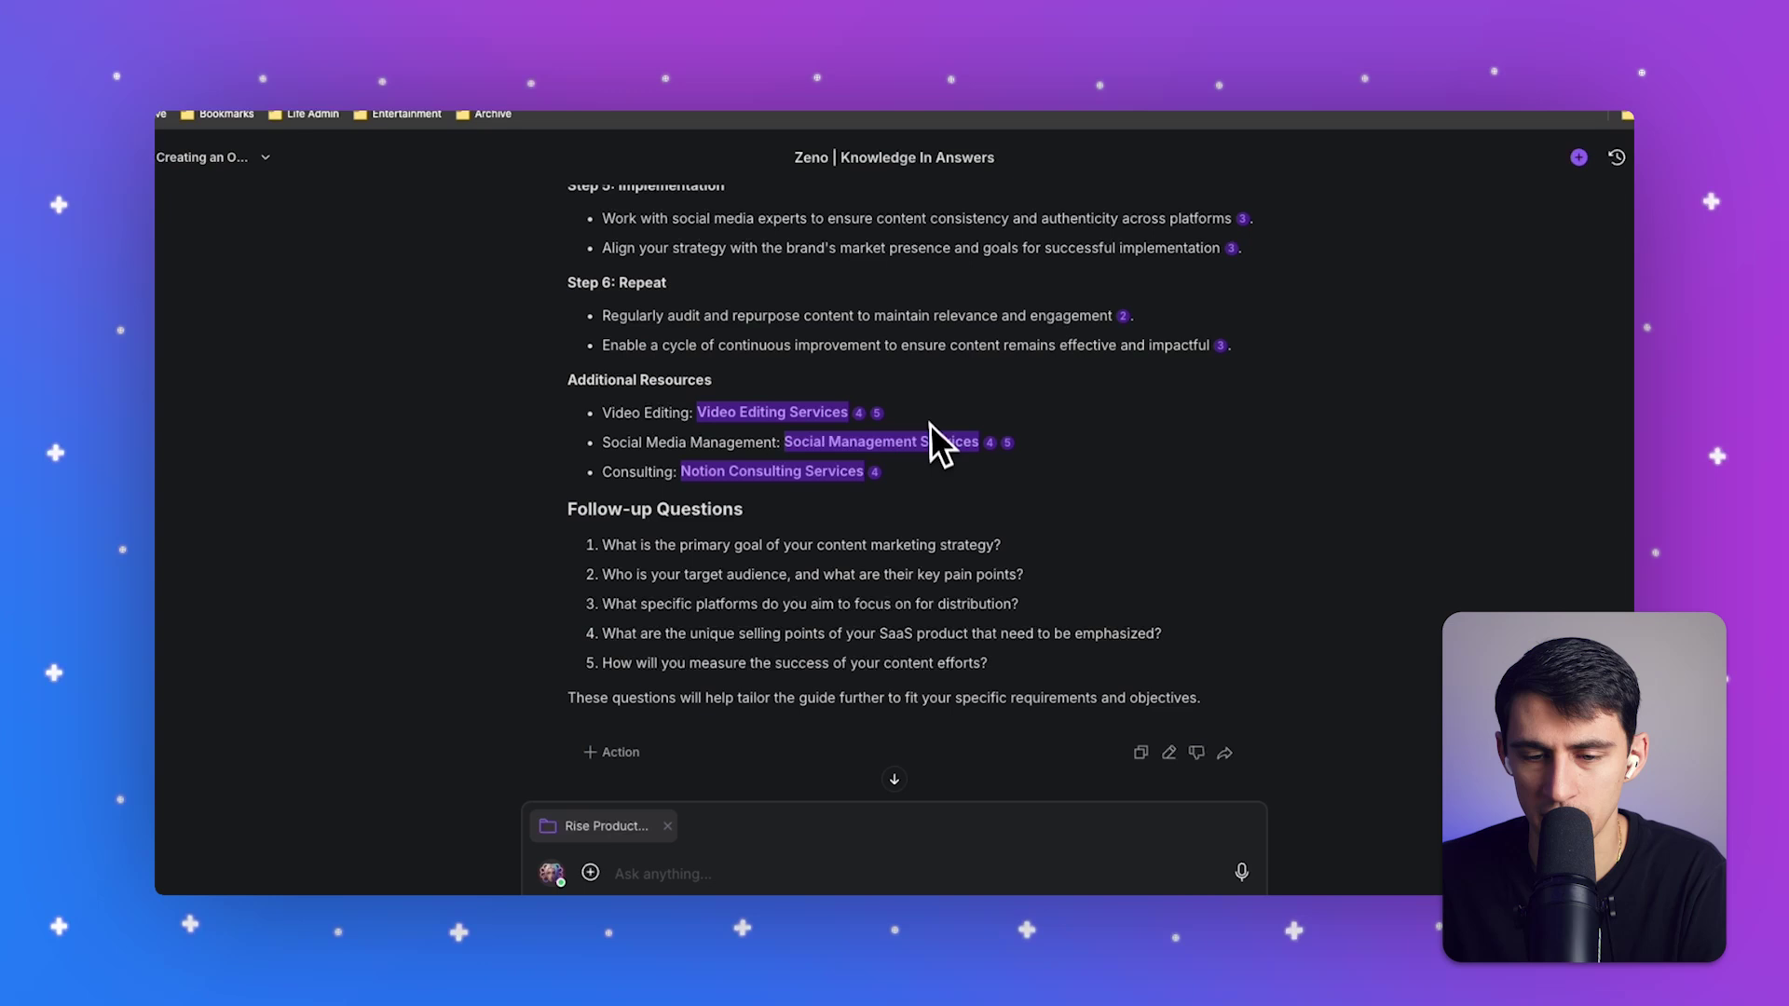
{"action": "mouse_move", "coordinate": [861, 415]}
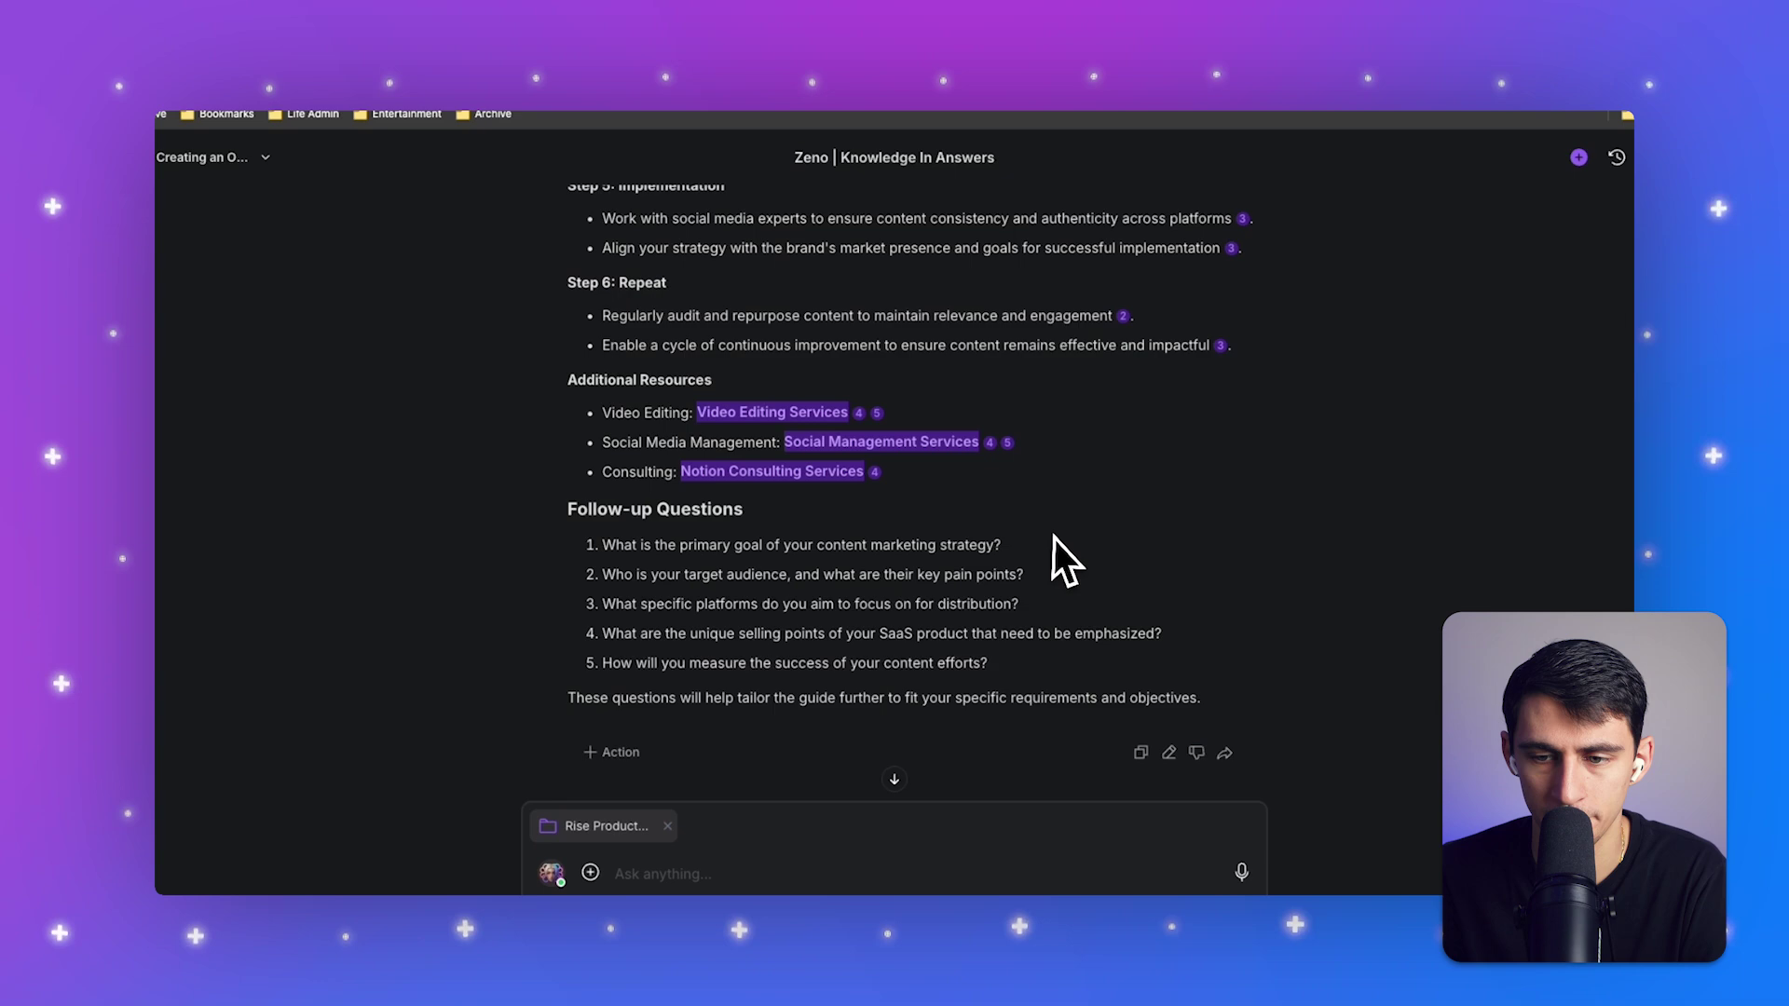
- Review the five follow-up questions and begin a prompt asking Zeno to cross-reference the knowledge base
{"action": "scroll", "coordinate": [1056, 549], "scroll_direction": "up", "scroll_amount": 15}
{"action": "scroll", "coordinate": [1059, 562], "scroll_direction": "down", "scroll_amount": 3}
{"action": "scroll", "coordinate": [1052, 554], "scroll_direction": "down", "scroll_amount": 15}
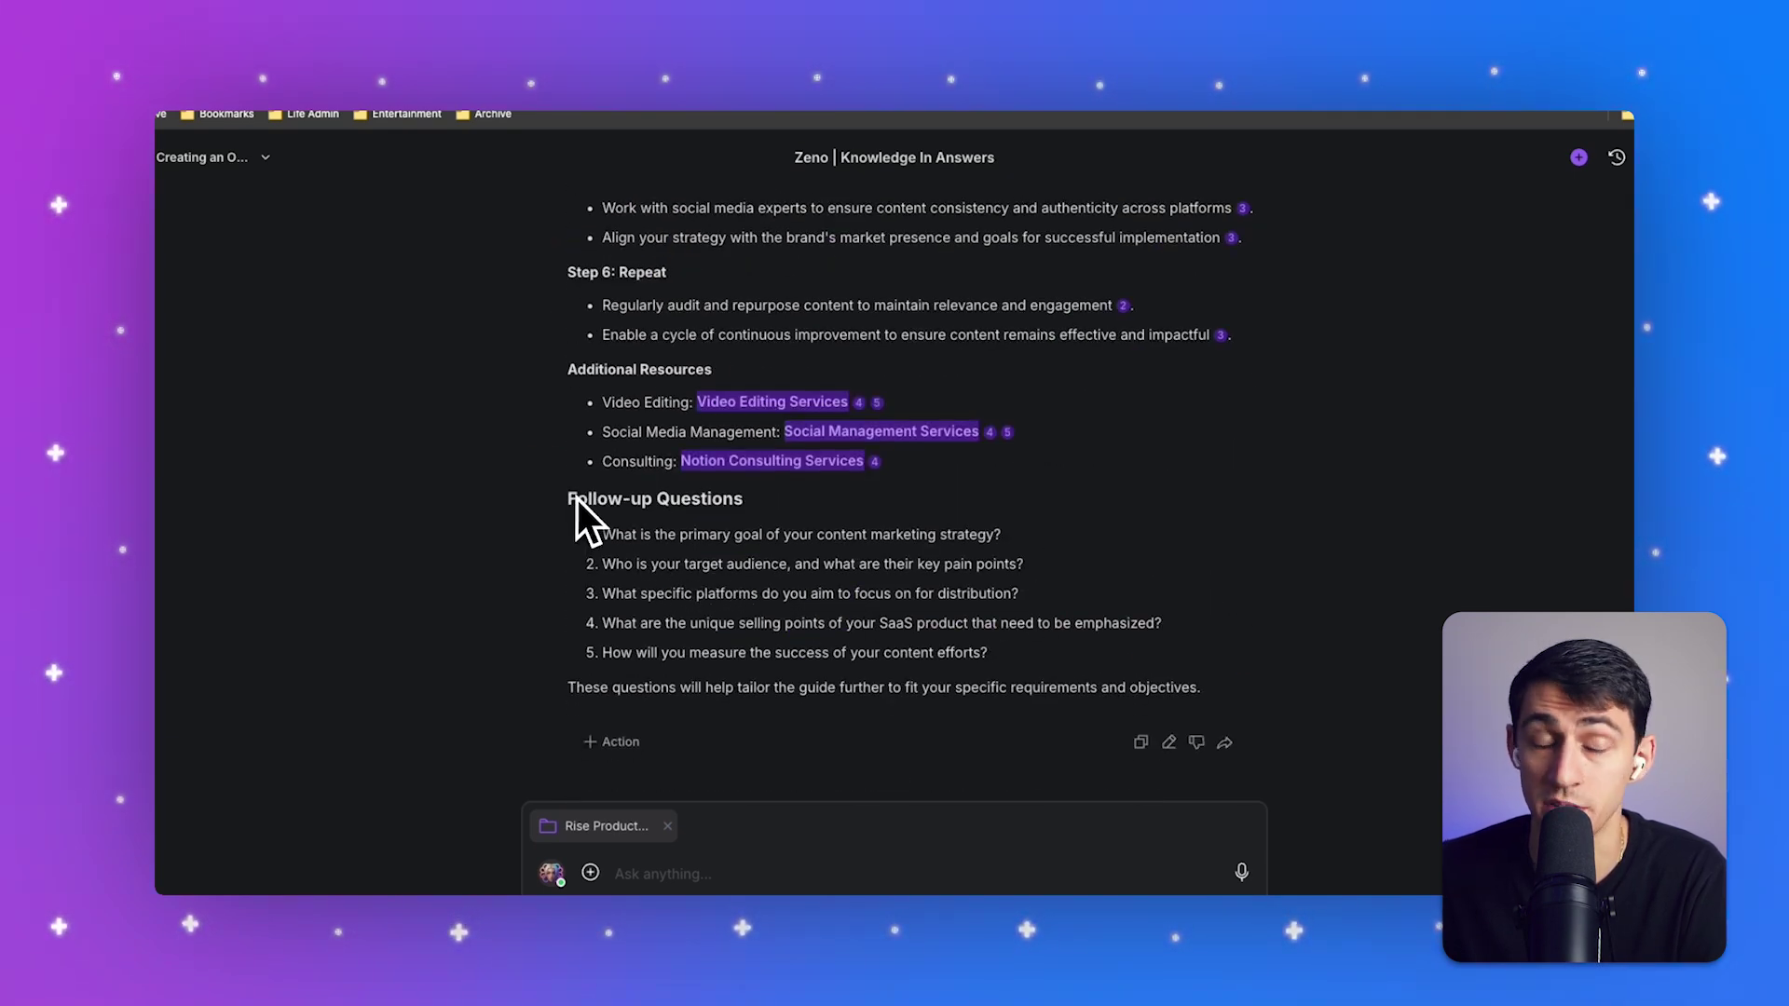
{"action": "left_click_drag", "start_coordinate": [562, 501], "coordinate": [1186, 665]}
{"action": "left_click", "coordinate": [1176, 655]}
{"action": "left_click", "coordinate": [874, 863]}
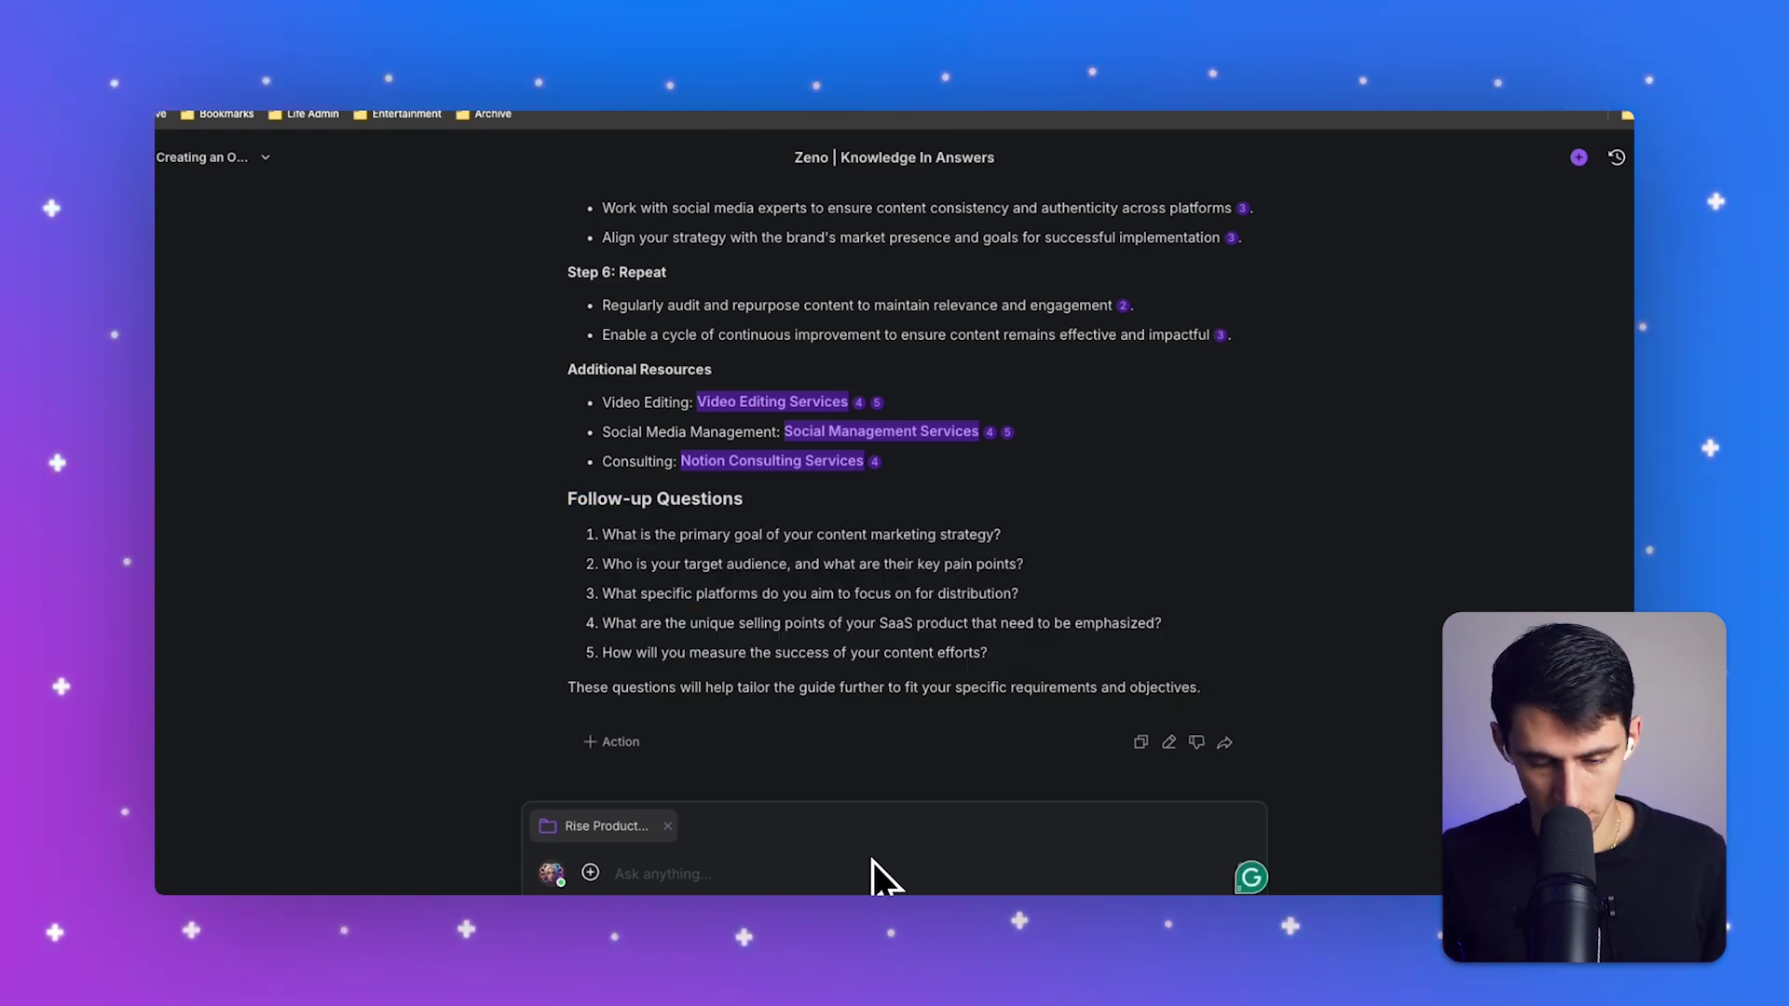
{"action": "type", "text": "Cross re"}
{"action": "type", "text": "ference the k"}
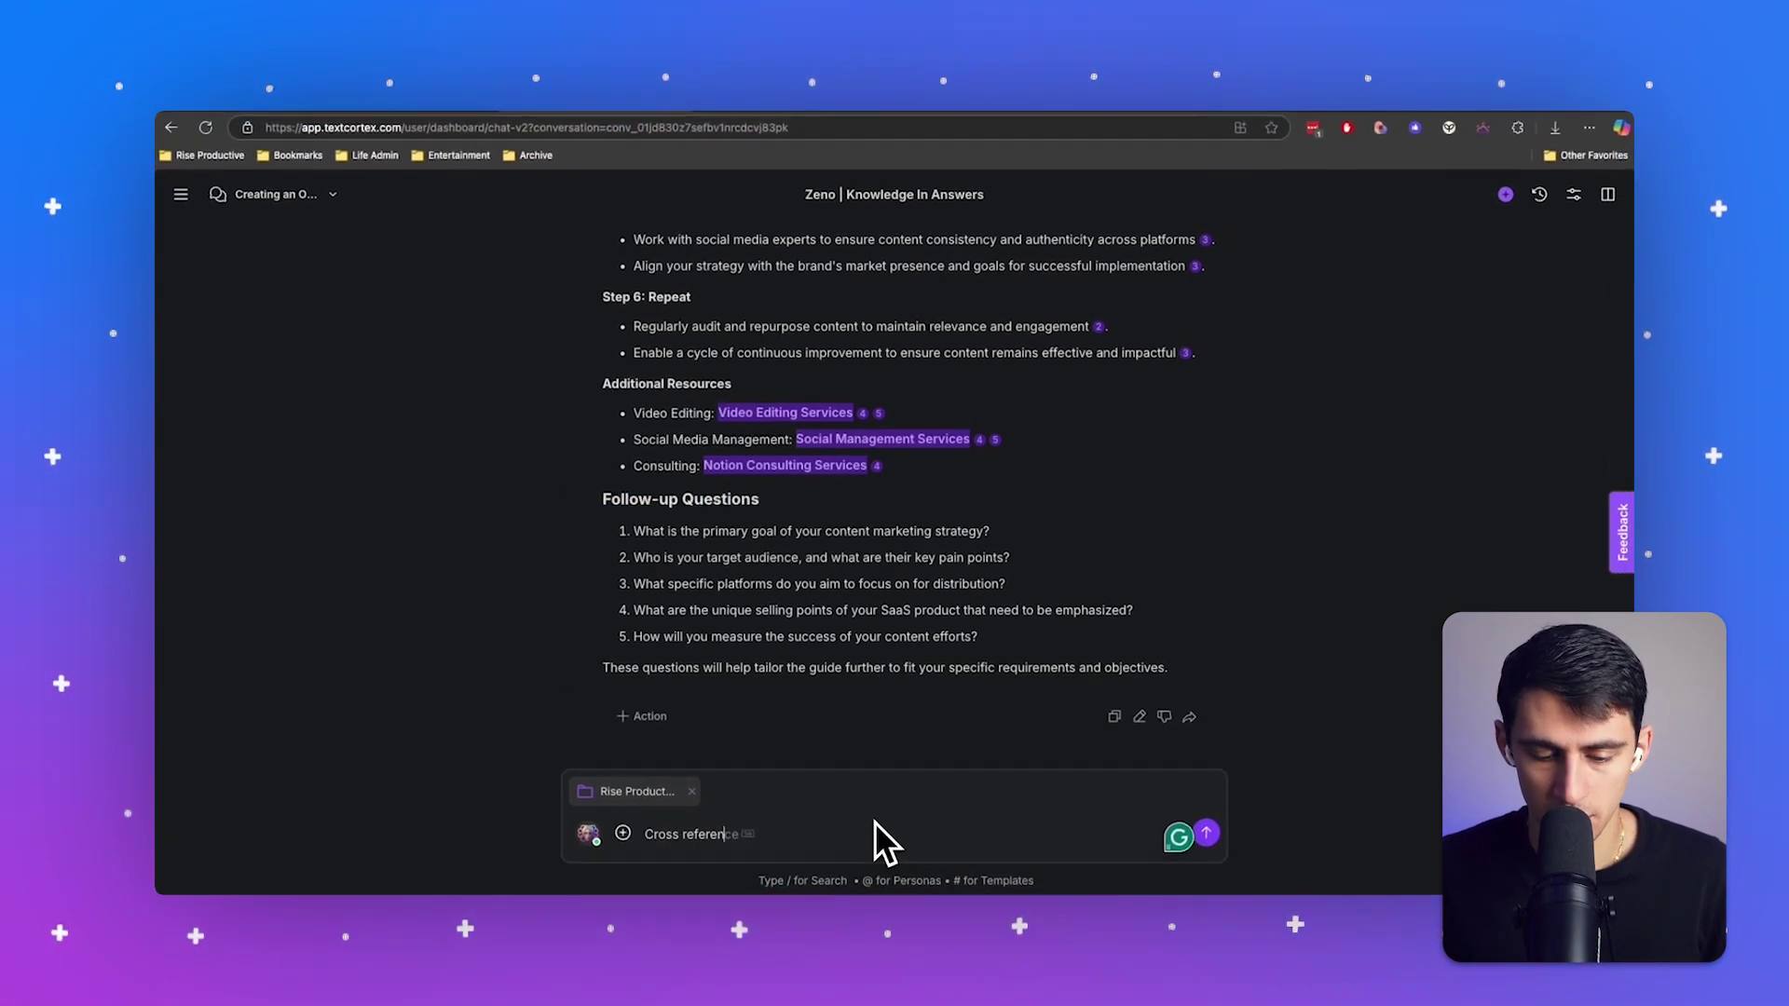
{"action": "type", "text": "nowledge base "}
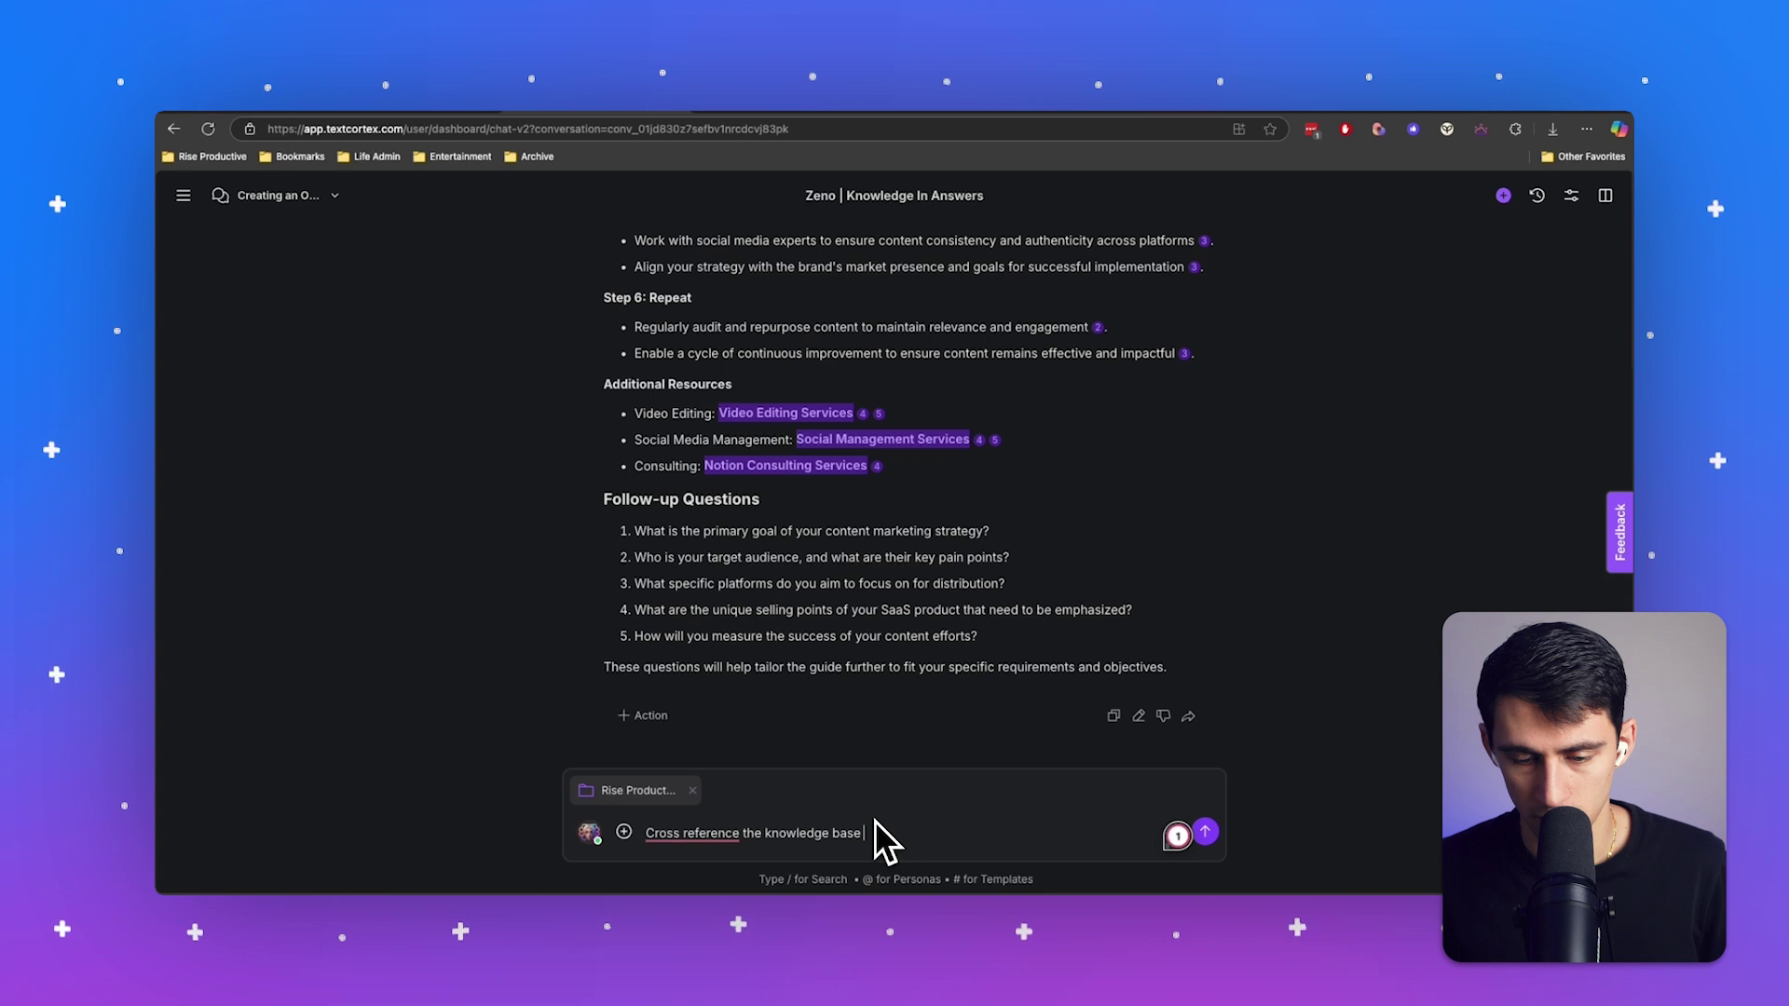
{"action": "type", "text": "to give me some examp"}
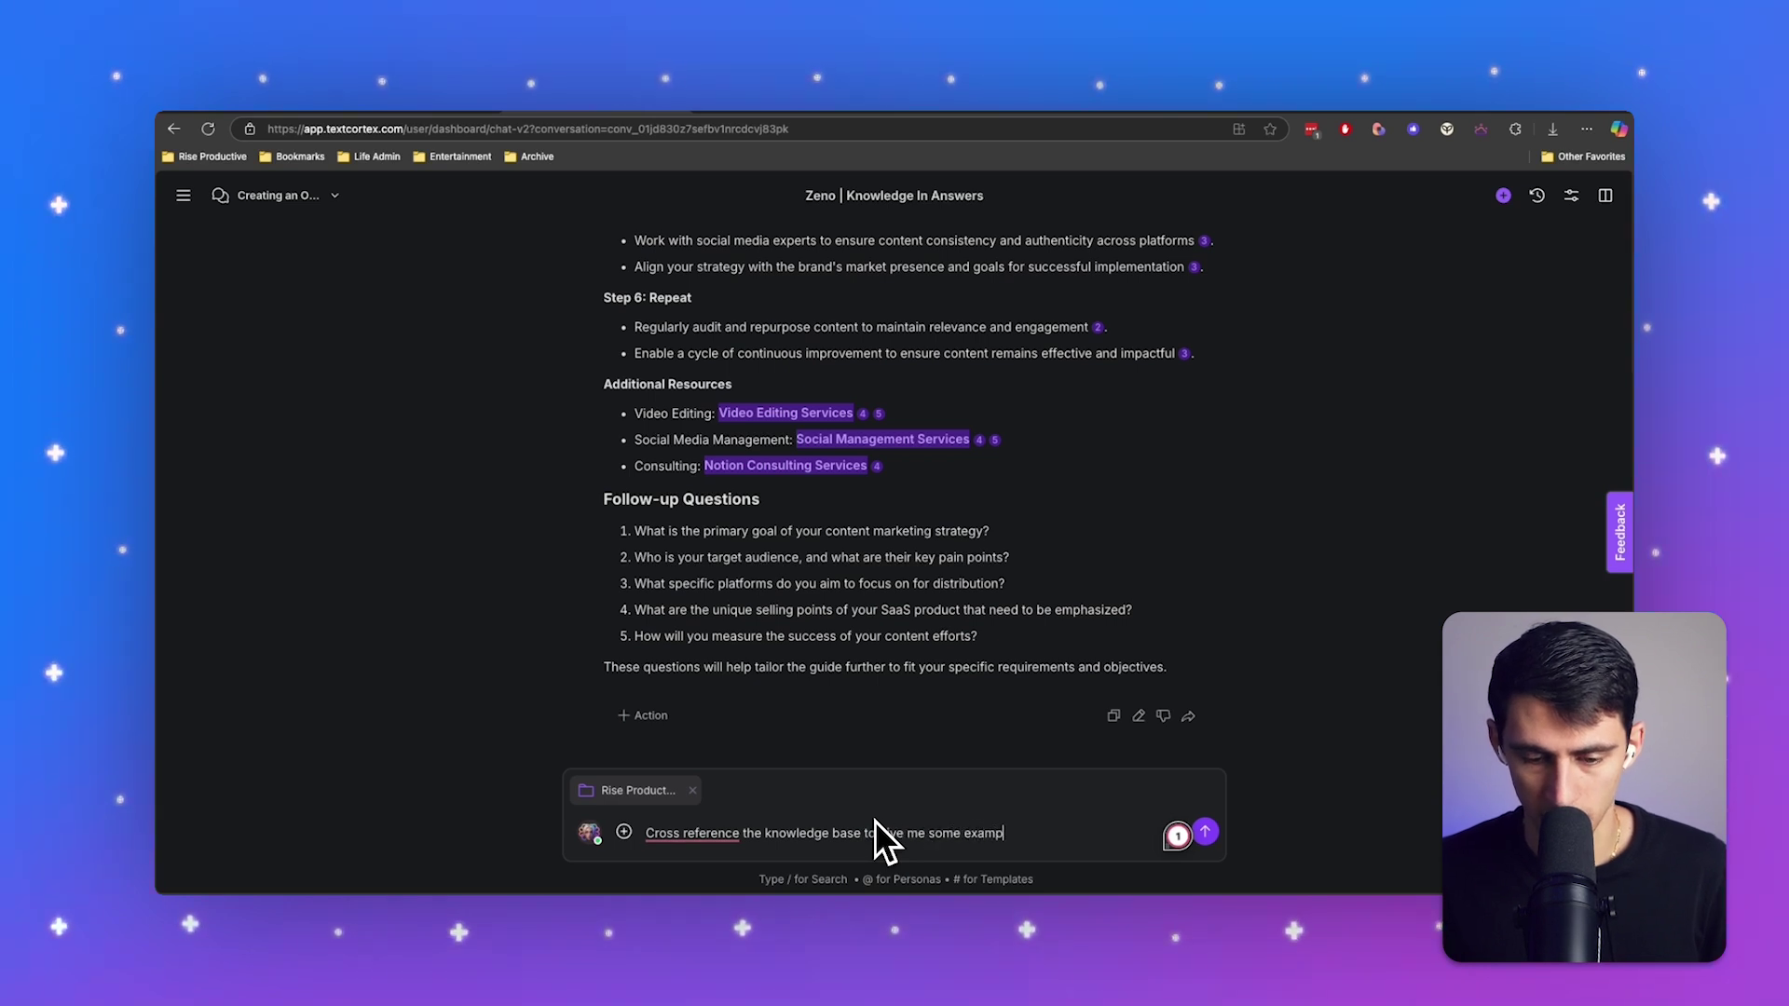
{"action": "type", "text": "le answers to finish"}
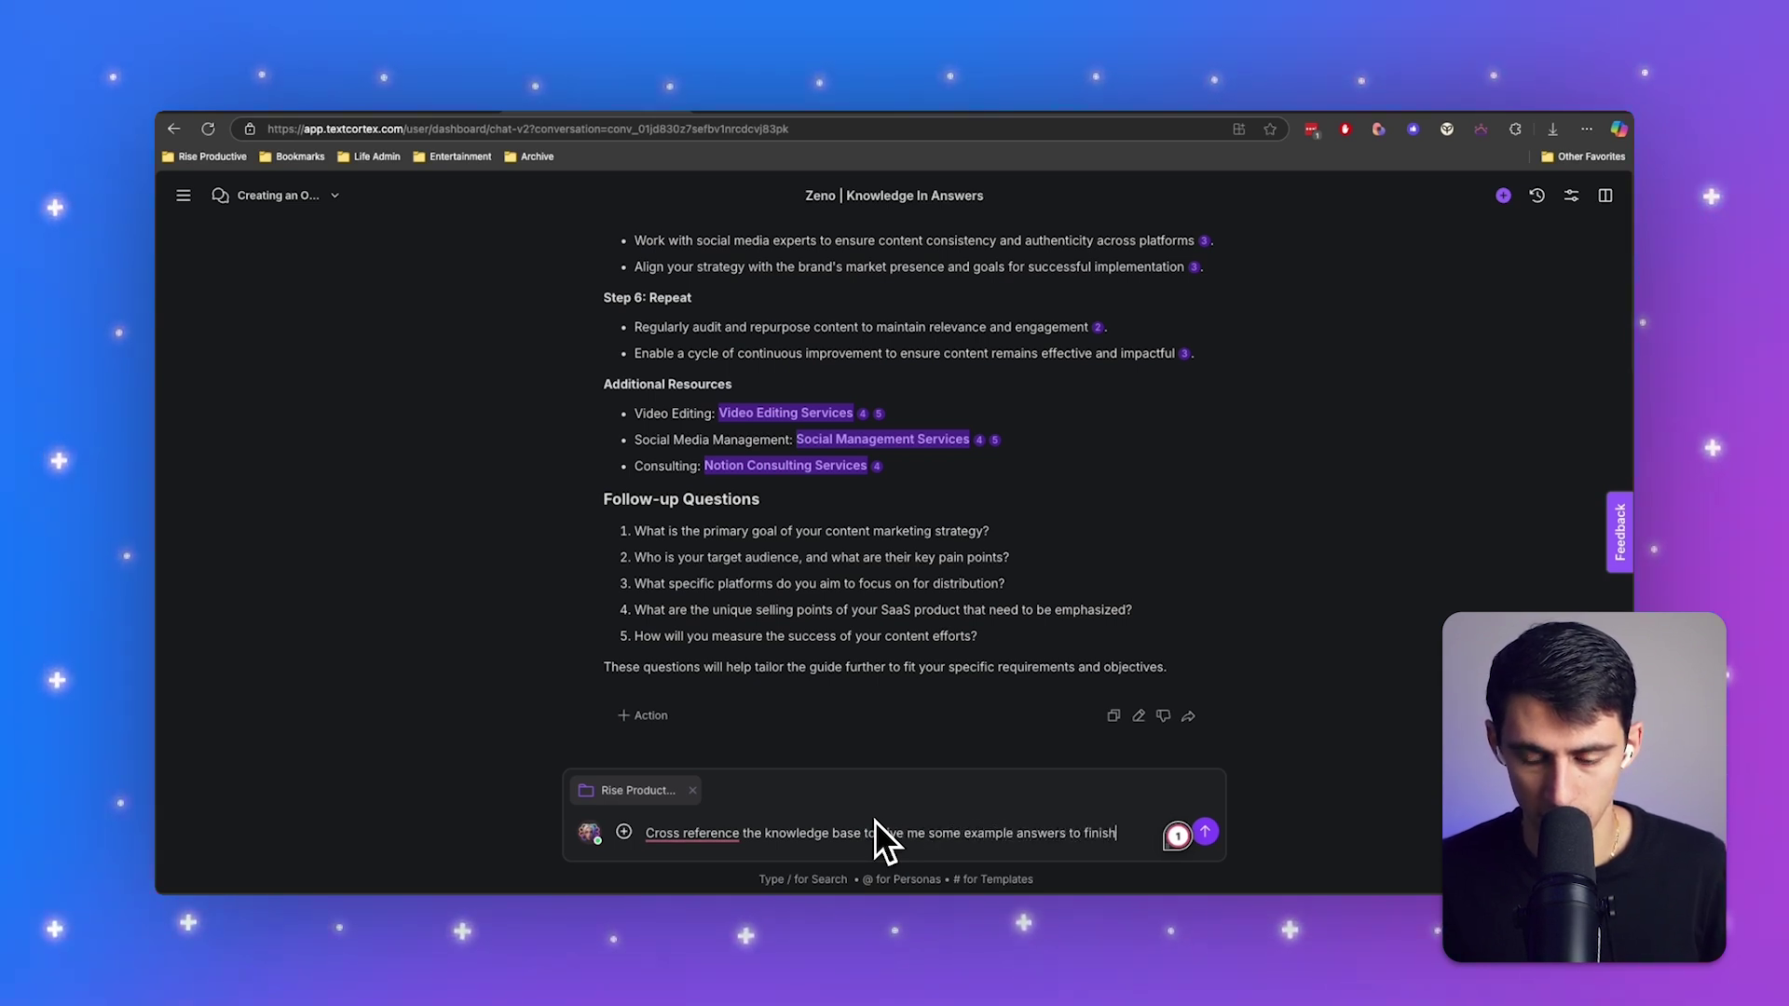
{"action": "type", "text": " this onboarding p"}
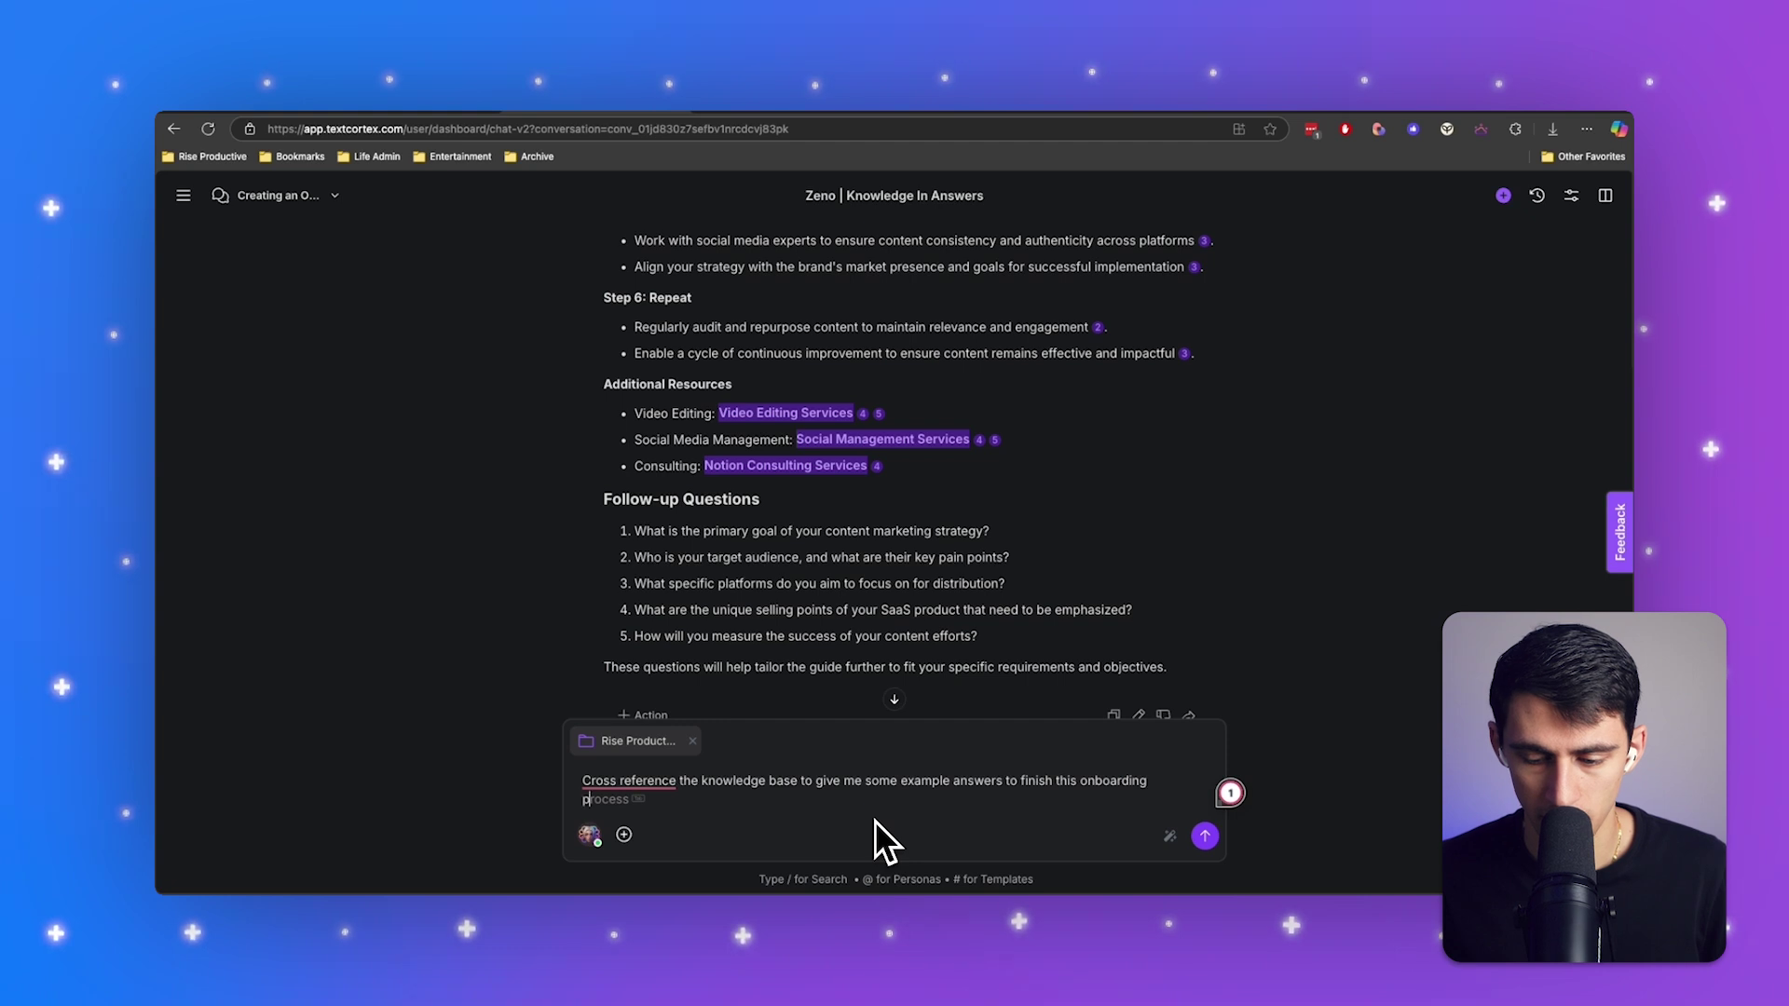
- Send the cross-reference and follow-up-answers prompts, then draft the full onboarding guide request
{"action": "key", "text": "Tab"}
{"action": "key", "text": "Return"}
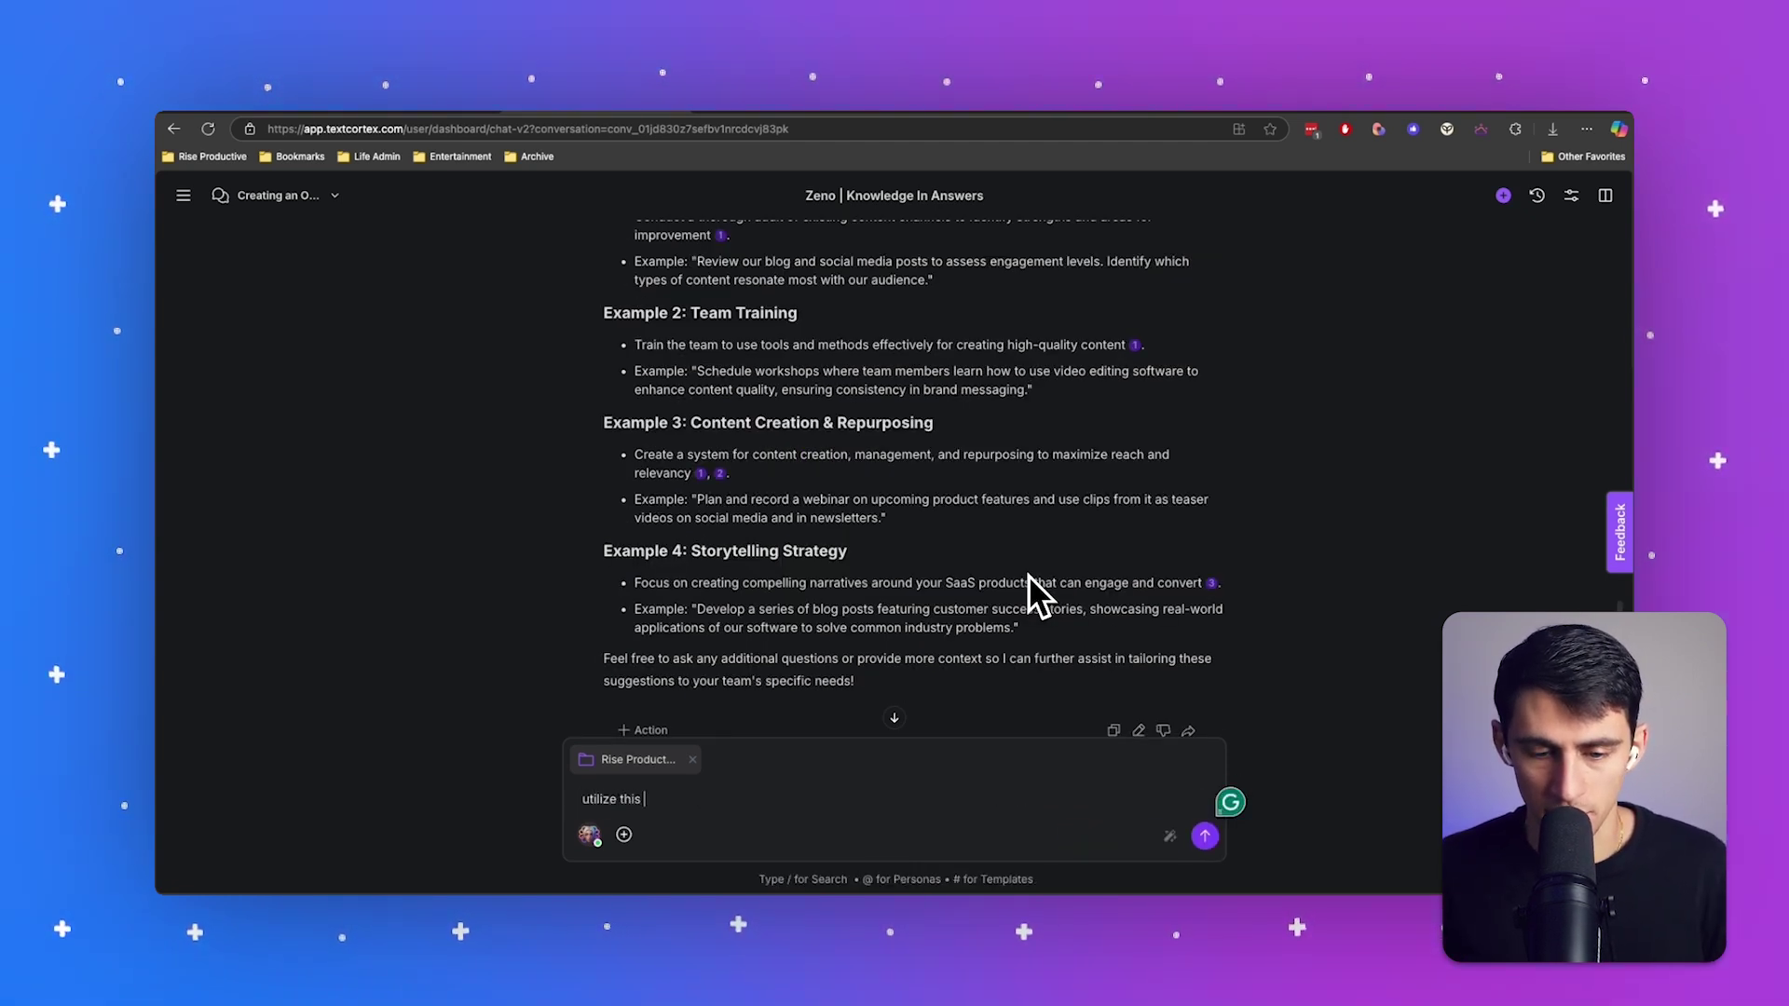
{"action": "type", "text": "mation to answer the fo"}
{"action": "scroll", "coordinate": [991, 574], "scroll_direction": "up", "scroll_amount": 10}
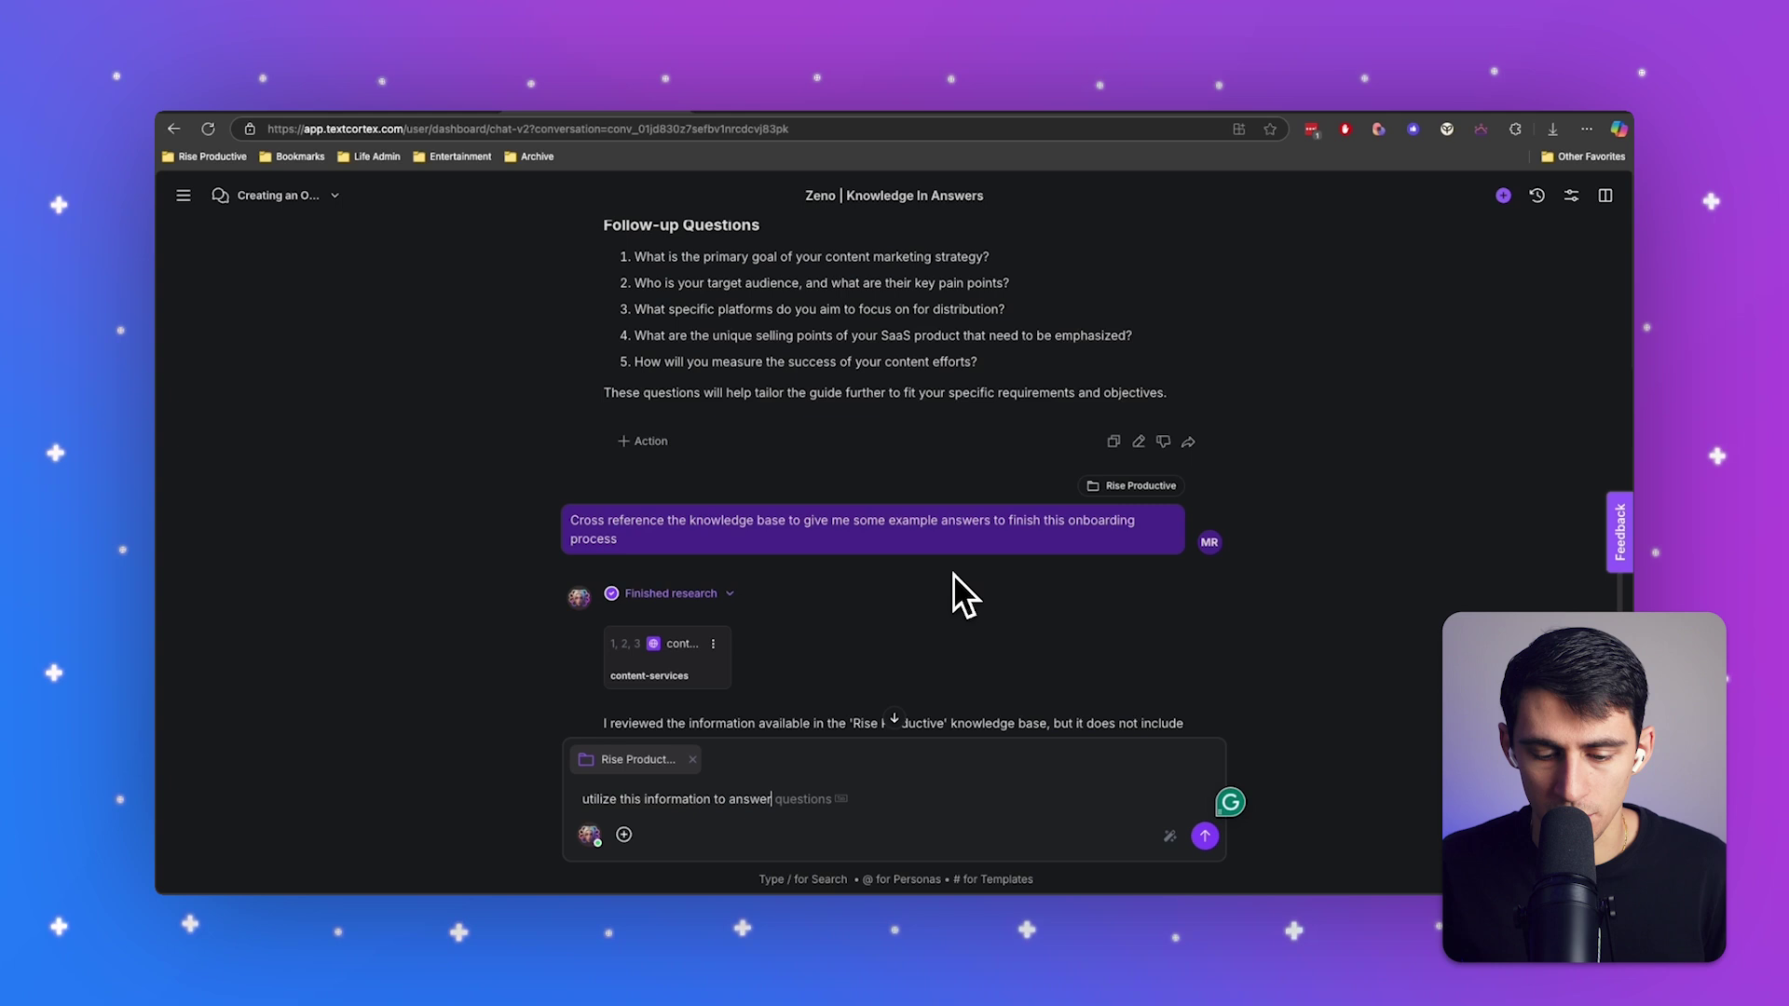
{"action": "type", "text": "llow up questions "}
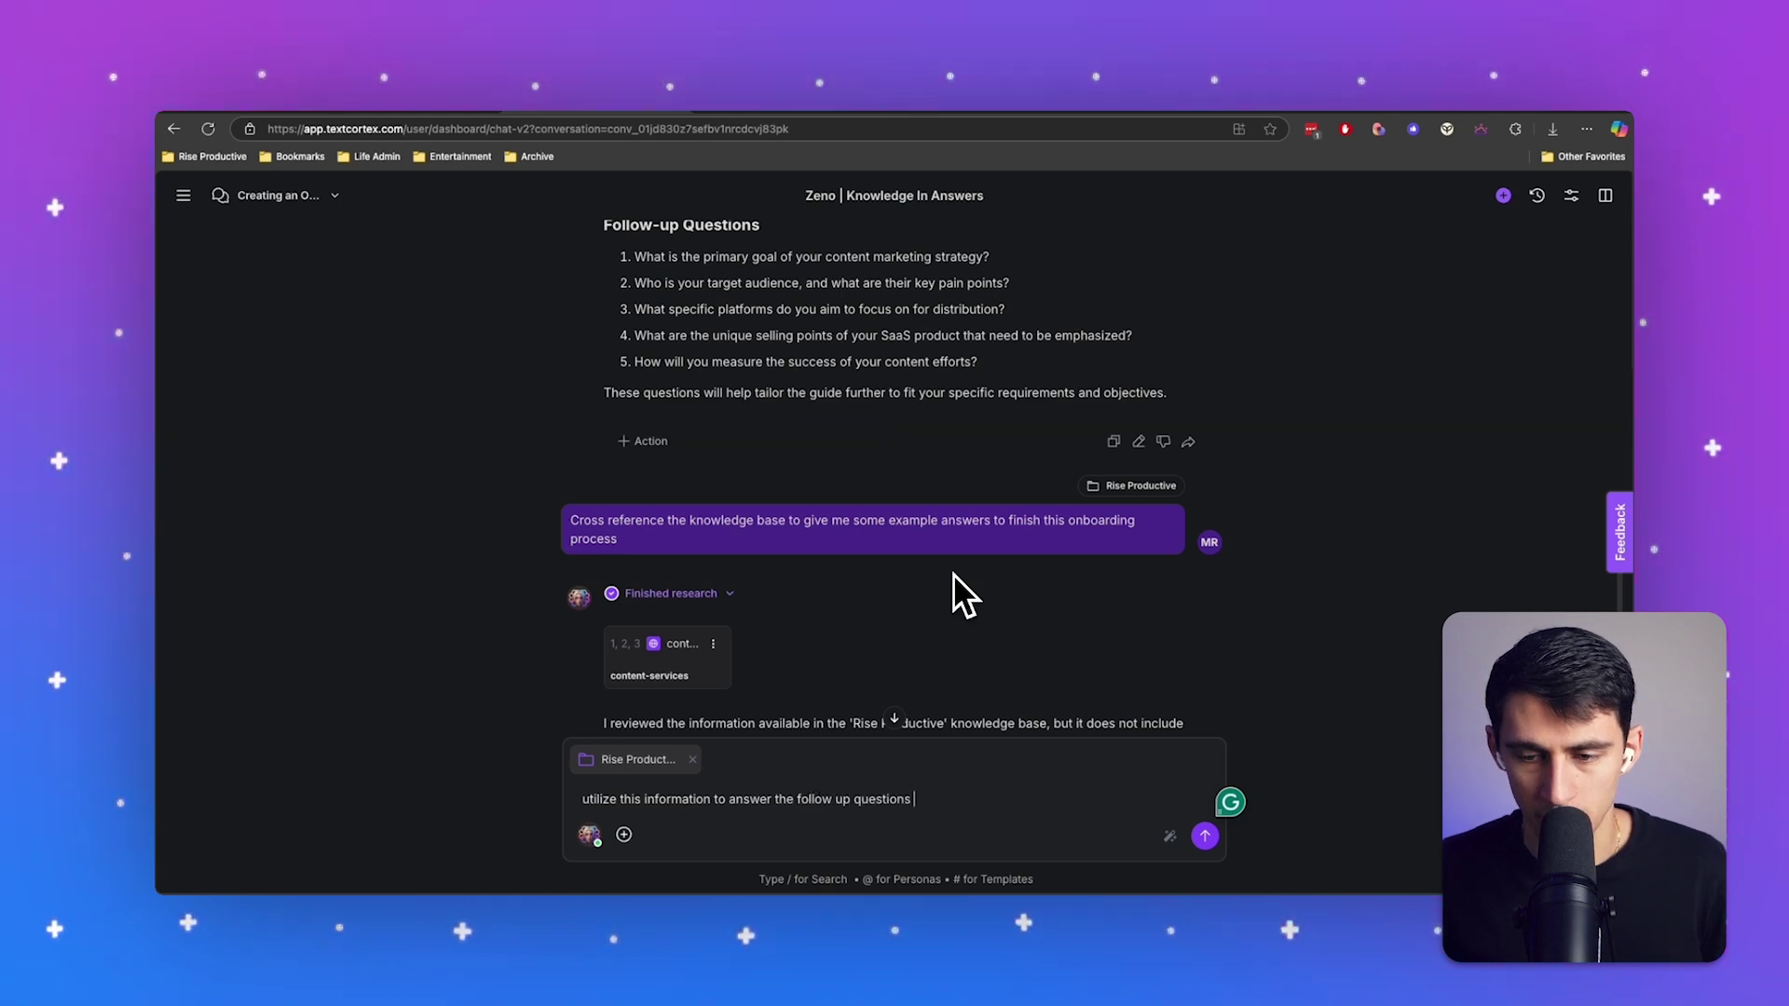
{"action": "type", "text": "from the previous pro"}
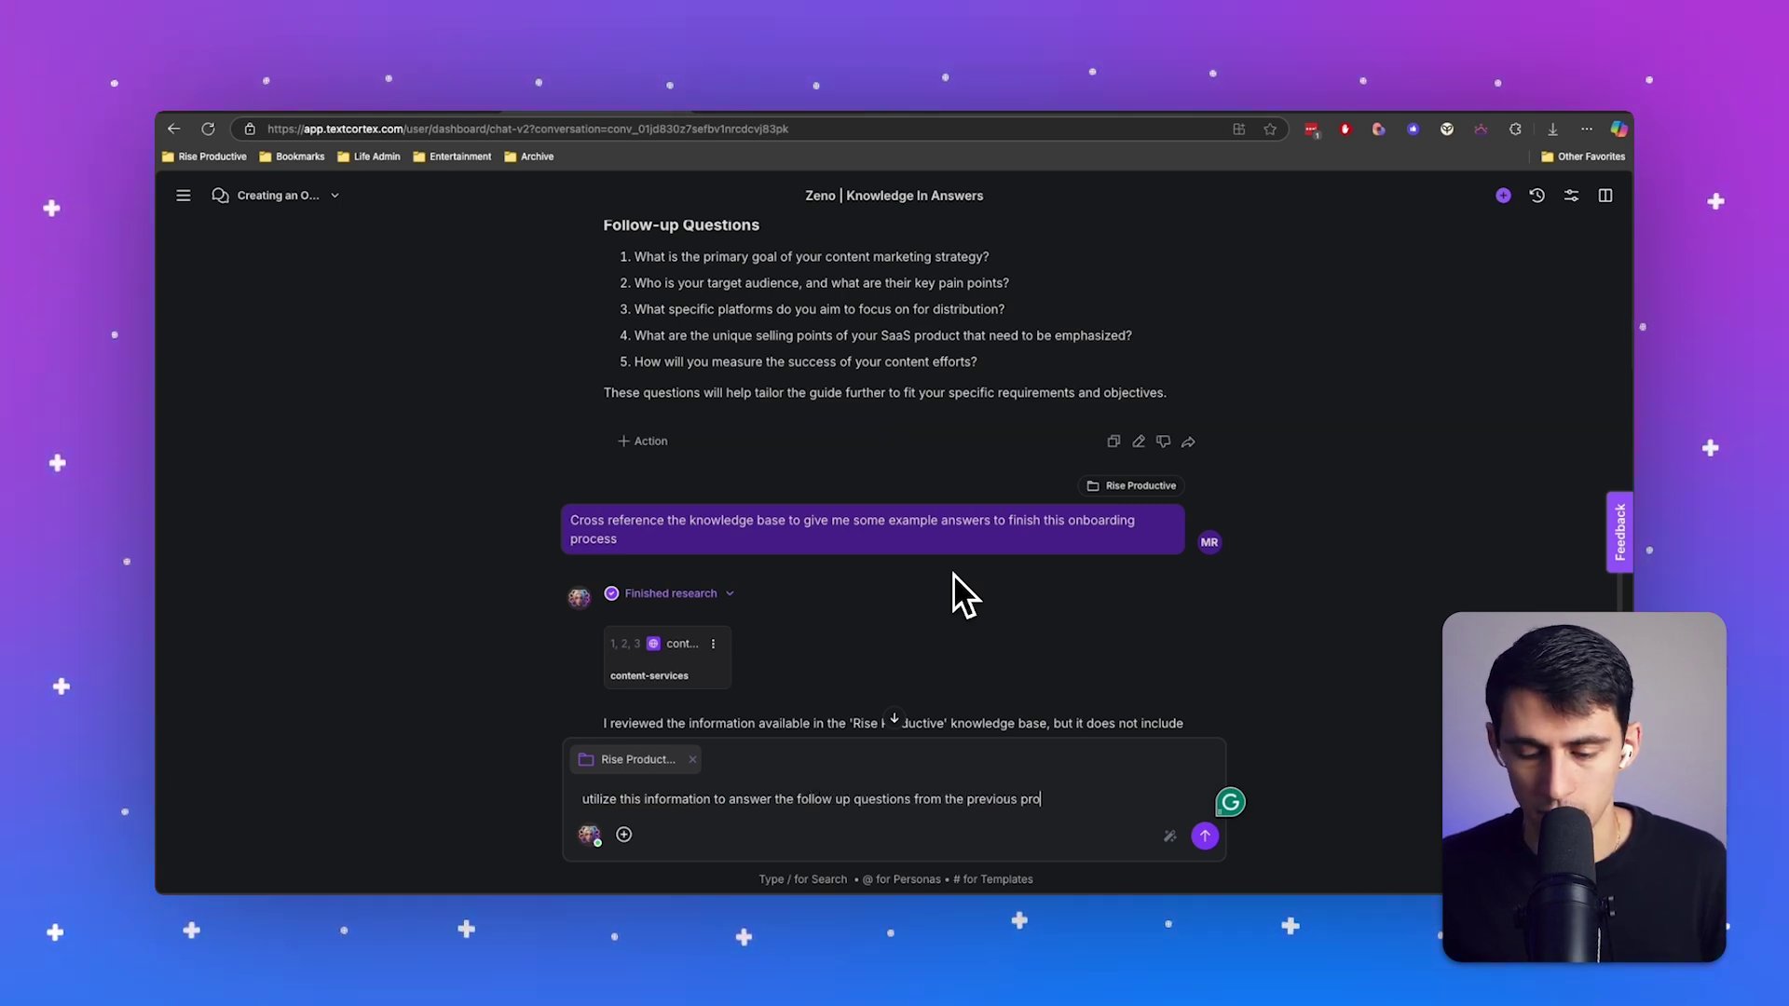
{"action": "type", "text": "mpt above"}
{"action": "key", "text": "Return"}
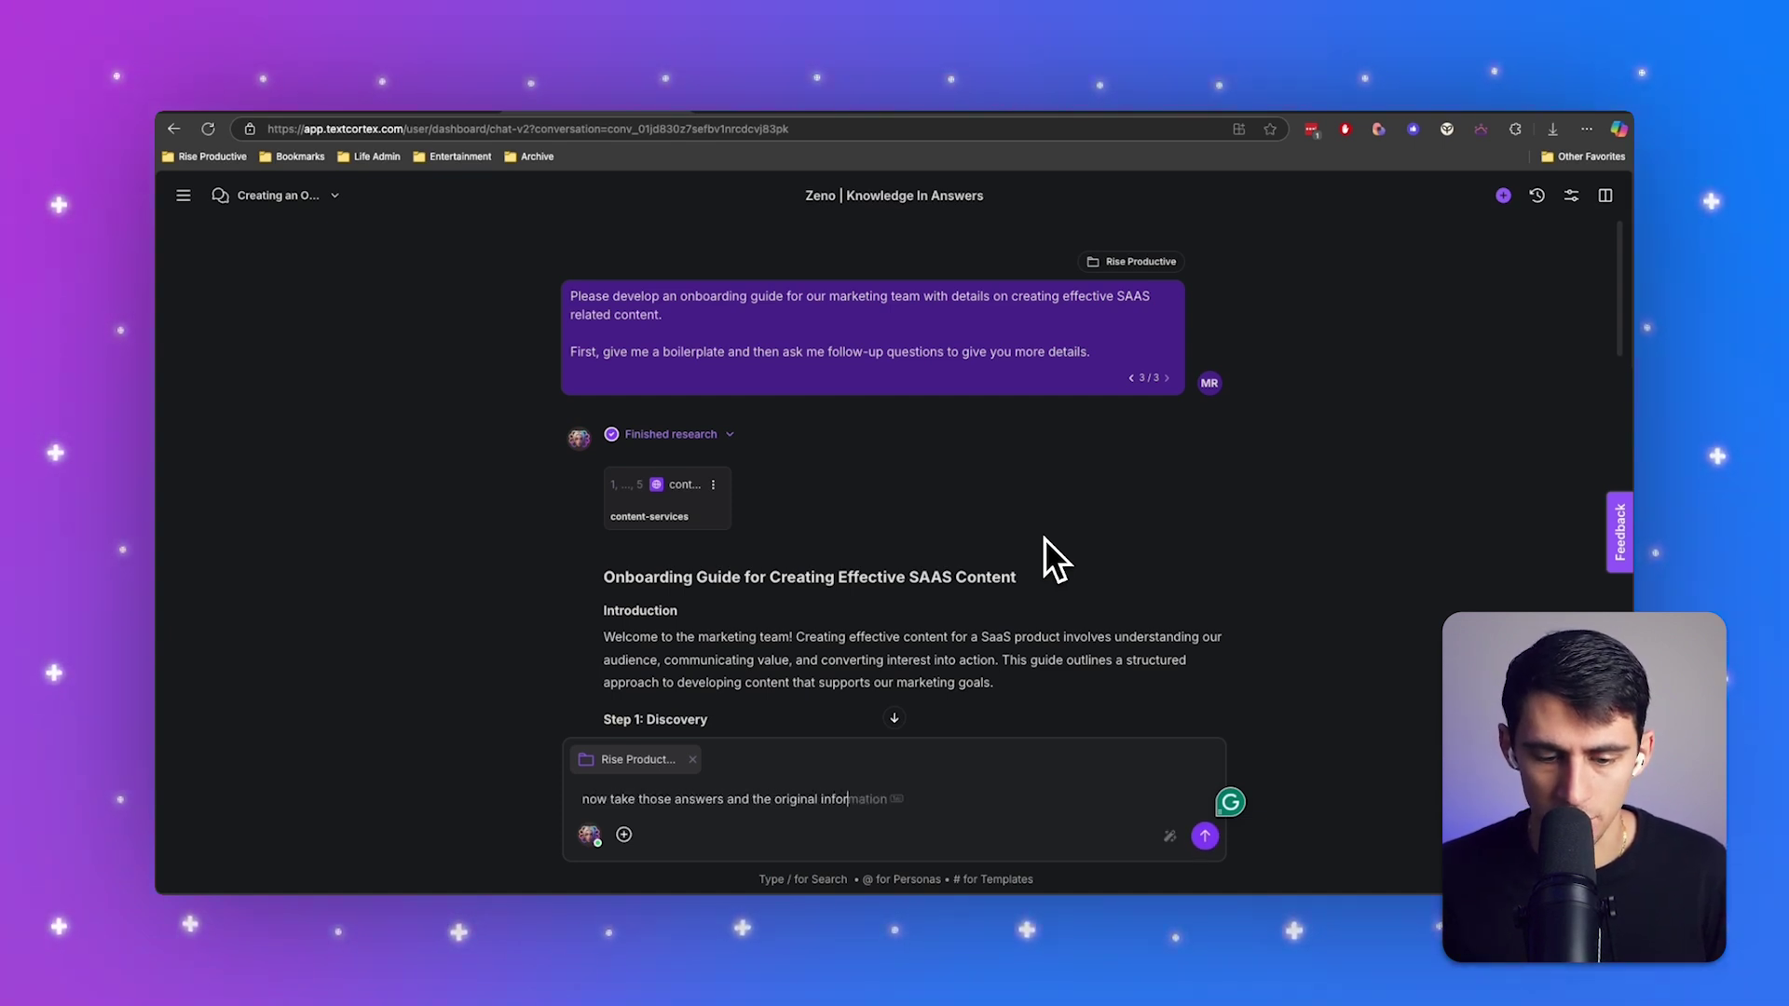
{"action": "type", "text": "create th"}
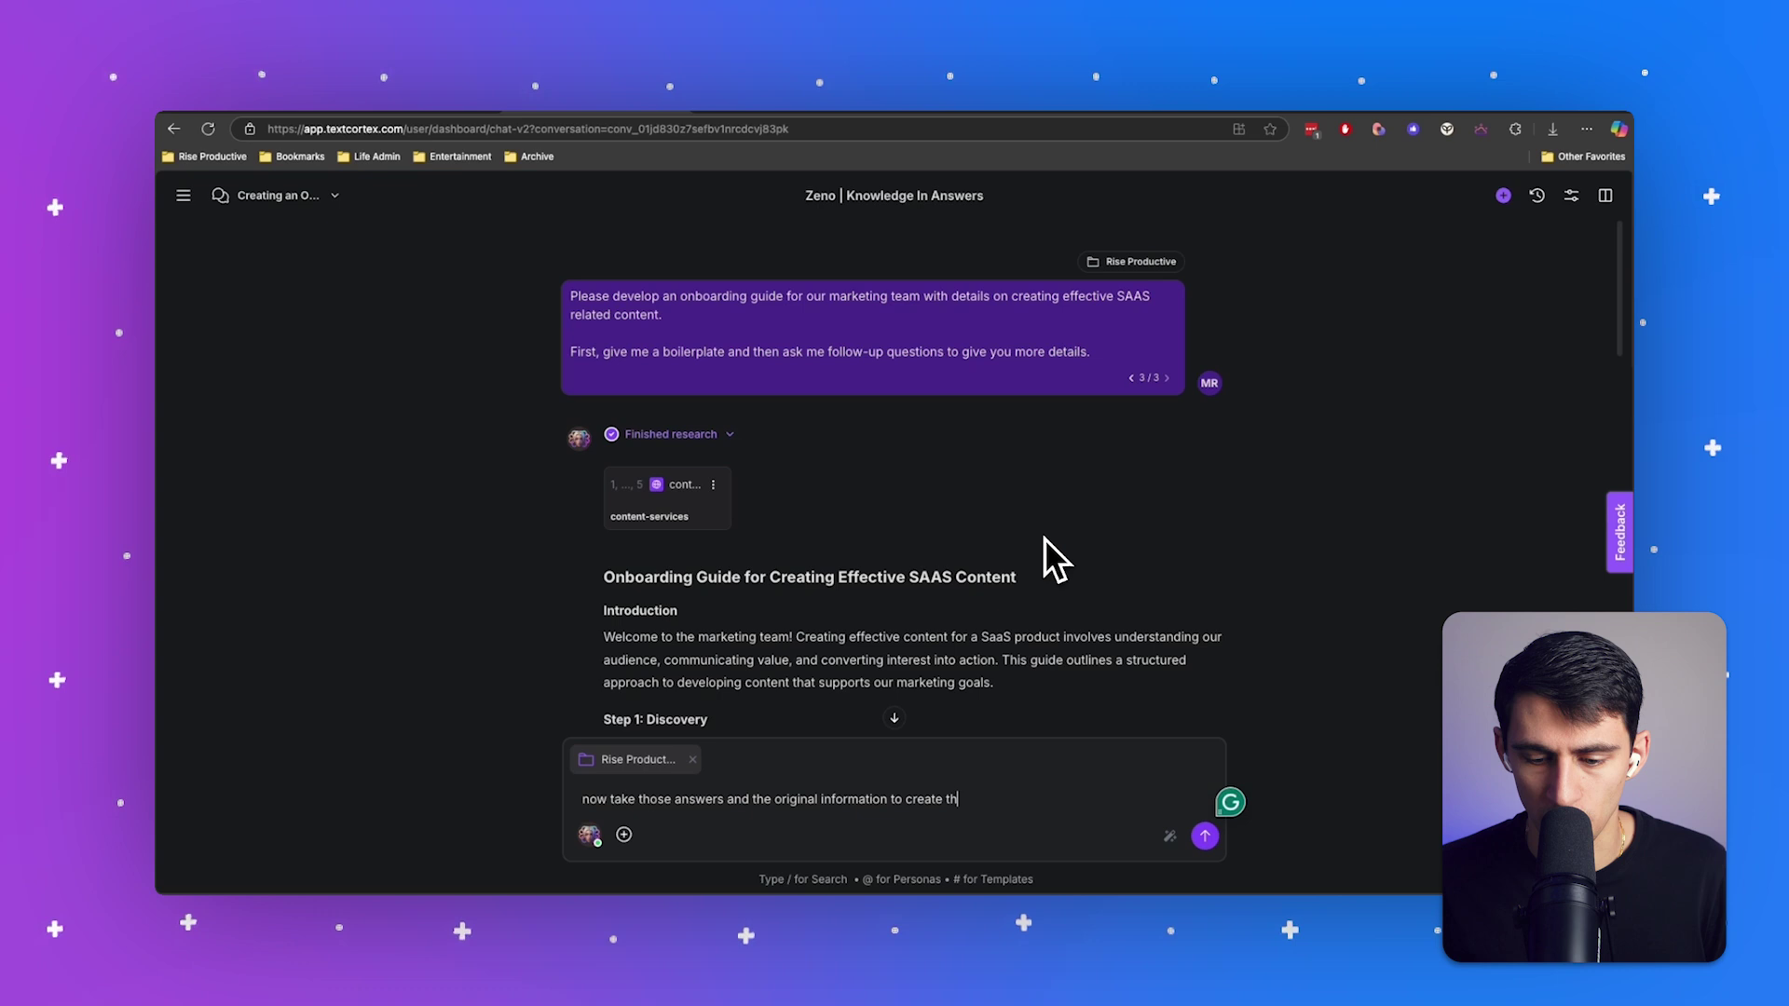
{"action": "type", "text": "e full onboarding guide "}
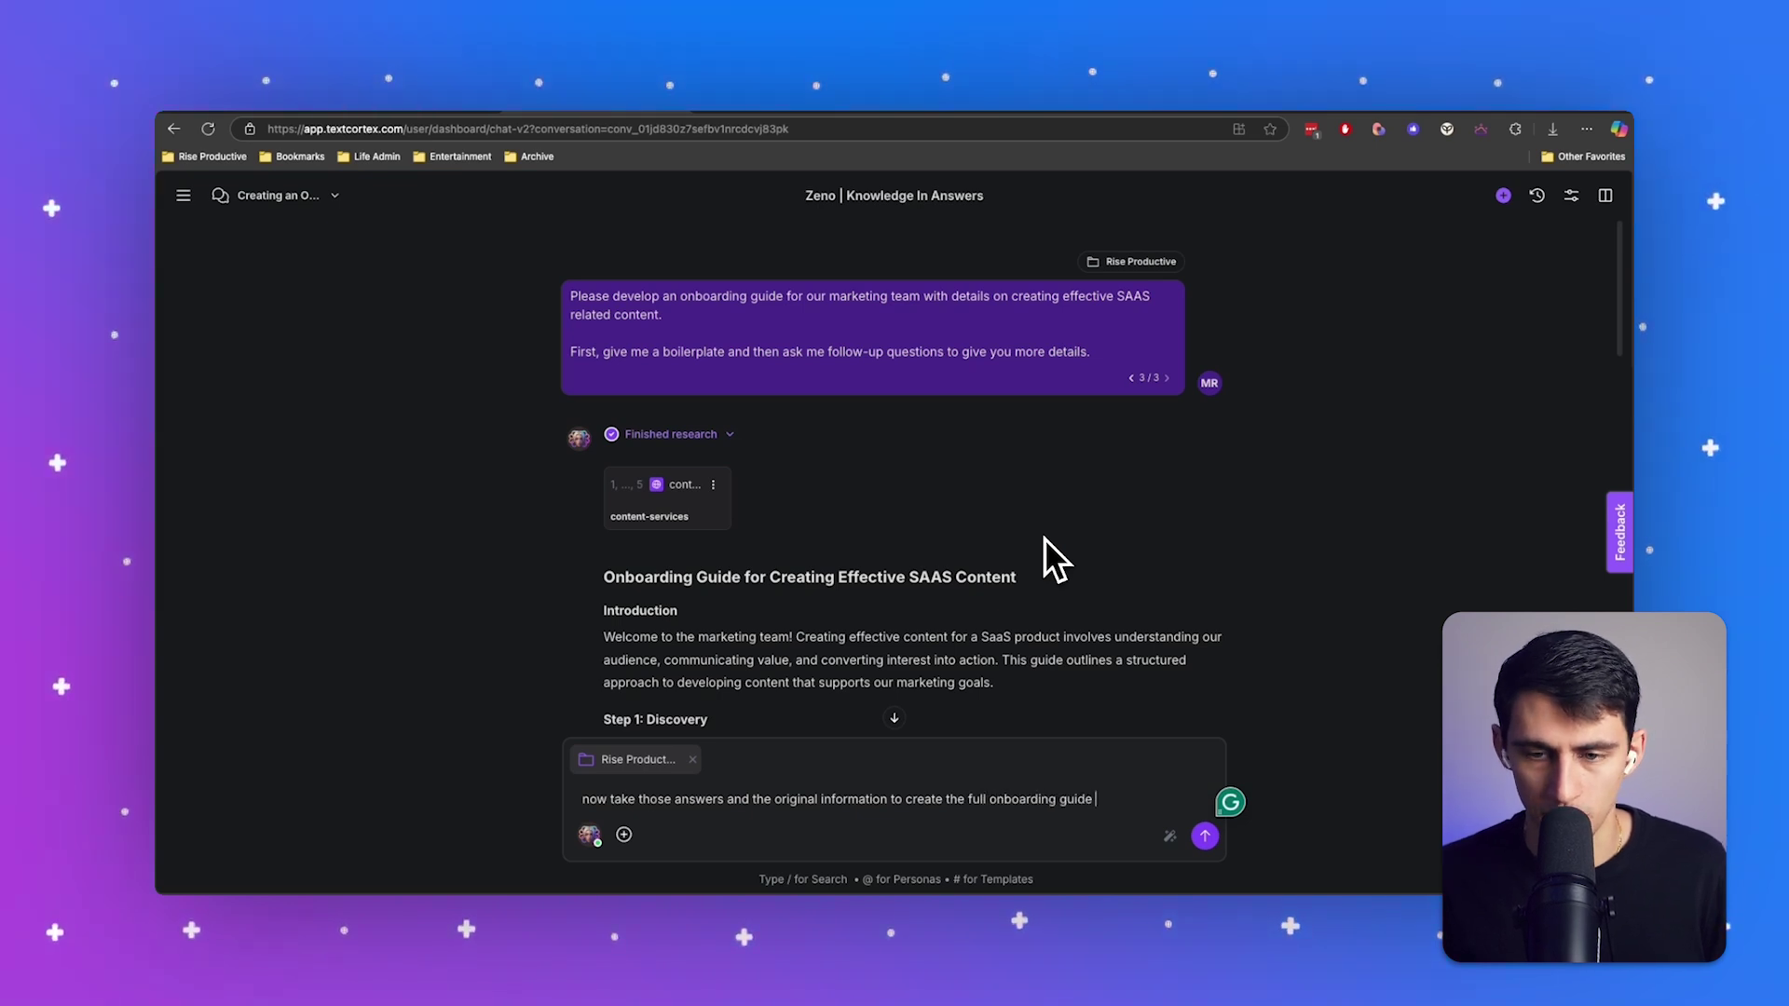
{"action": "type", "text": "with details on creativ"}
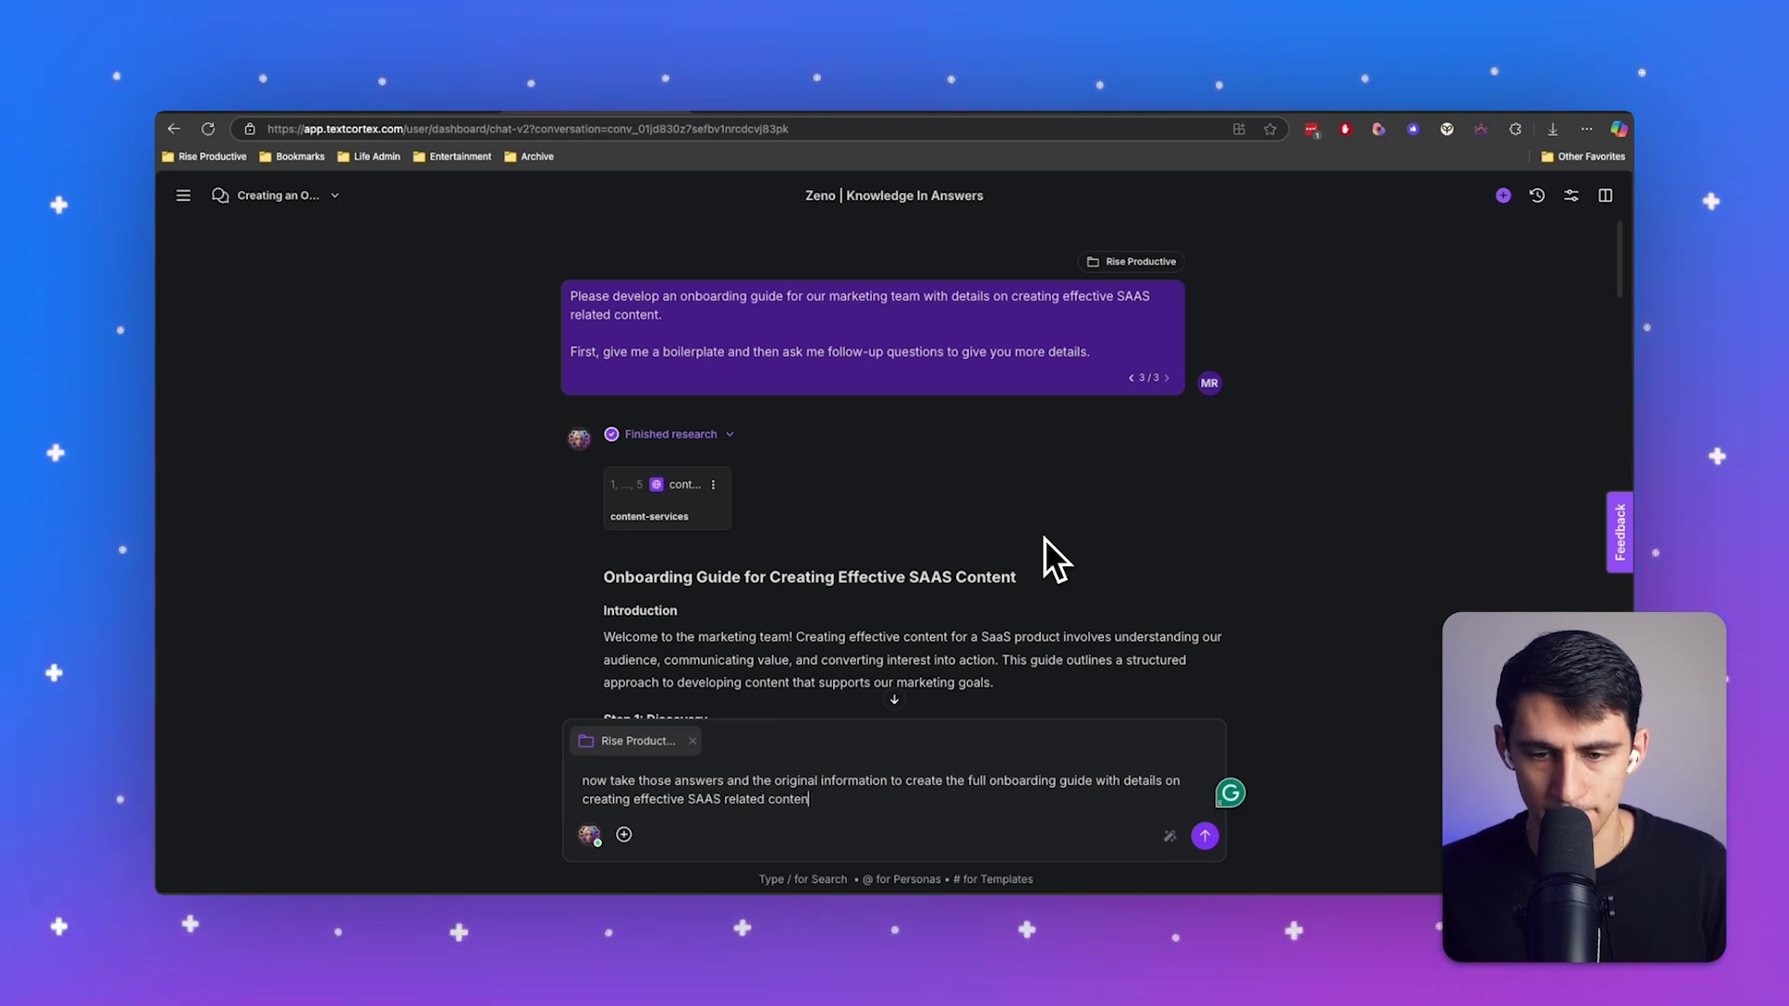
- Send the full-guide prompt and review the six-step SaaS guide with examples and Additional Resources
{"action": "key", "text": "Return"}
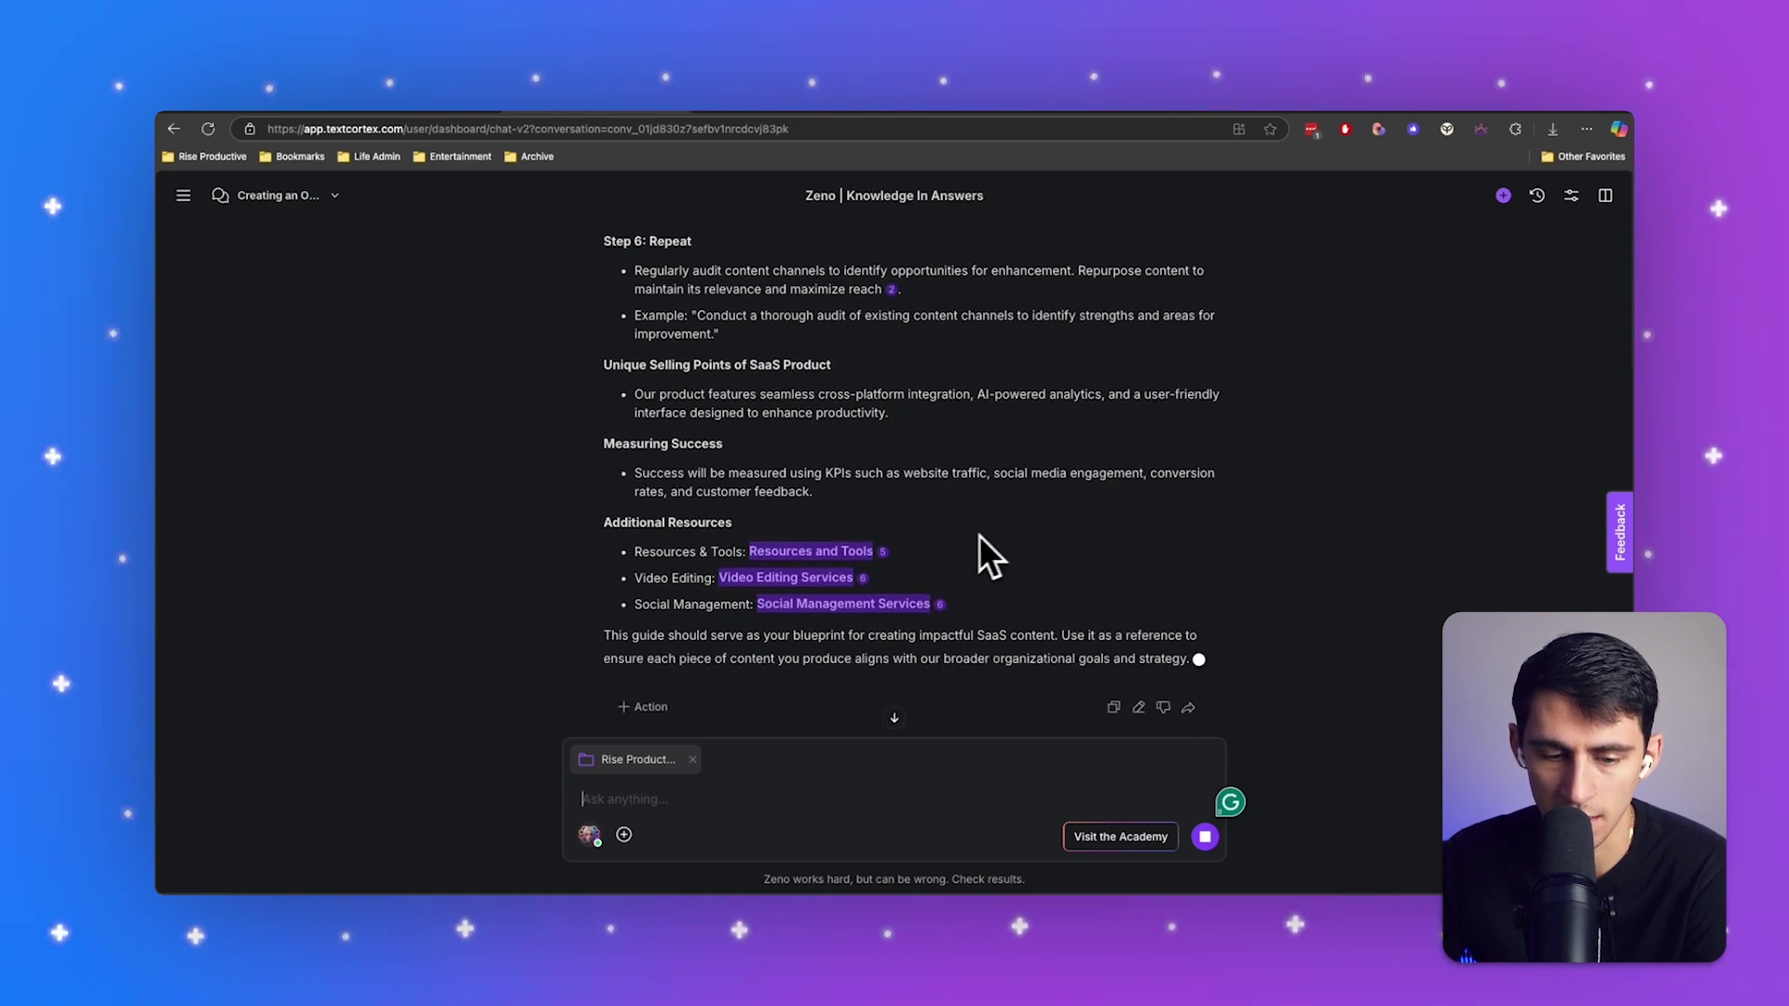
{"action": "scroll", "coordinate": [820, 563], "scroll_direction": "up", "scroll_amount": 15}
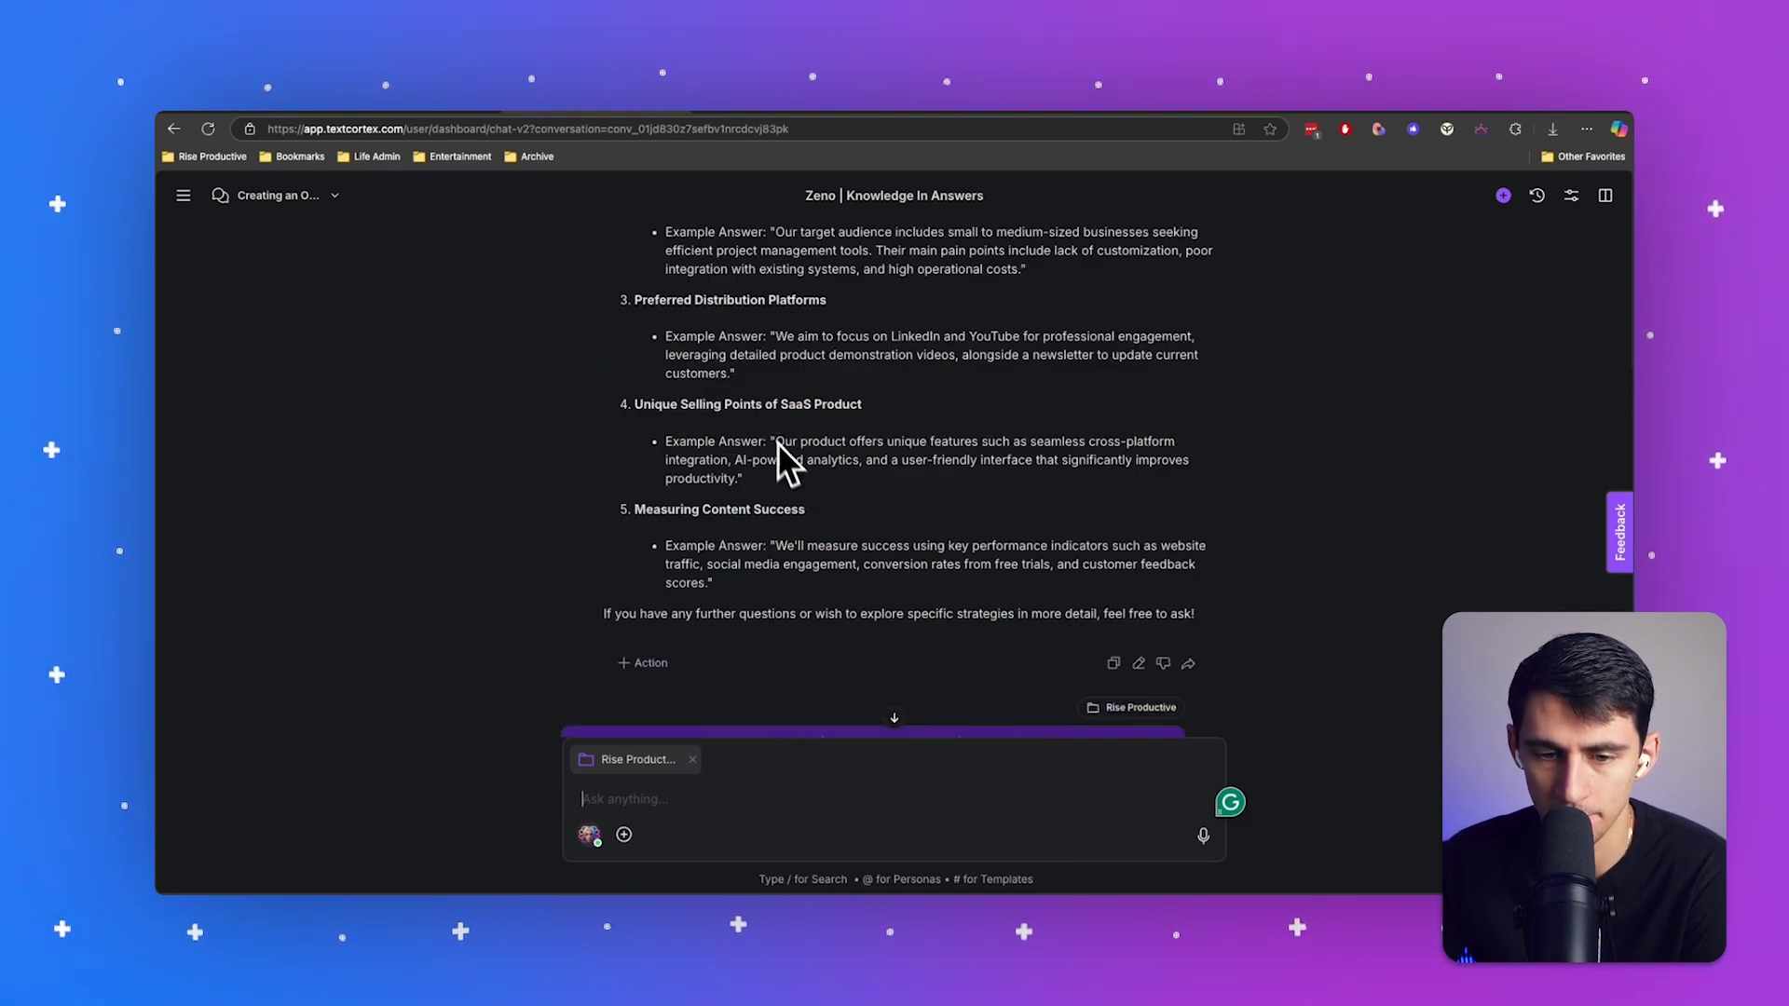
{"action": "scroll", "coordinate": [736, 414], "scroll_direction": "down", "scroll_amount": 15}
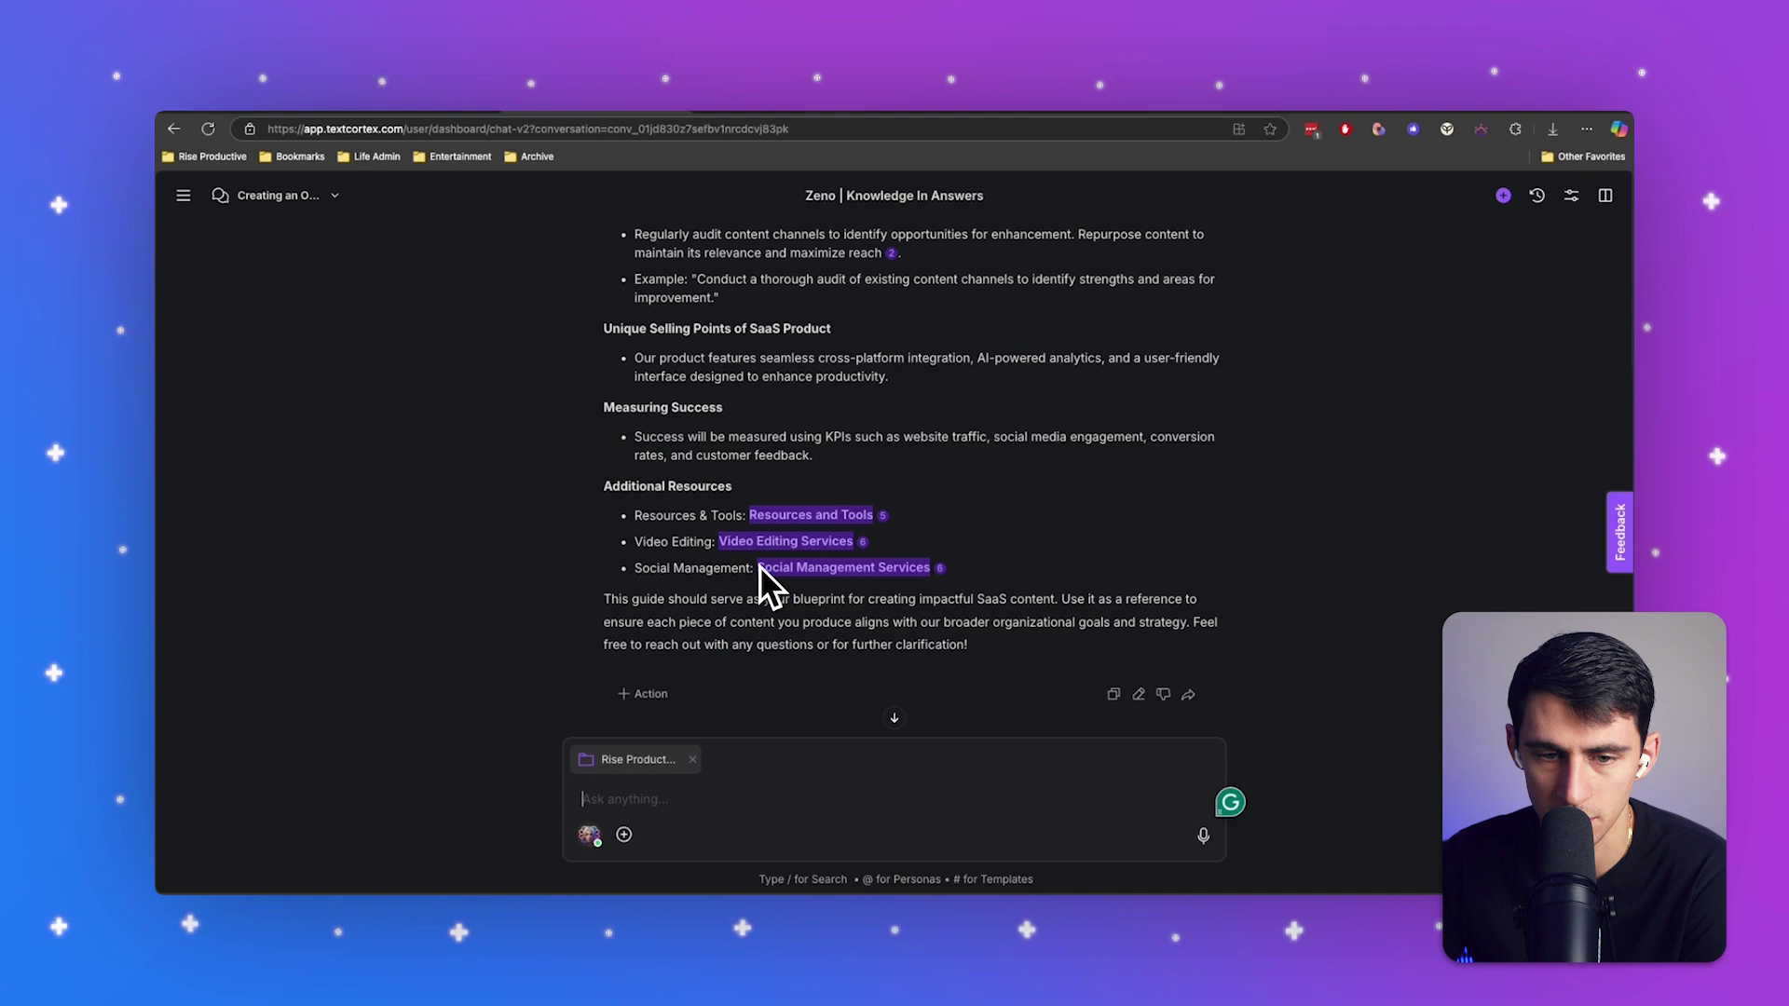
{"action": "scroll", "coordinate": [758, 566], "scroll_direction": "up", "scroll_amount": 1}
{"action": "scroll", "coordinate": [1067, 654], "scroll_direction": "up", "scroll_amount": 5}
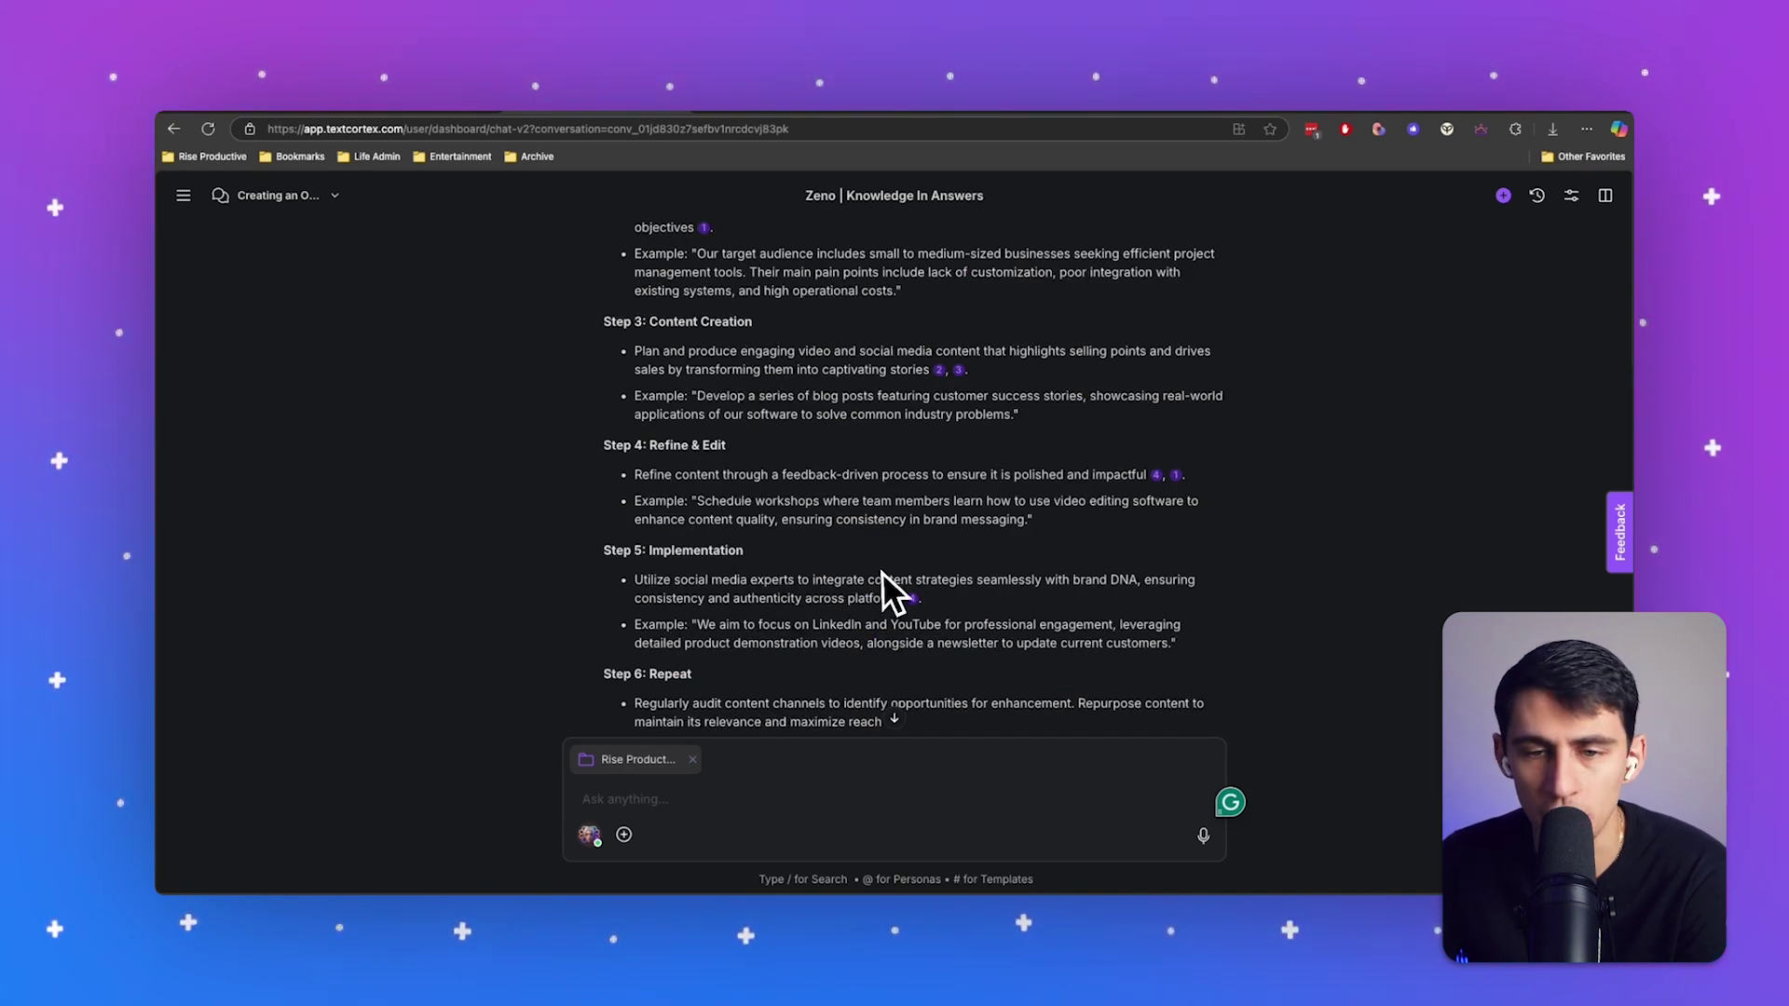
{"action": "scroll", "coordinate": [943, 534], "scroll_direction": "up", "scroll_amount": 3}
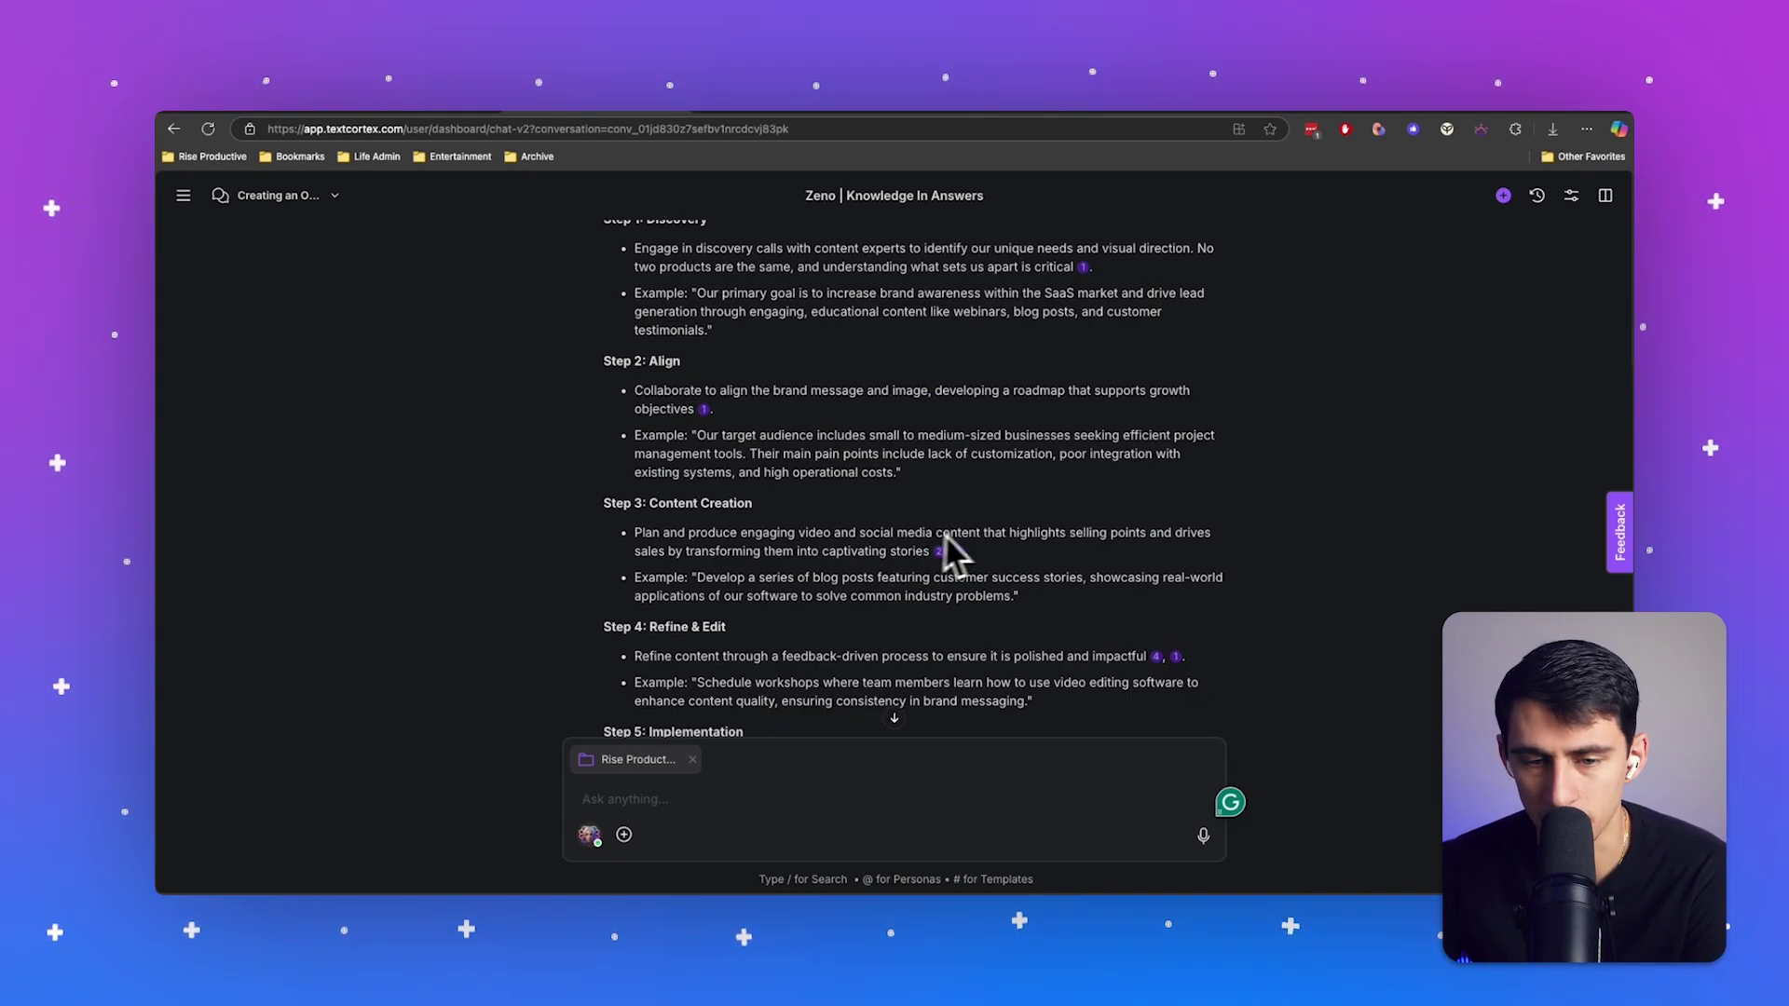
{"action": "scroll", "coordinate": [946, 478], "scroll_direction": "up", "scroll_amount": 8}
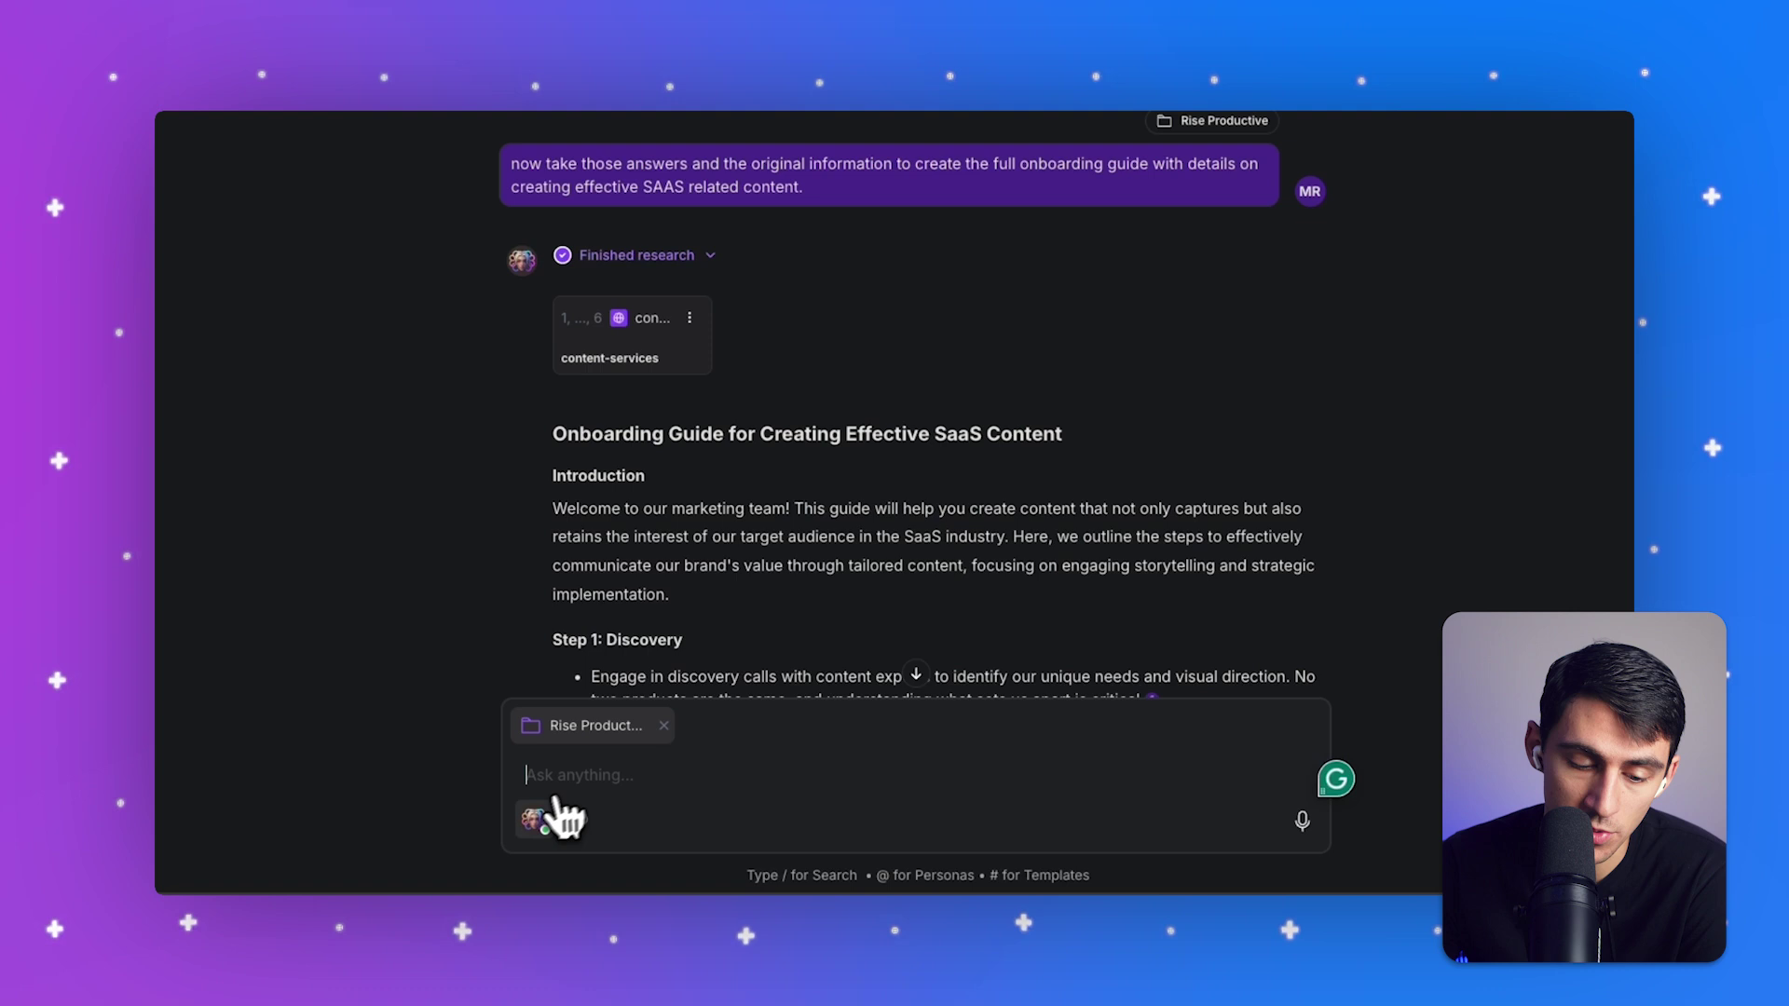
{"action": "left_click", "coordinate": [536, 819]}
{"action": "scroll", "coordinate": [689, 564], "scroll_direction": "down", "scroll_amount": 1}
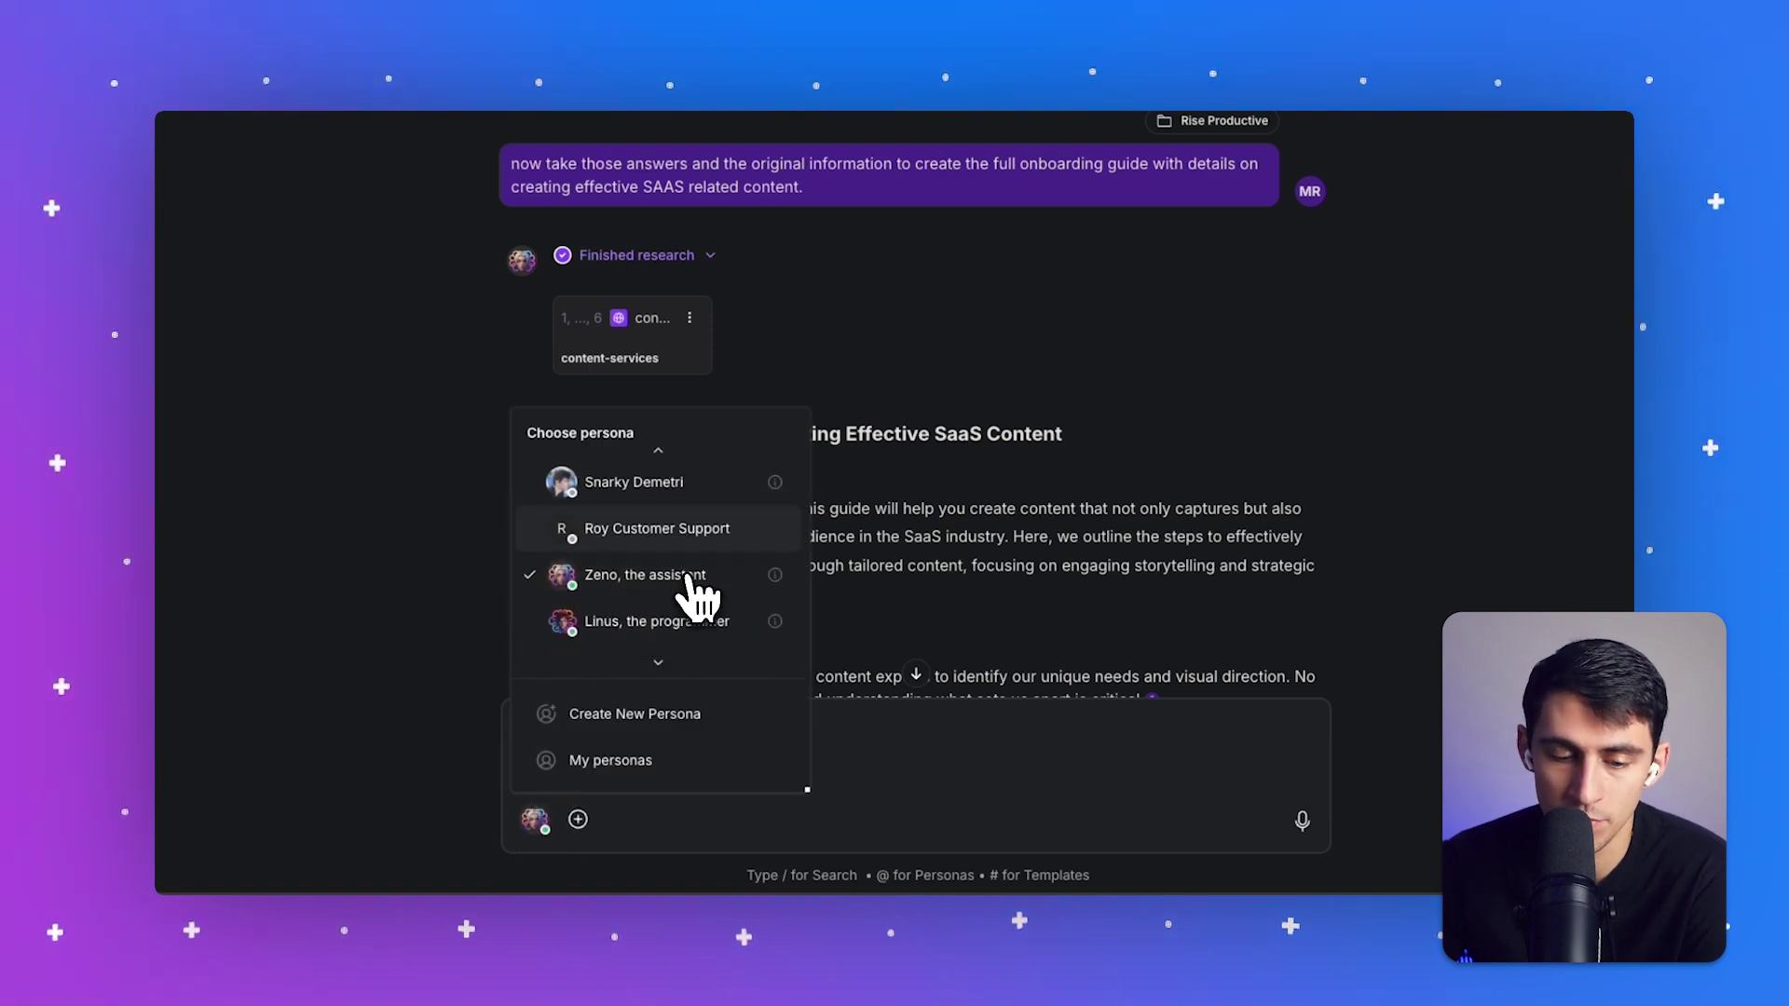
{"action": "scroll", "coordinate": [703, 554], "scroll_direction": "up", "scroll_amount": 1}
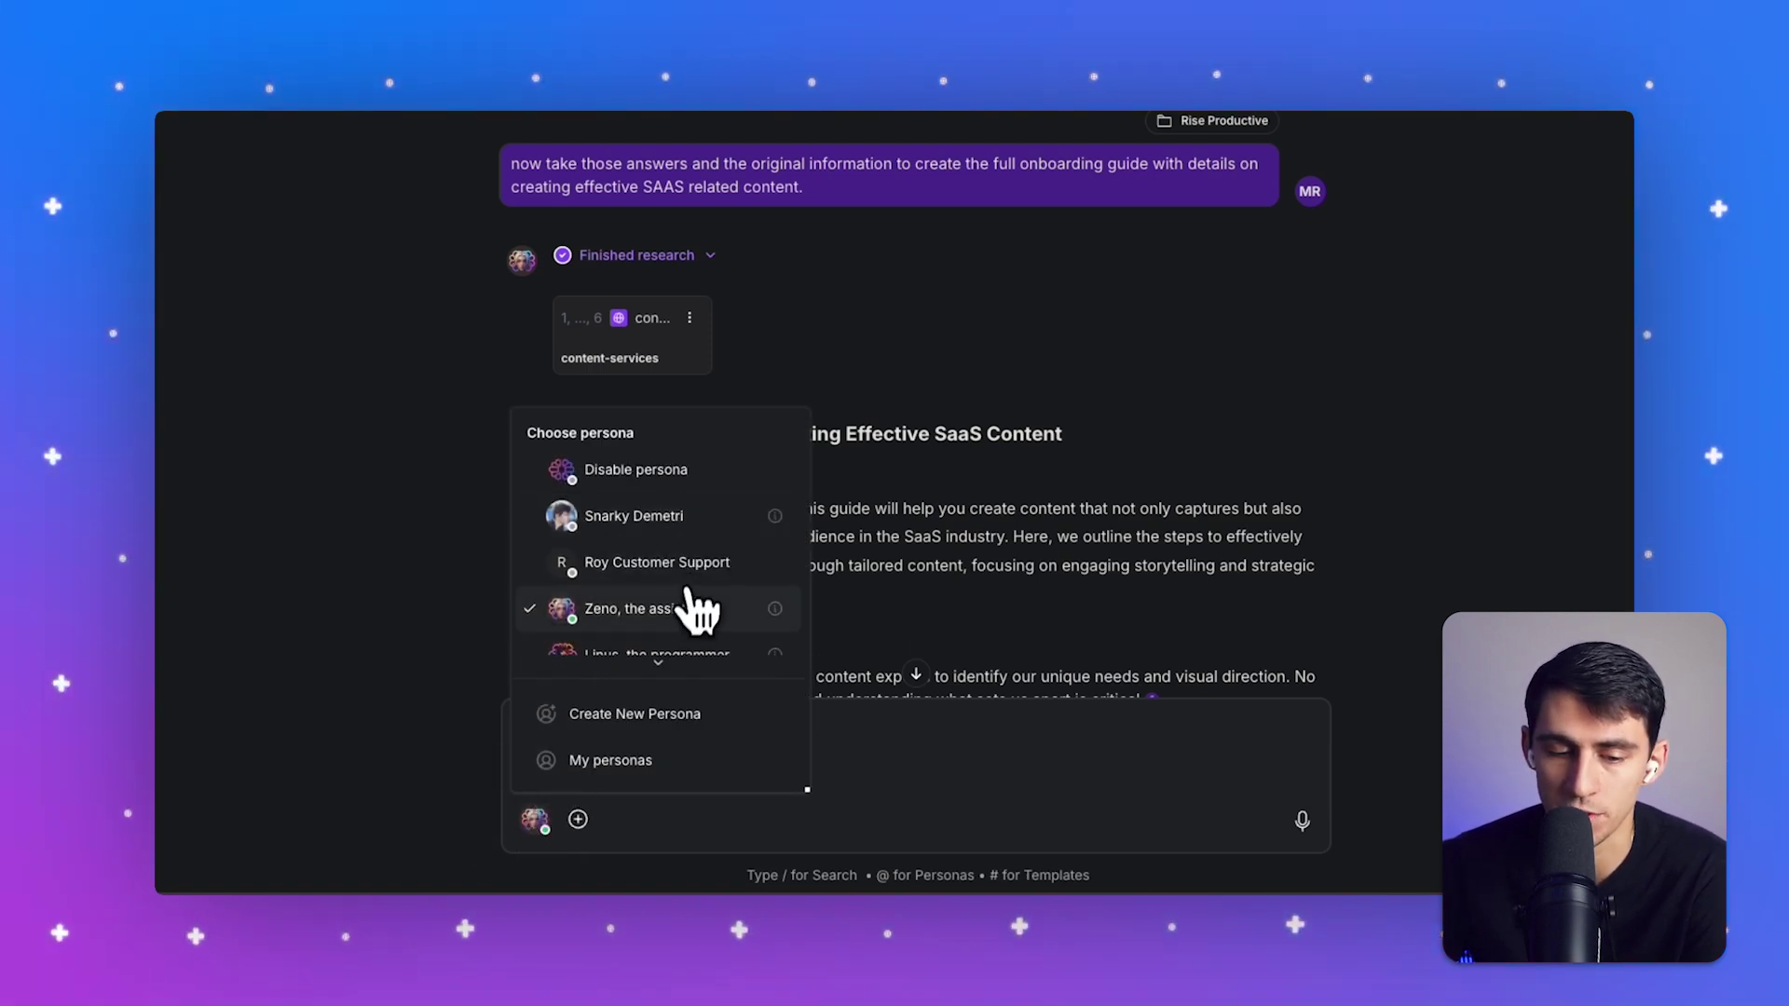
{"action": "scroll", "coordinate": [697, 601], "scroll_direction": "down", "scroll_amount": 2}
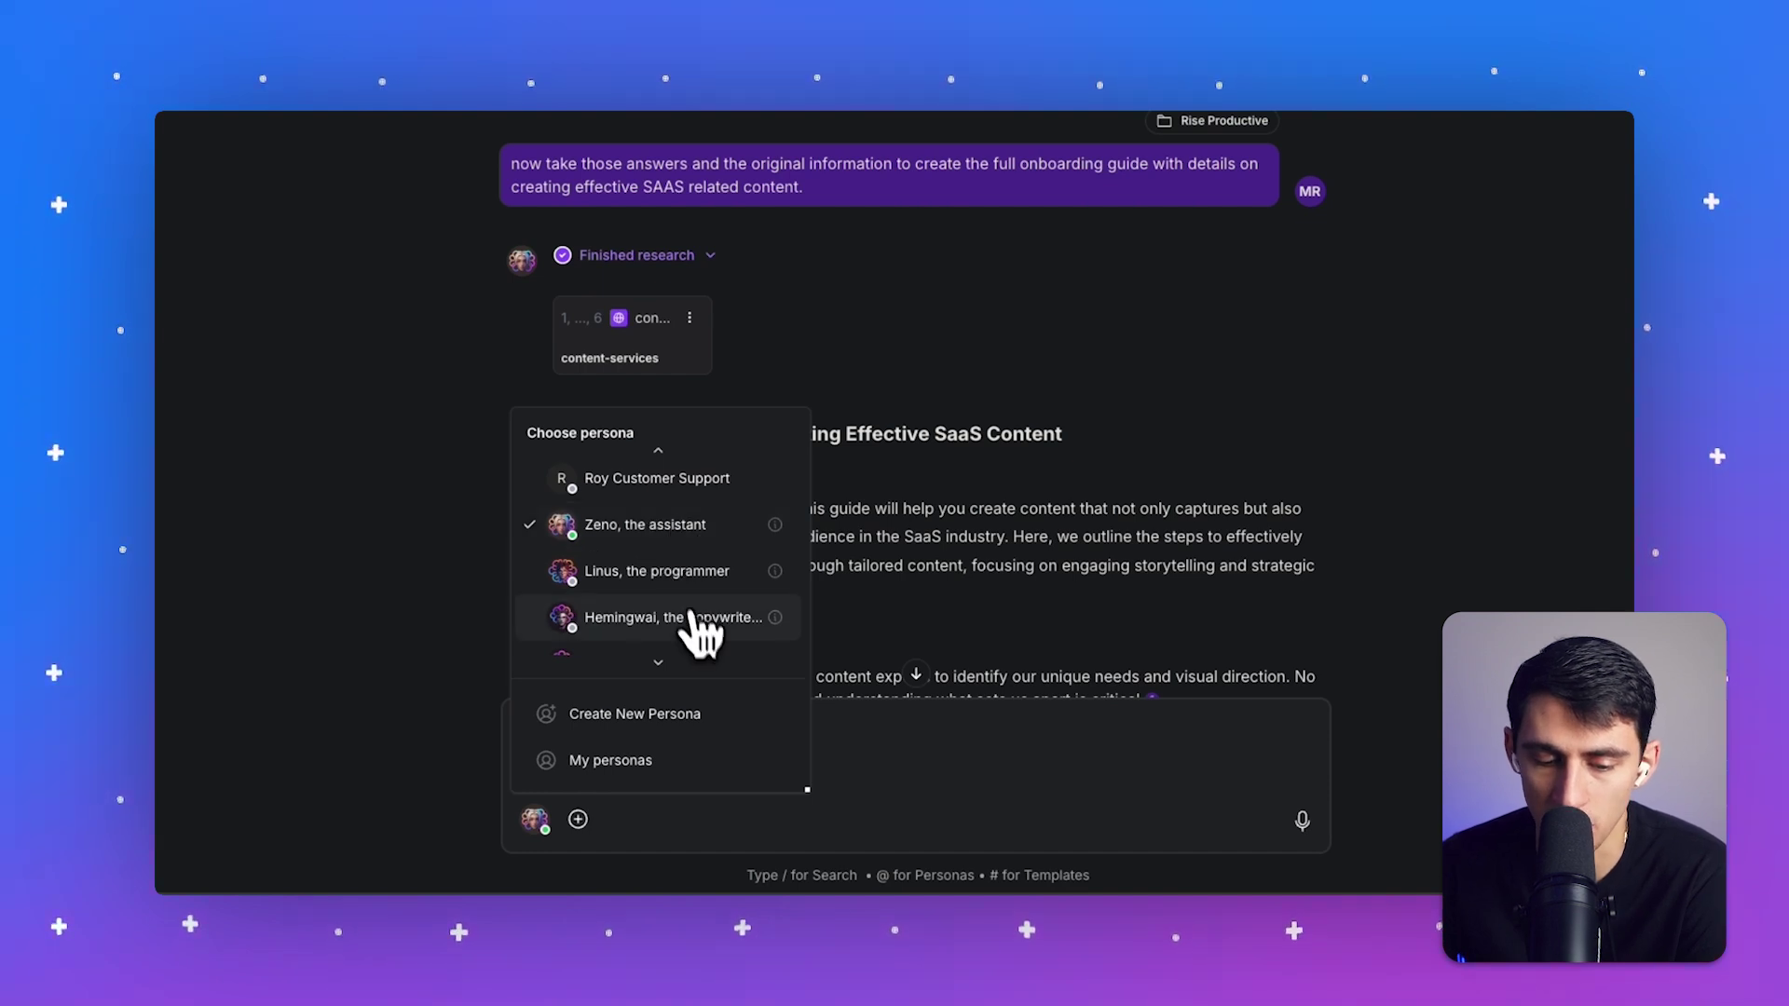
{"action": "scroll", "coordinate": [699, 629], "scroll_direction": "down", "scroll_amount": 3}
{"action": "scroll", "coordinate": [701, 639], "scroll_direction": "down", "scroll_amount": 4}
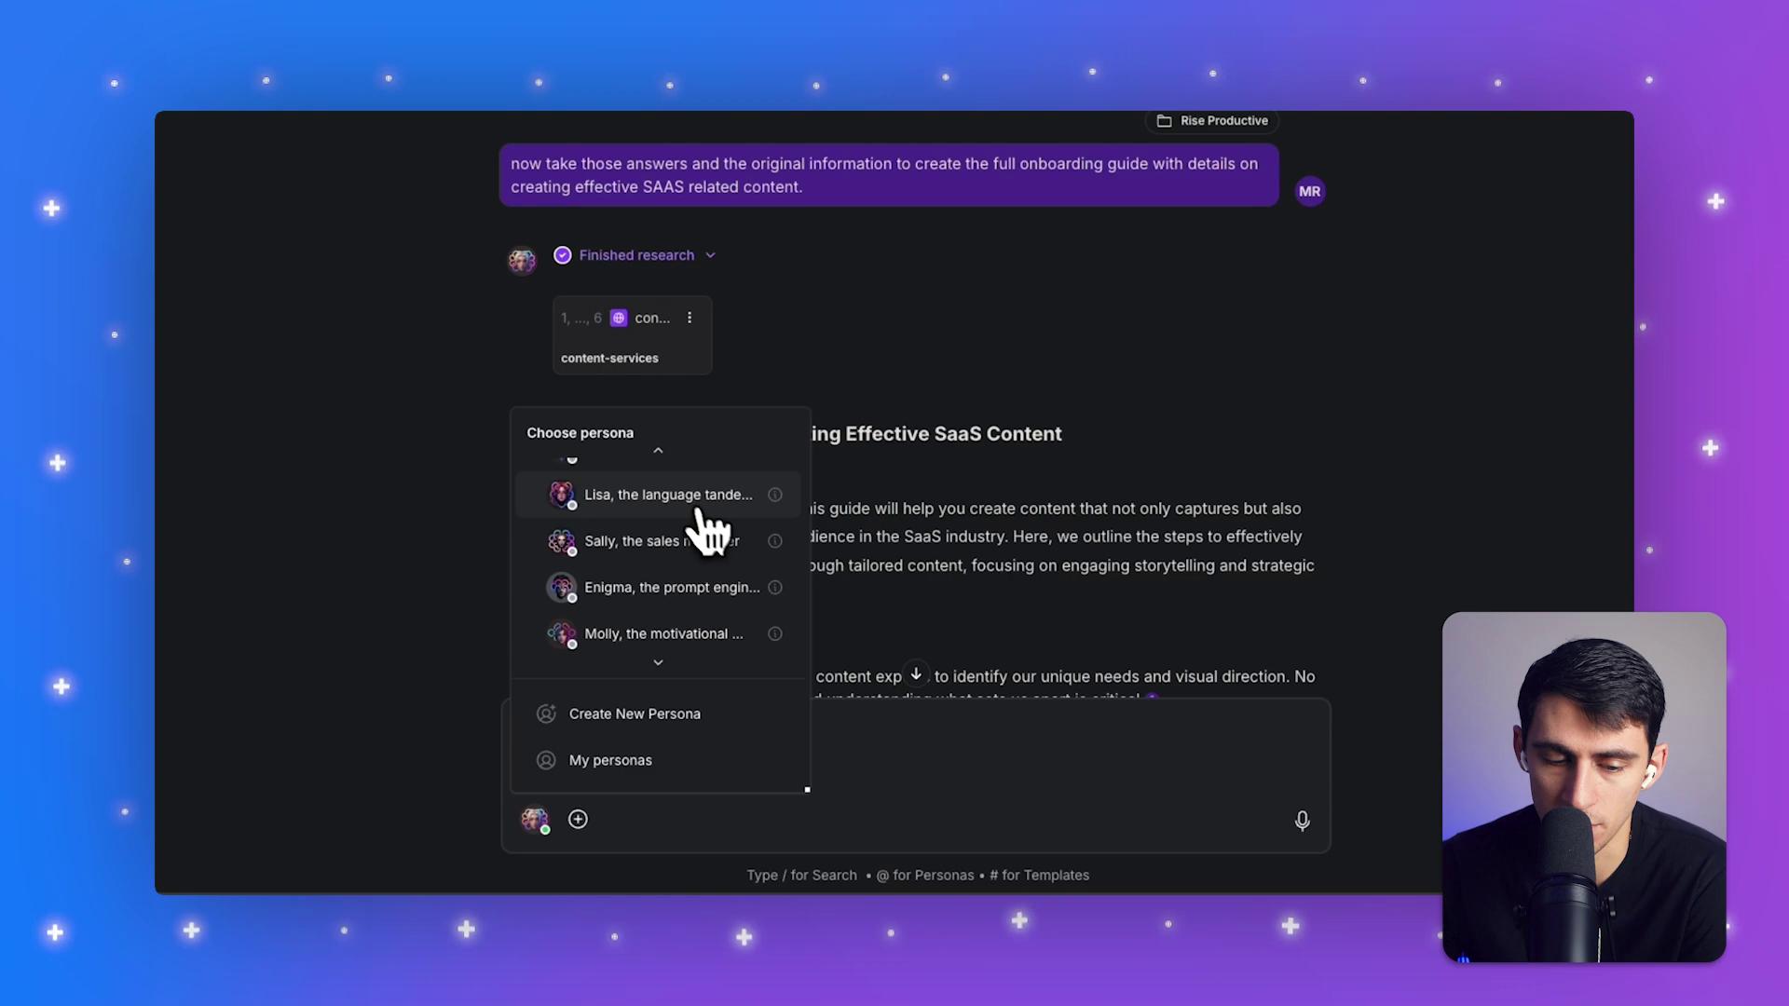
{"action": "scroll", "coordinate": [727, 605], "scroll_direction": "down", "scroll_amount": 1}
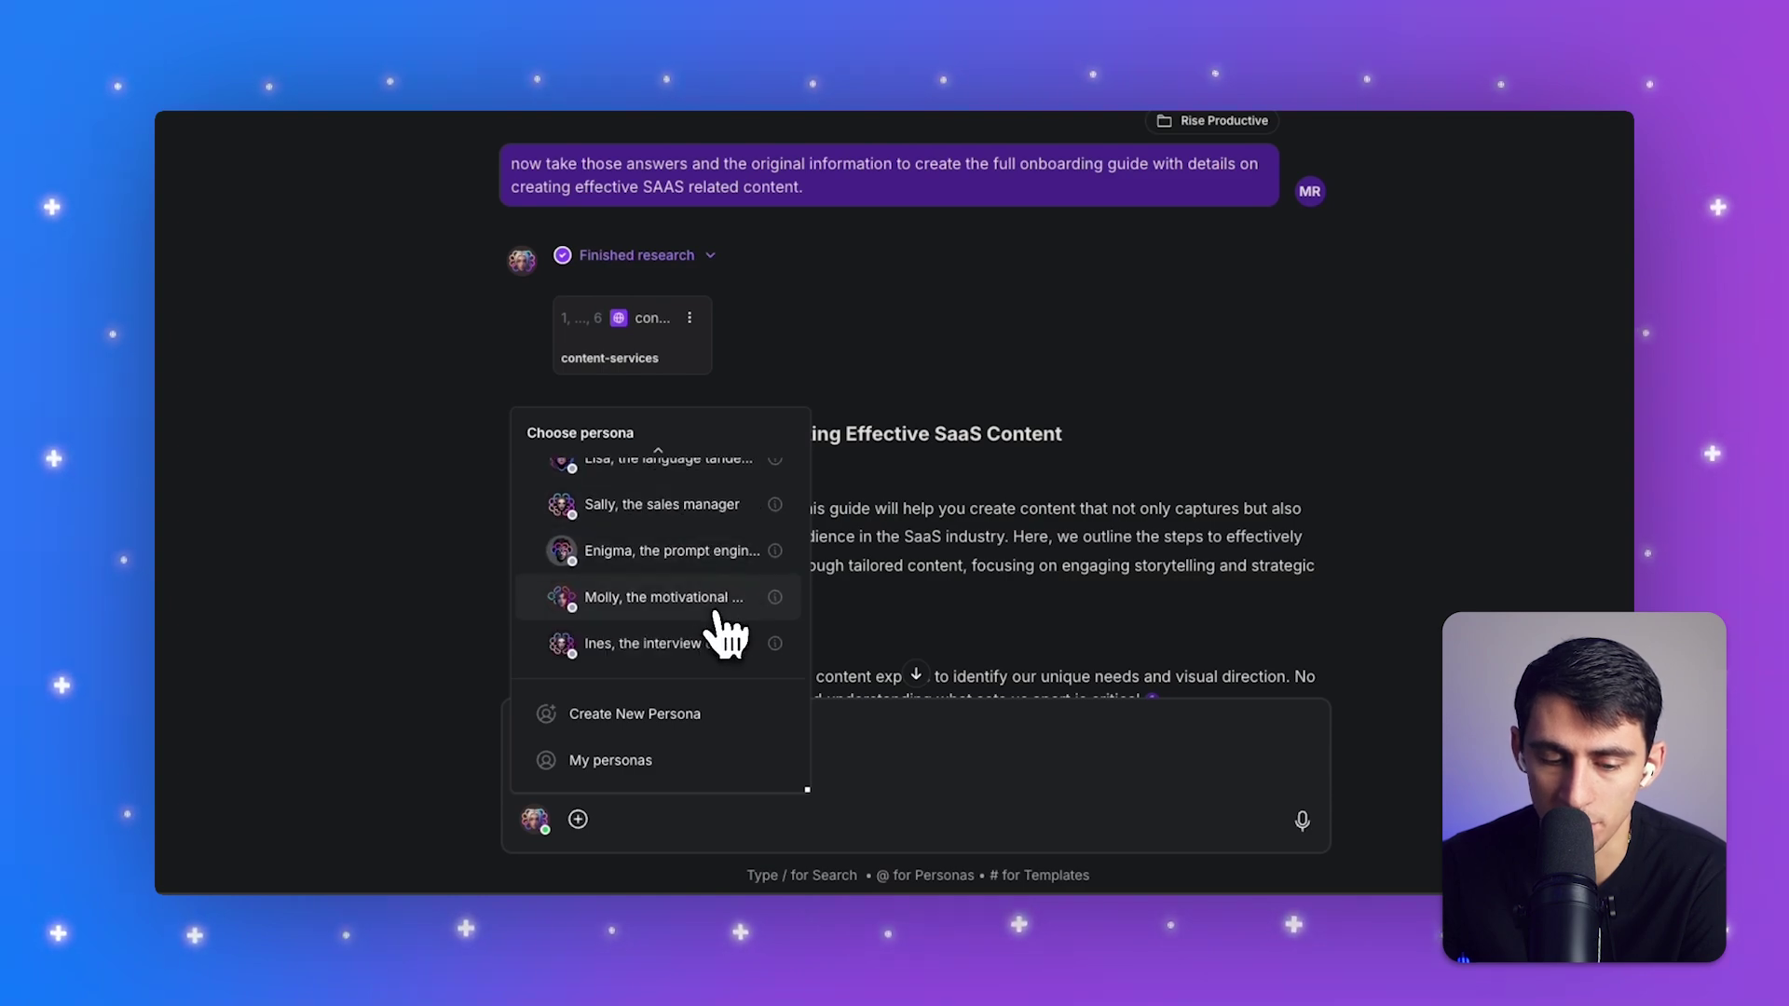
{"action": "left_click", "coordinate": [830, 615]}
{"action": "scroll", "coordinate": [1119, 624], "scroll_direction": "down", "scroll_amount": 10}
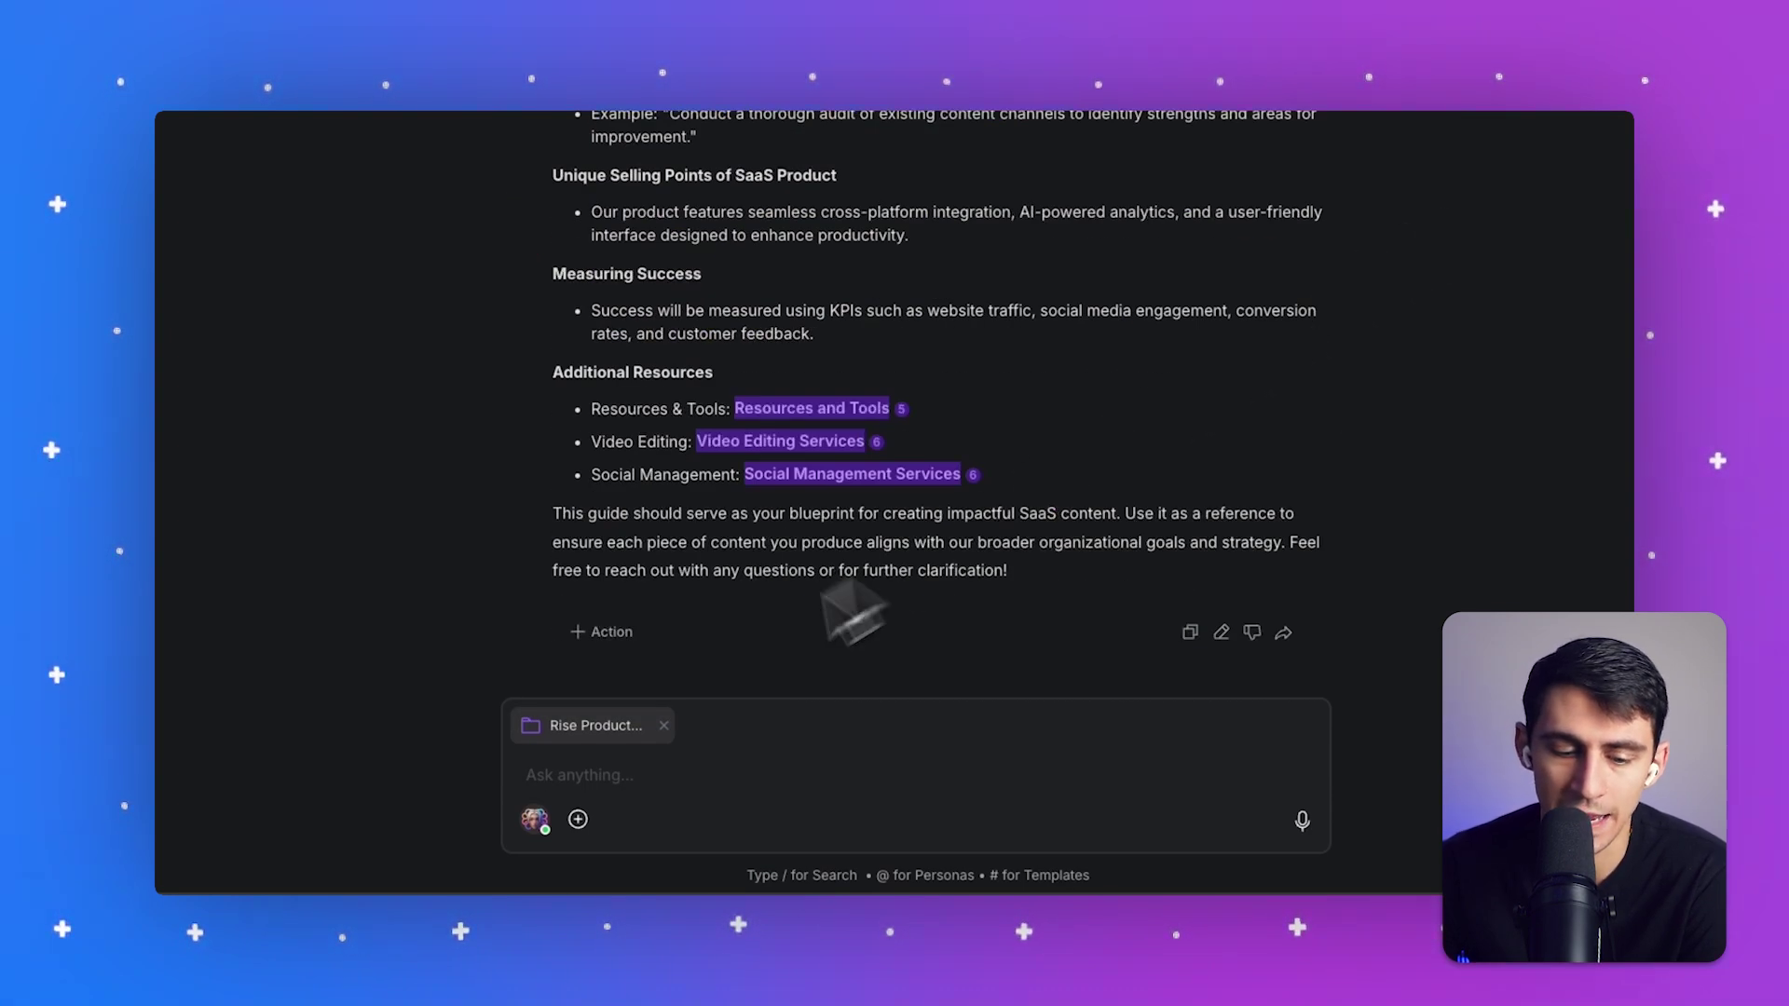
- Browse the + menu's Upload source, Focus, Template and More tools options, including Image generation
{"action": "left_click", "coordinate": [578, 818]}
{"action": "mouse_move", "coordinate": [613, 766]}
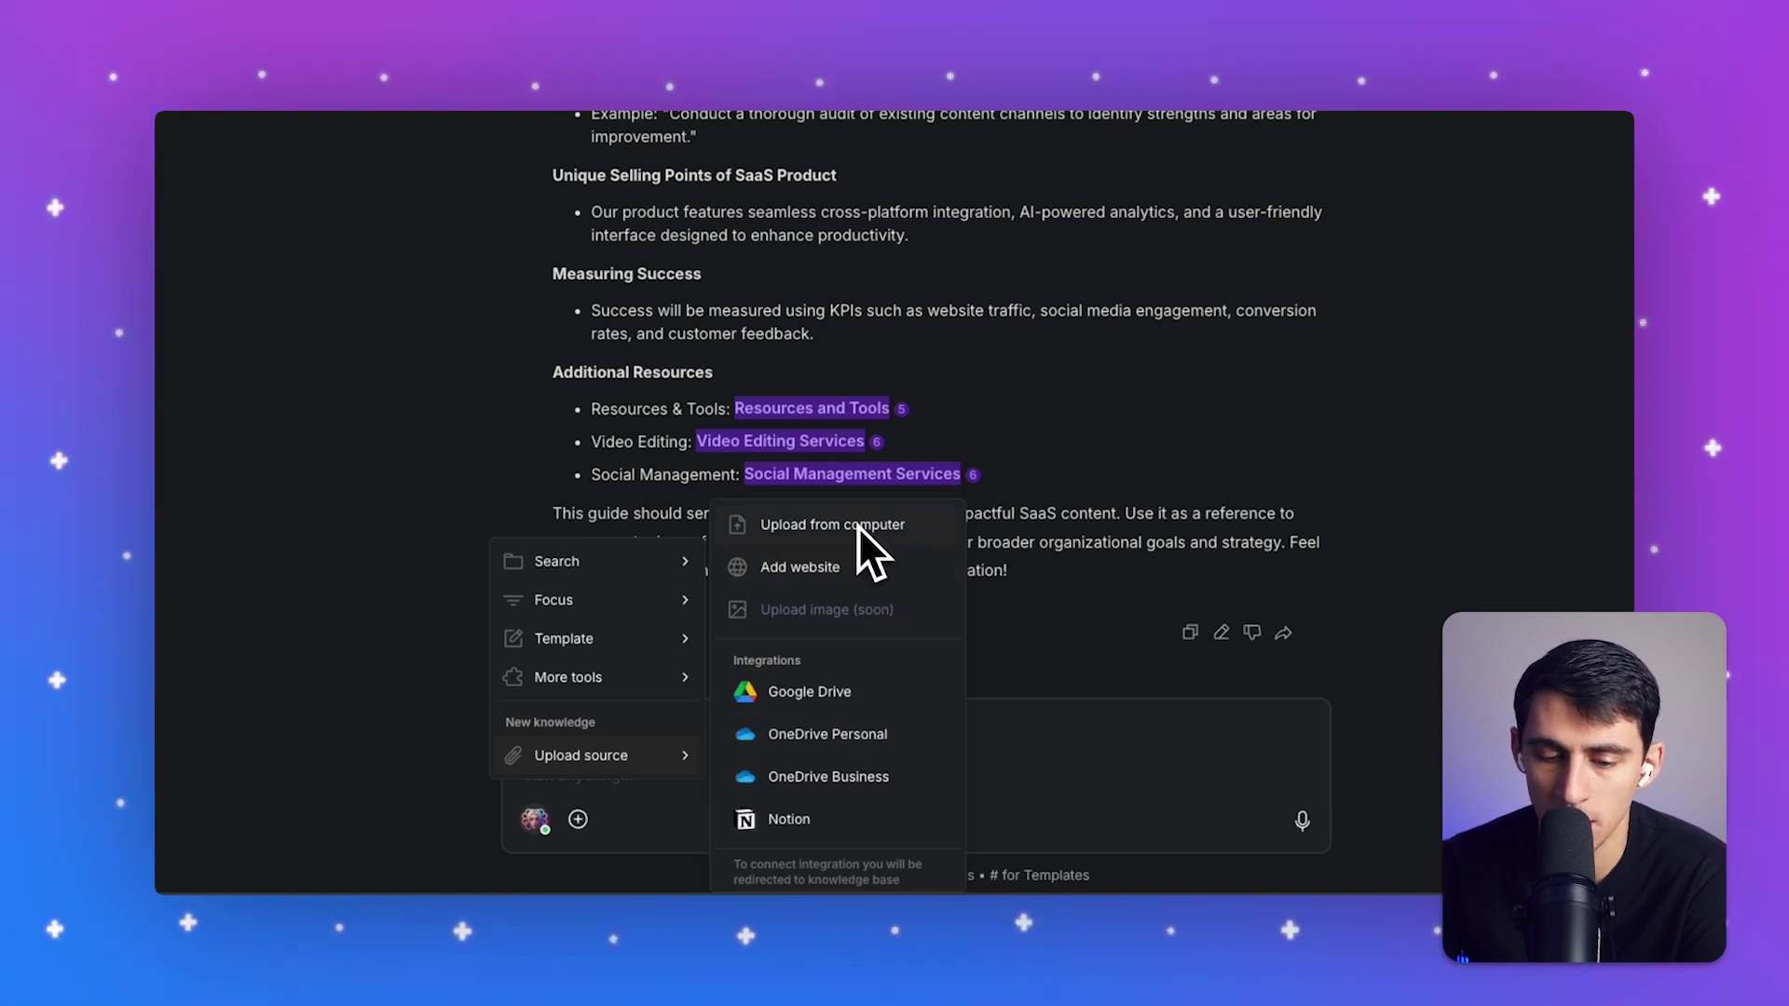
{"action": "mouse_move", "coordinate": [680, 597]}
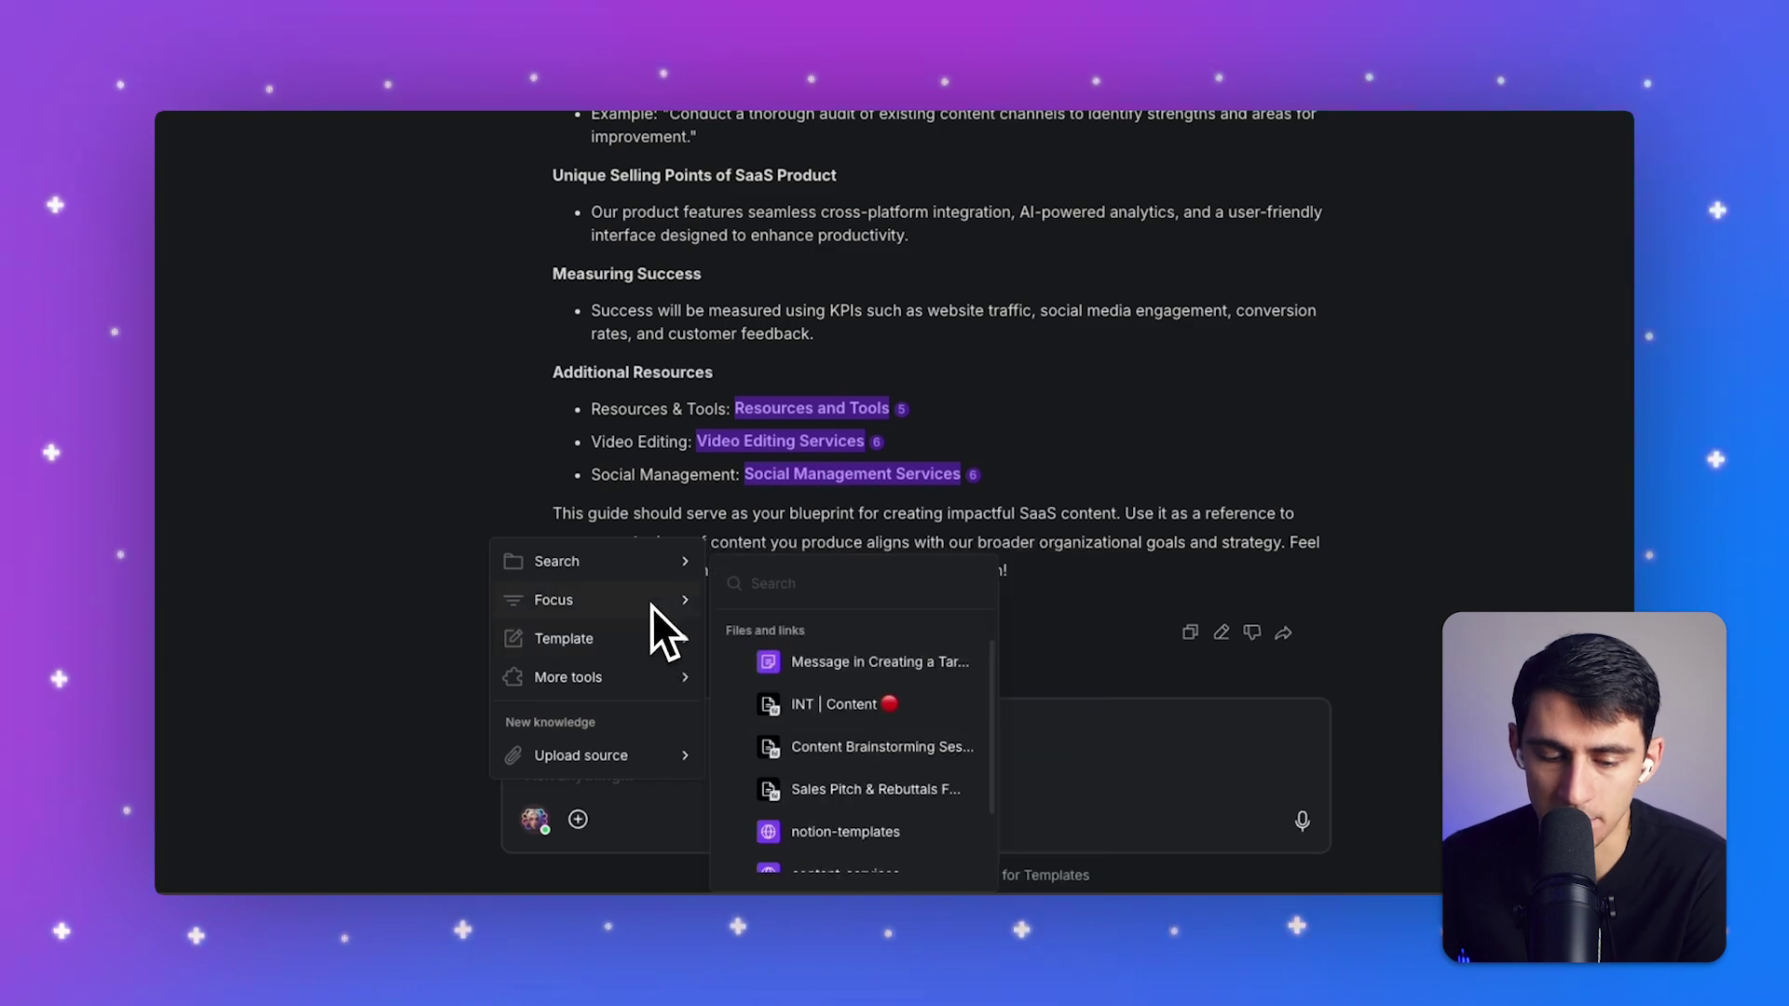
{"action": "scroll", "coordinate": [839, 802], "scroll_direction": "down", "scroll_amount": 3}
{"action": "mouse_move", "coordinate": [652, 638]}
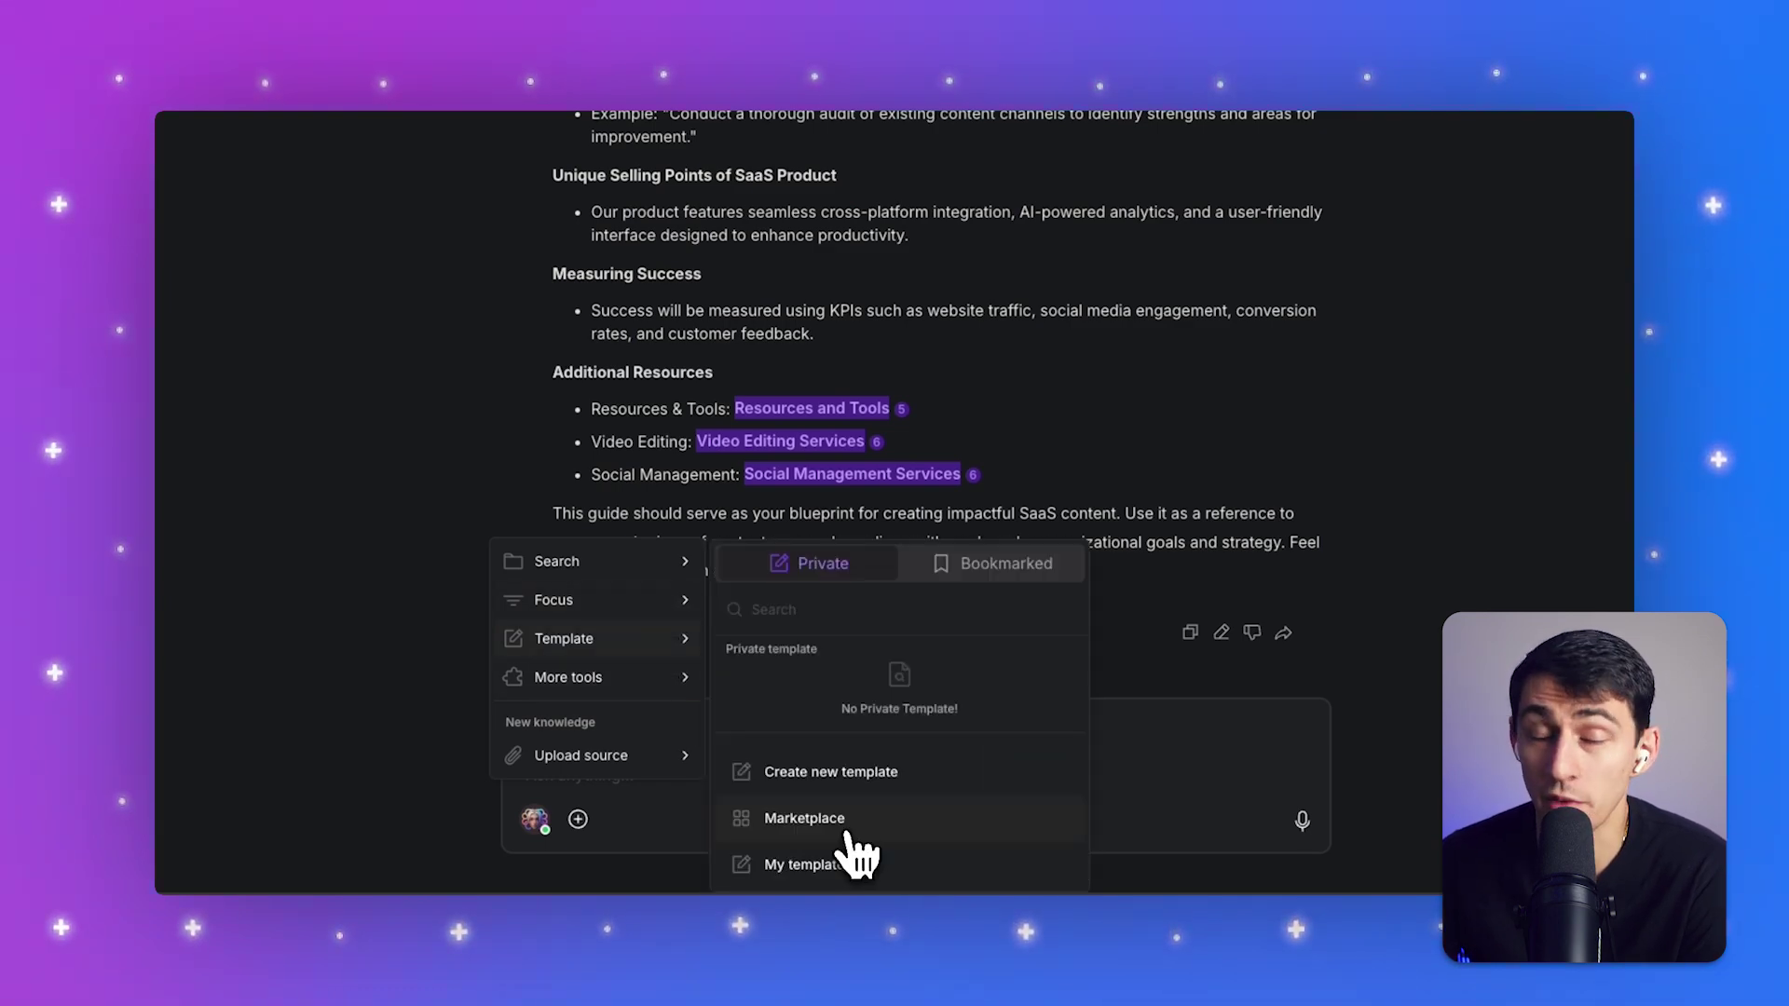